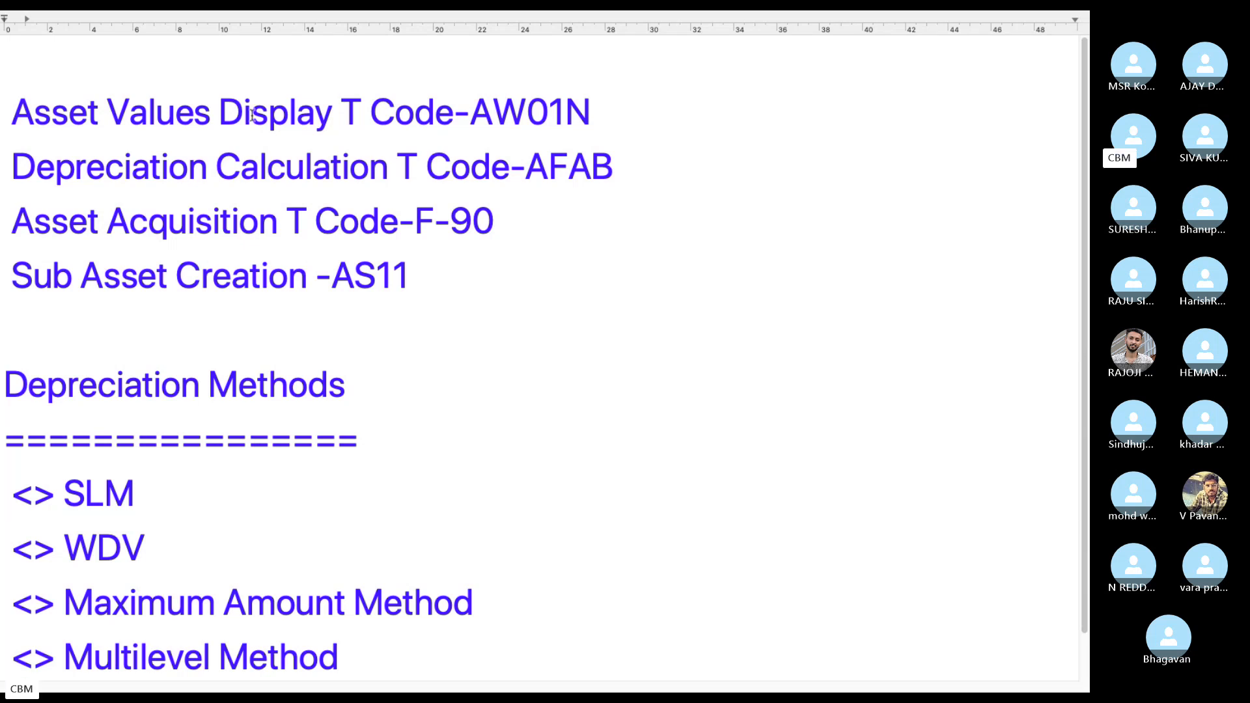
Add the heading "Asset T Codes" underlined with a row of equals signs above the transaction code list
scroll(296, 354, "down", 1)
scroll(435, 334, "up", 1)
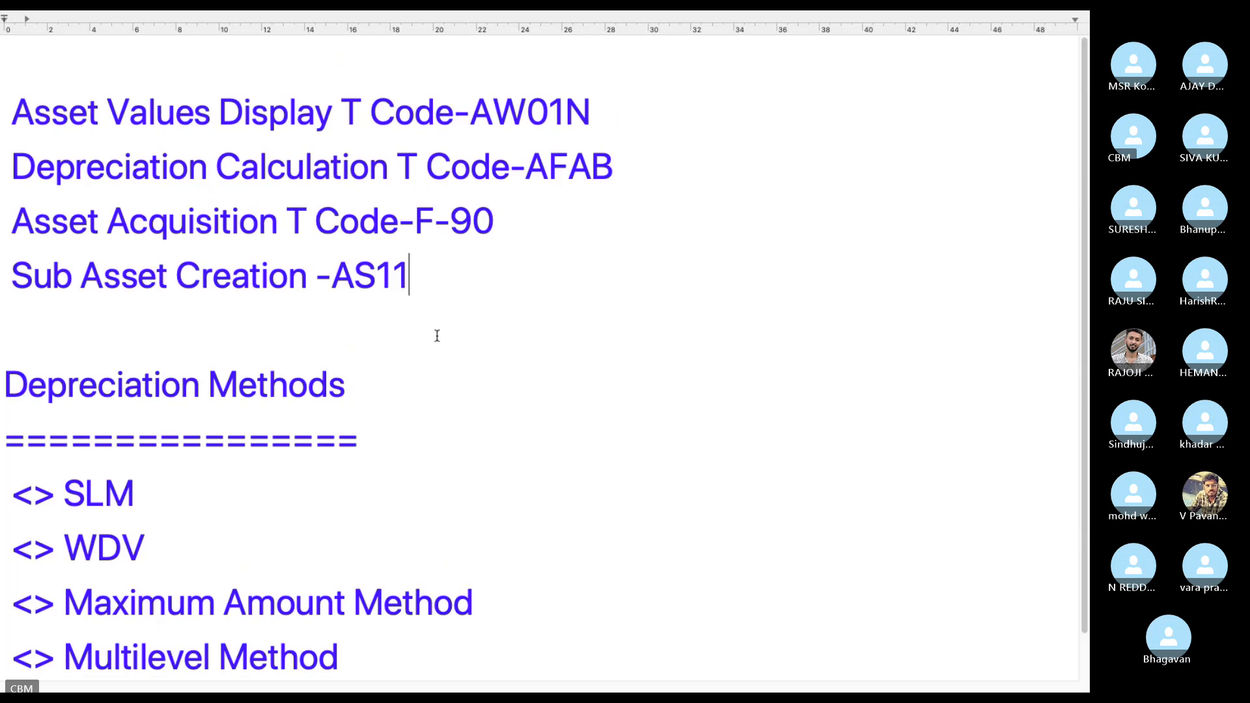
left_click(89, 75)
type("Asset T Codes")
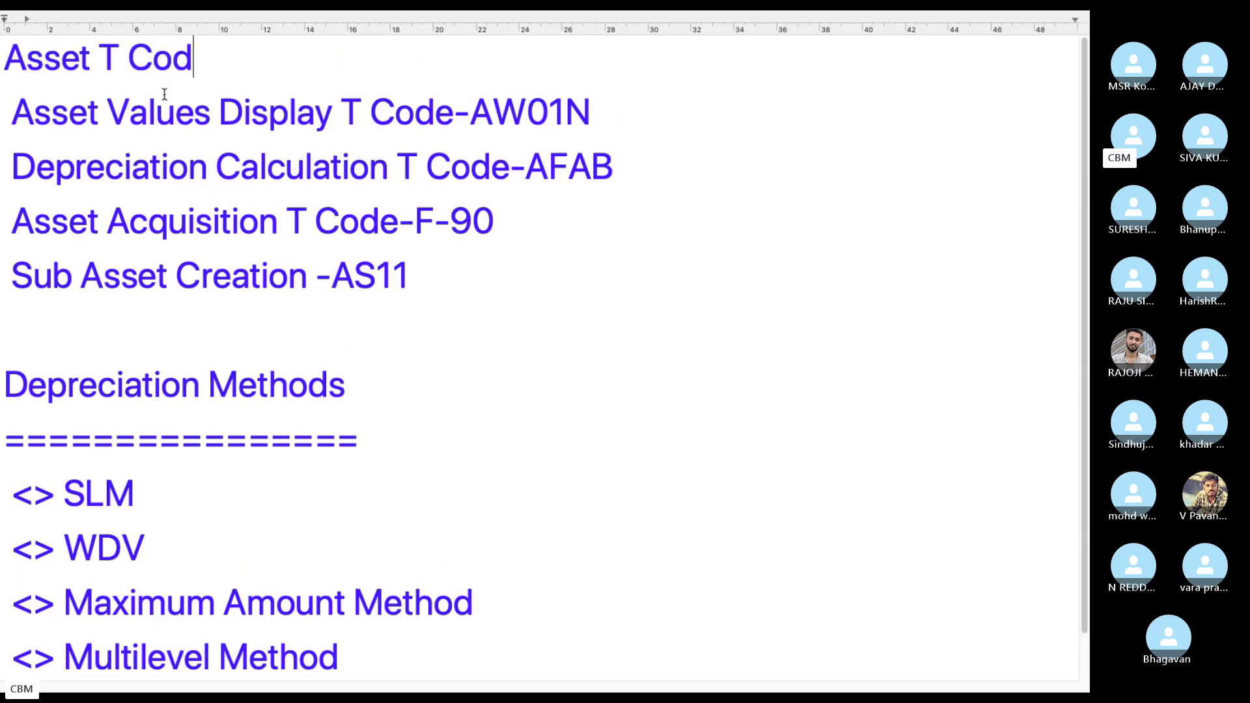
key("Return")
type("=======")
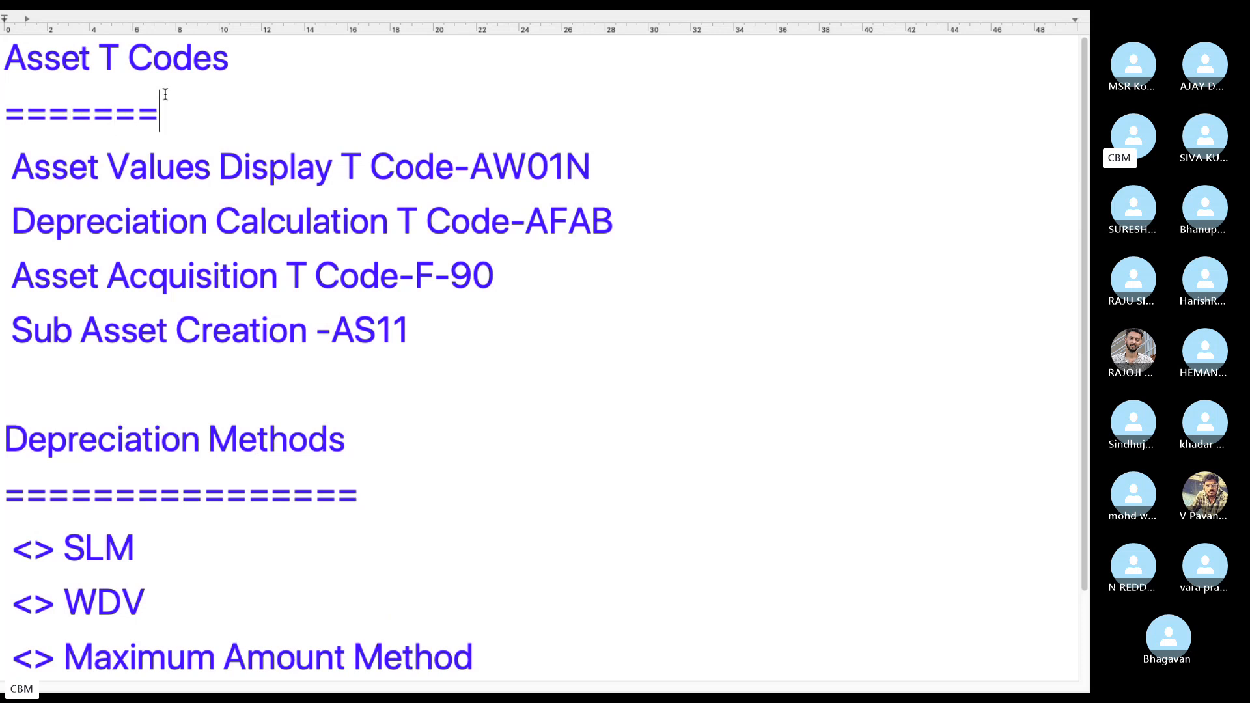
type("====")
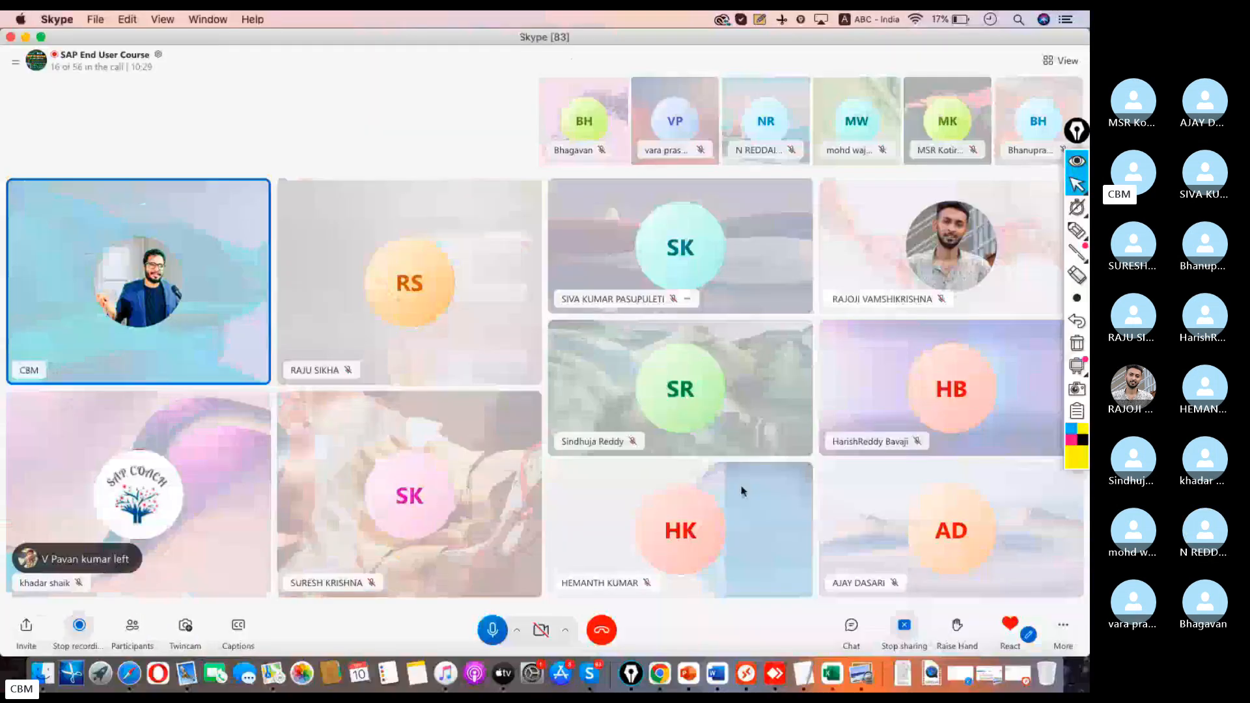
Switch to the SAP session and start transaction AS11 for creating an asset subnumber
left_click(746, 673)
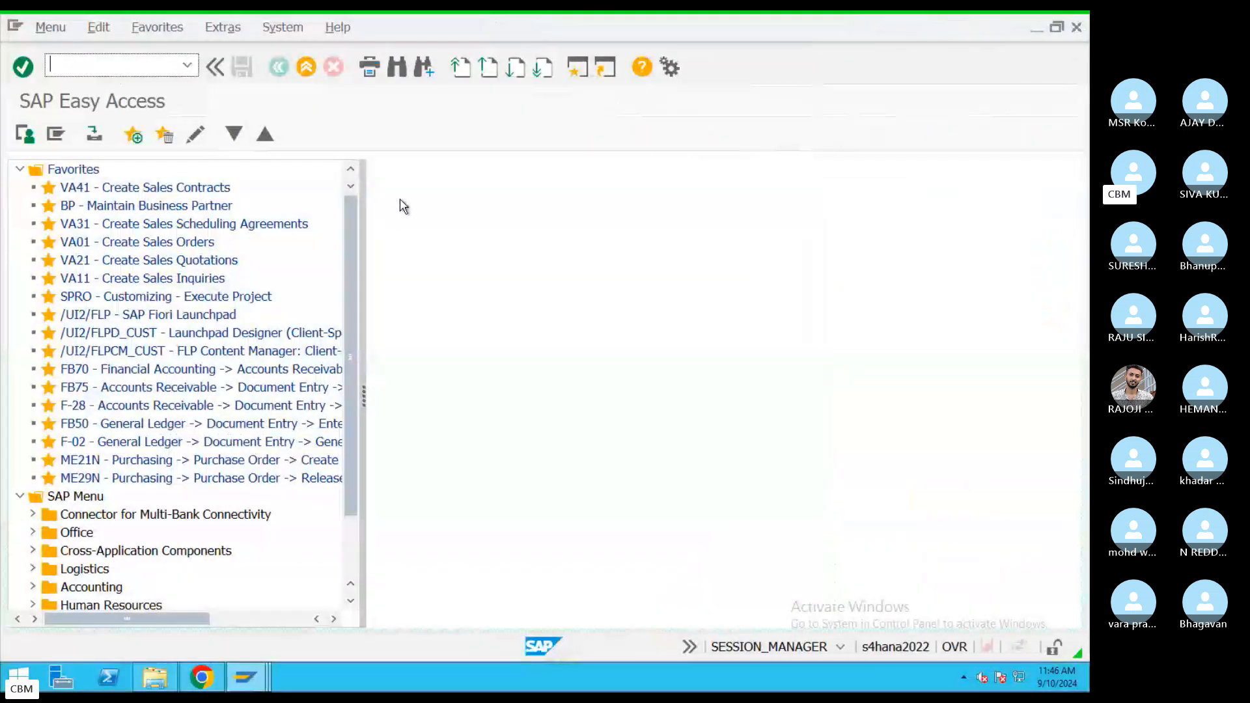
type("AS")
type("11")
key("Return")
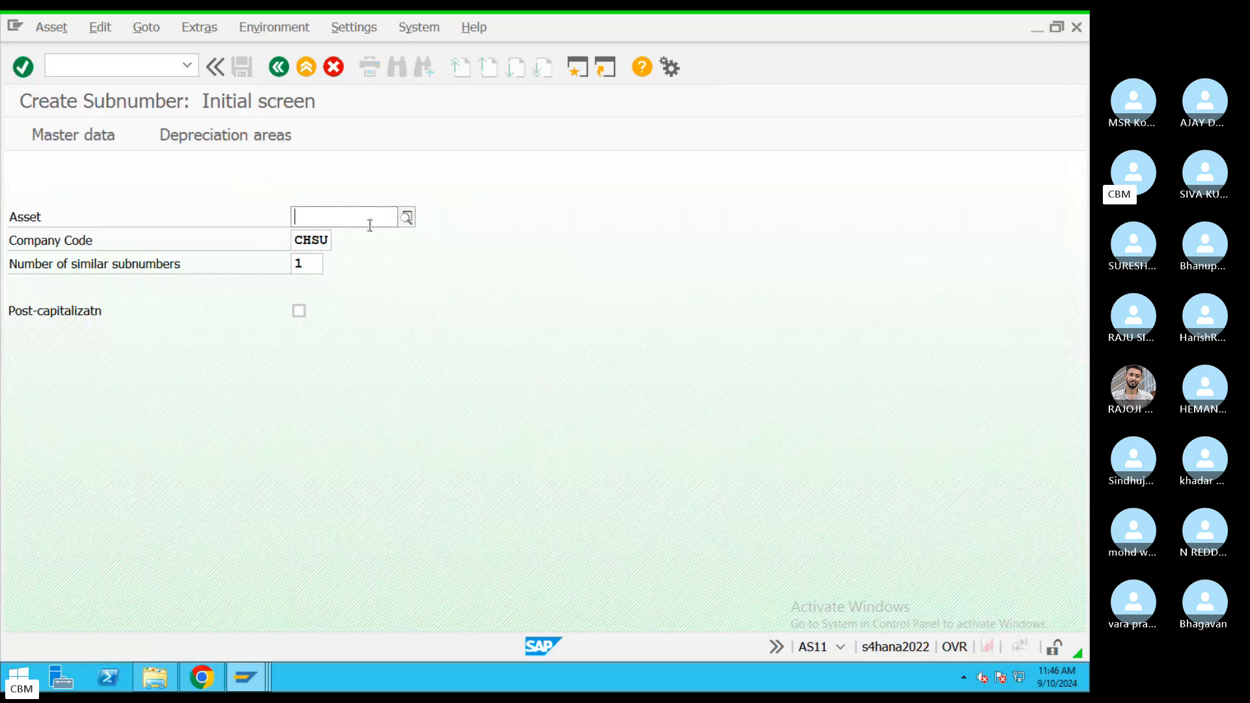
Try to open a new subnumber for main asset CHS3 in company code CHSU
left_click(369, 225)
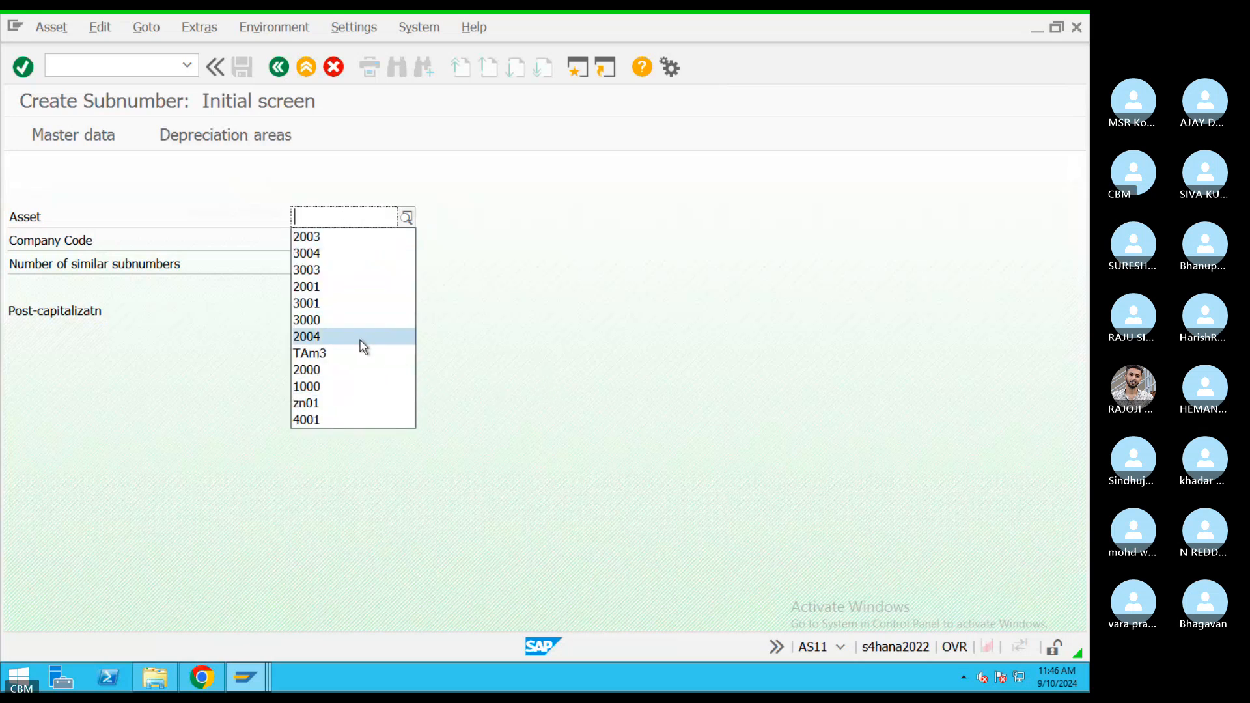
type("CHS")
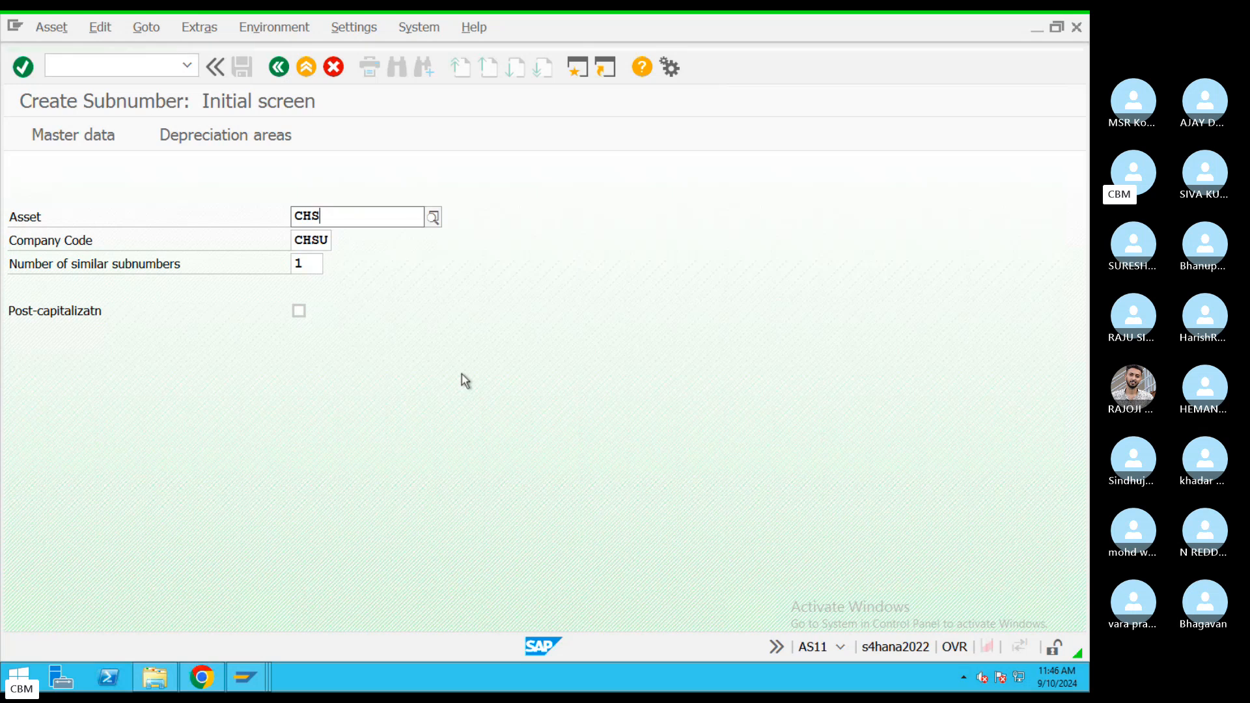
type("2")
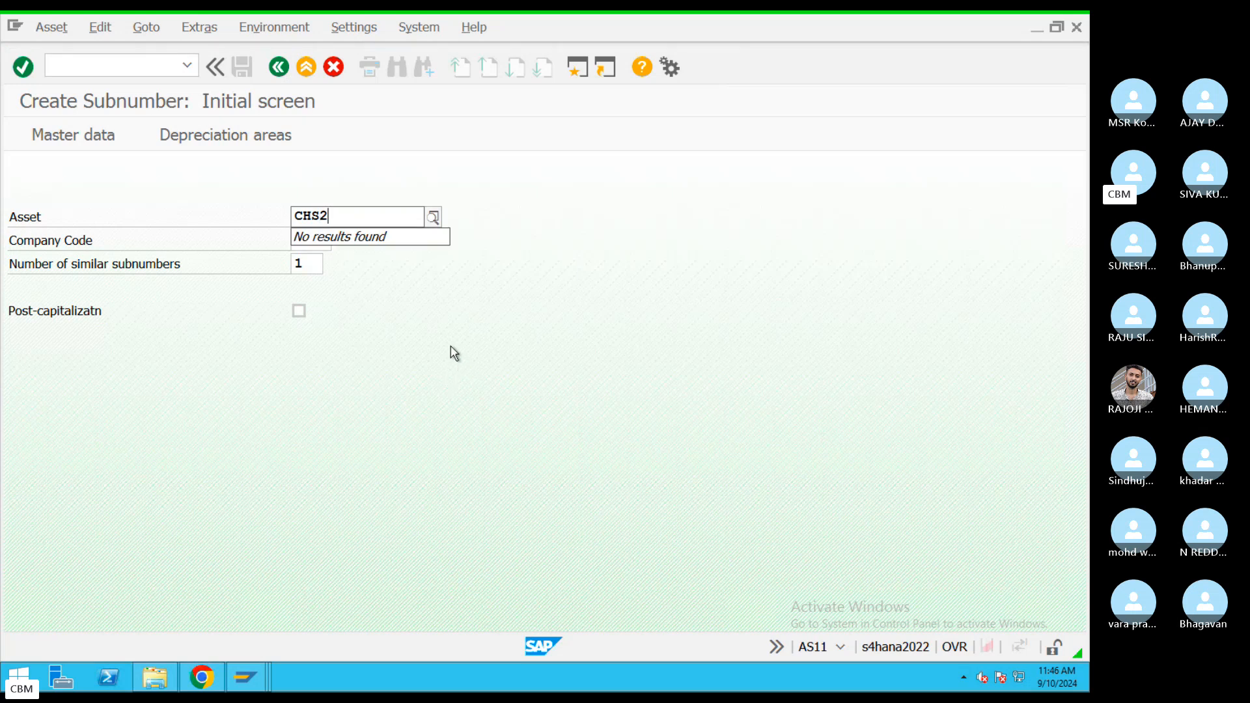
key("BackSpace")
type("3")
key("Return")
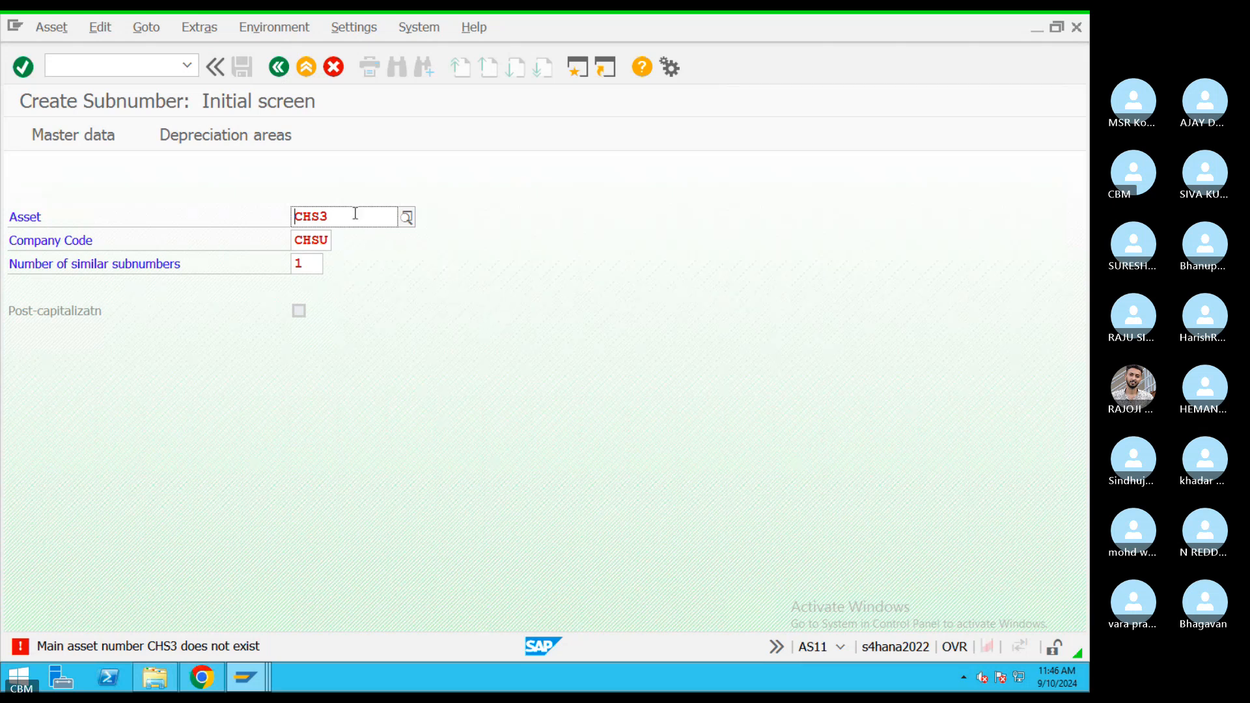
Try to open a new subnumber using 3000 as the main asset
left_click_drag(333, 216, 291, 220)
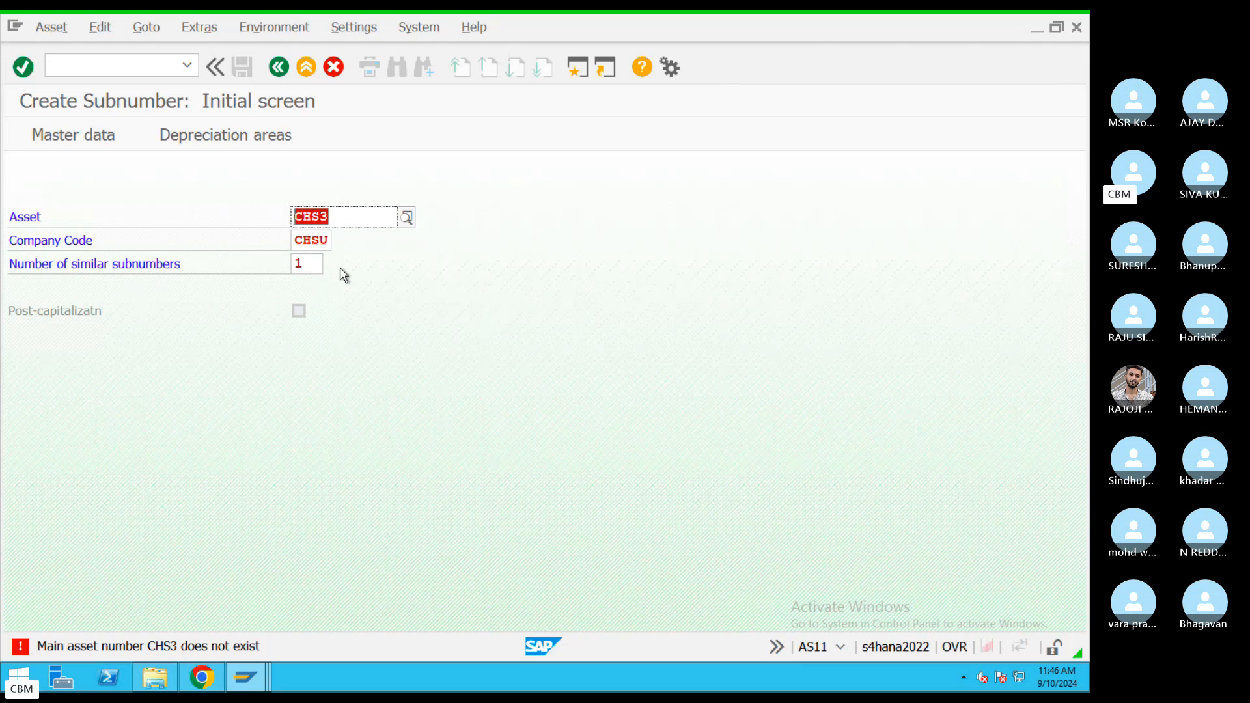
key("BackSpace")
type("33")
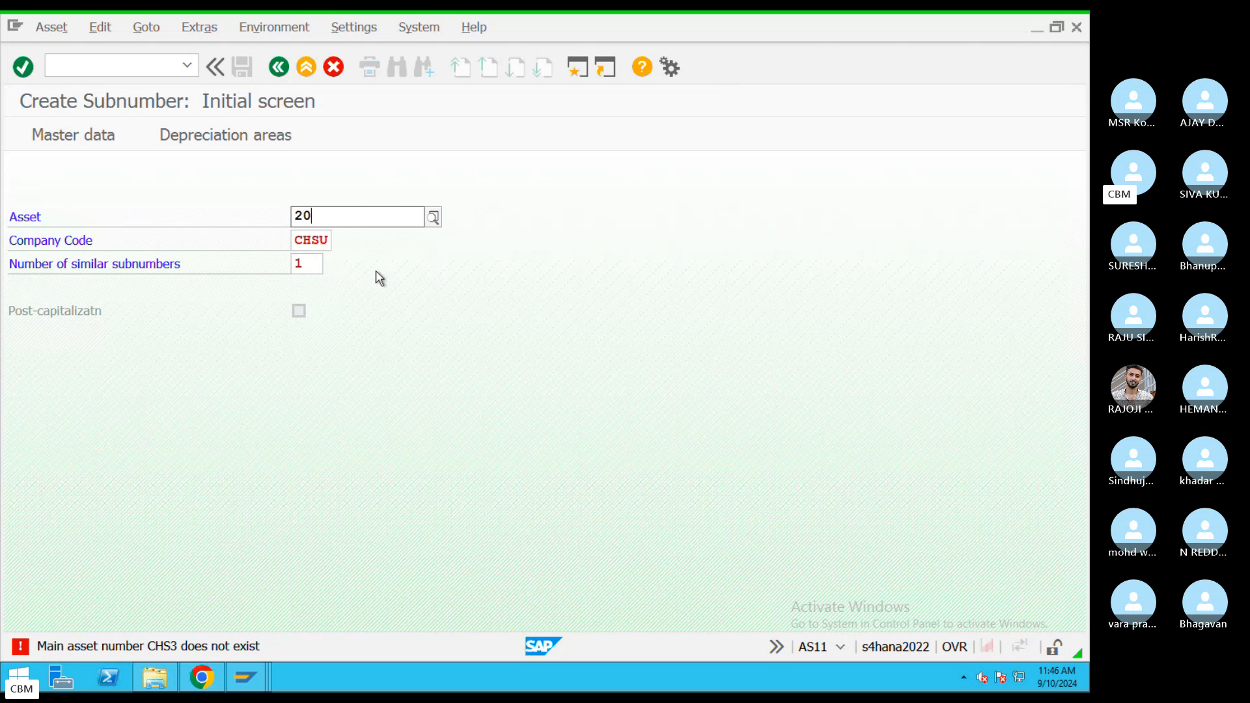
key("BackSpace")
key("BackSpace")
type("300")
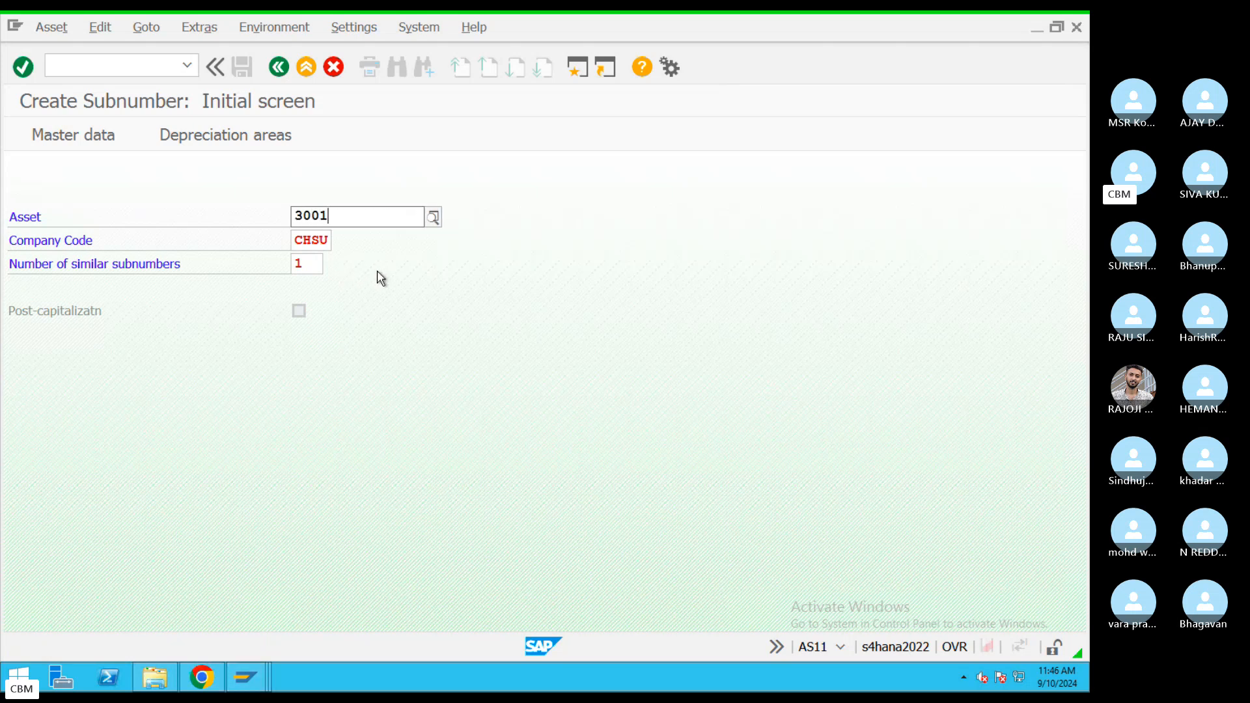
type("0")
key("Return")
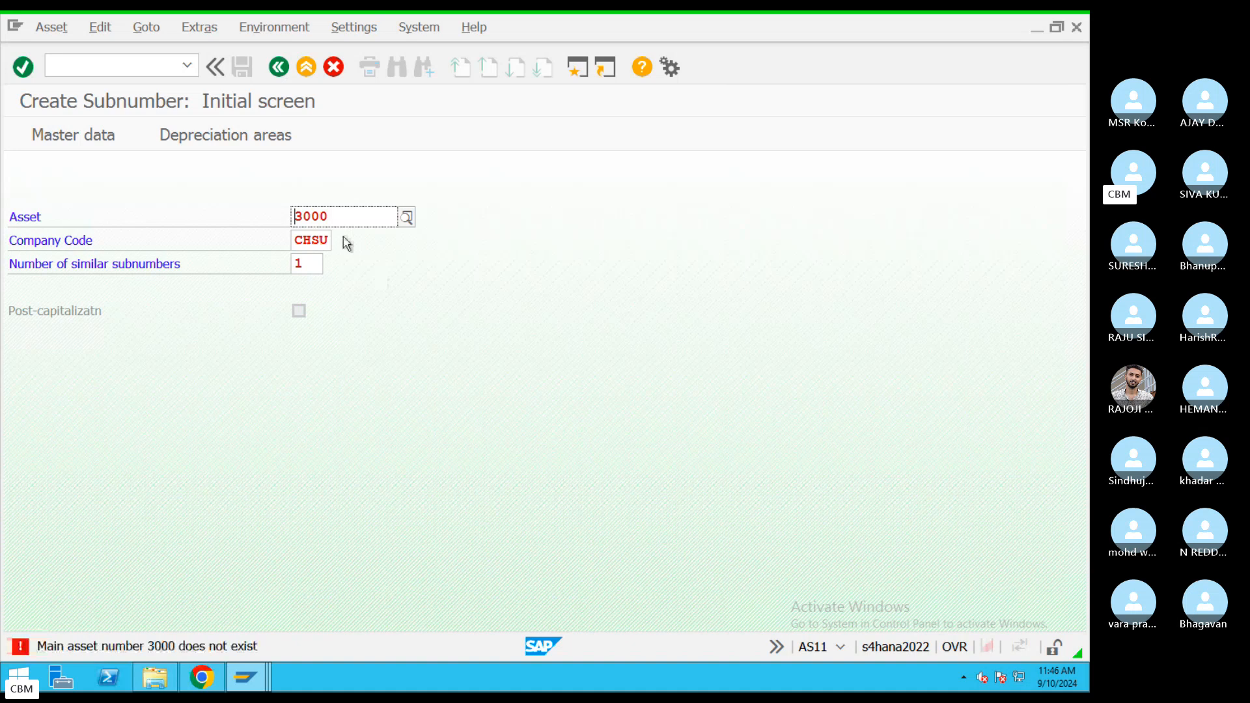
Open the master data for a new subnumber of main asset 3001 in company code CHSU
type("3001")
key("Return")
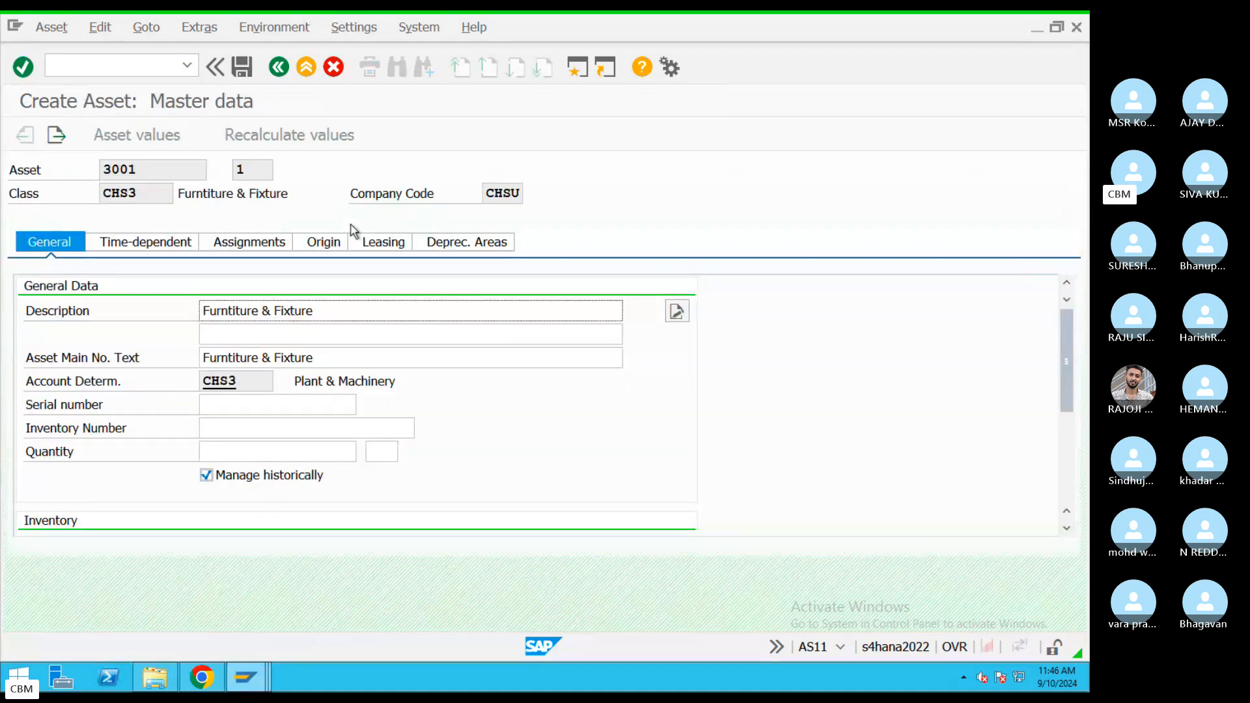
left_click(281, 76)
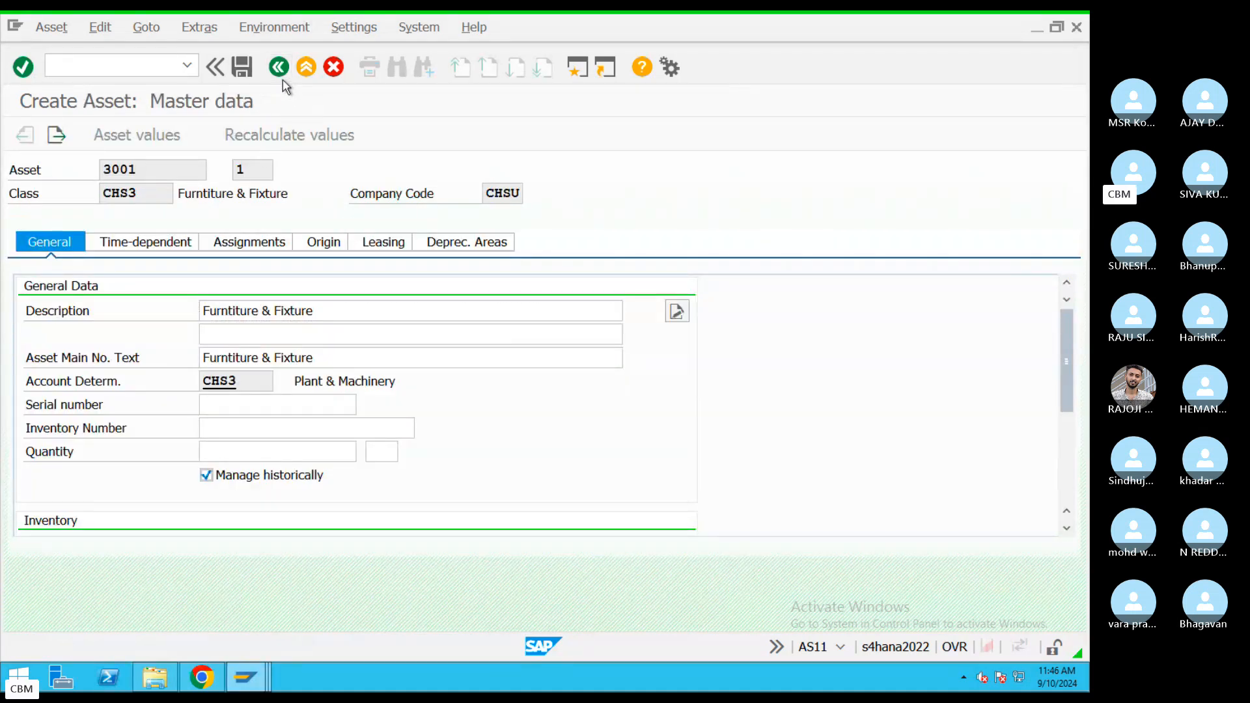
left_click(413, 389)
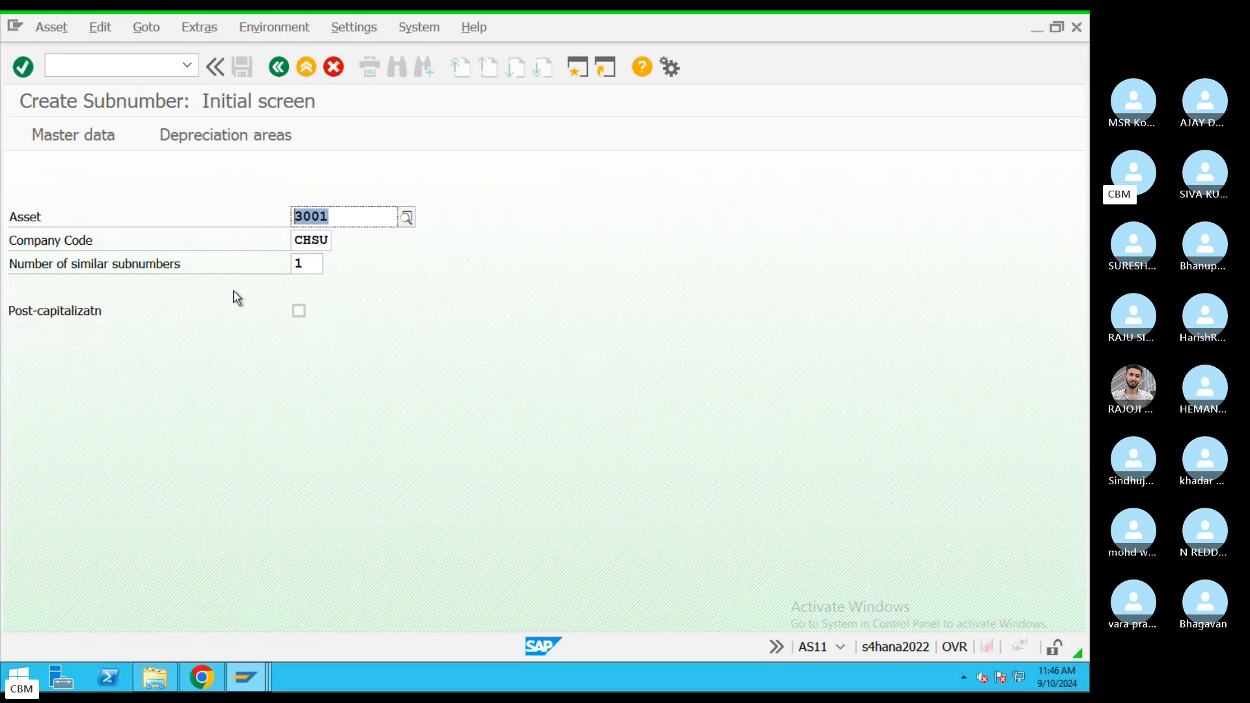
double_click(330, 242)
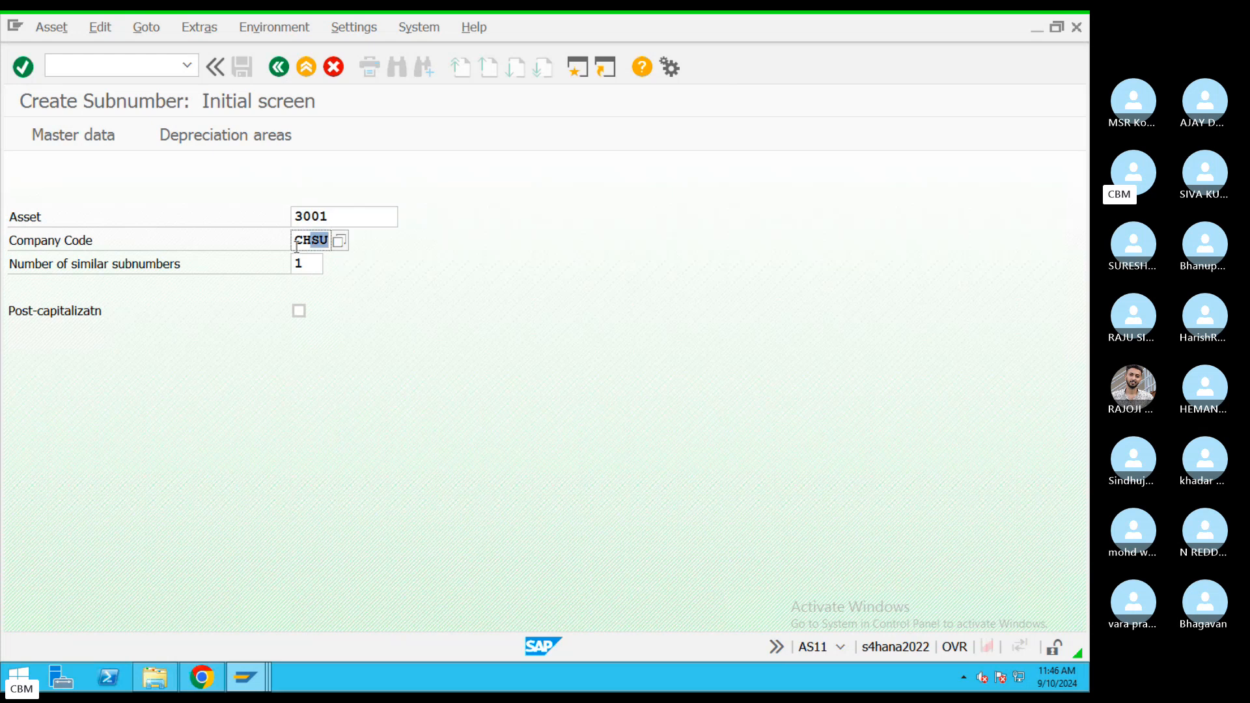
double_click(281, 215)
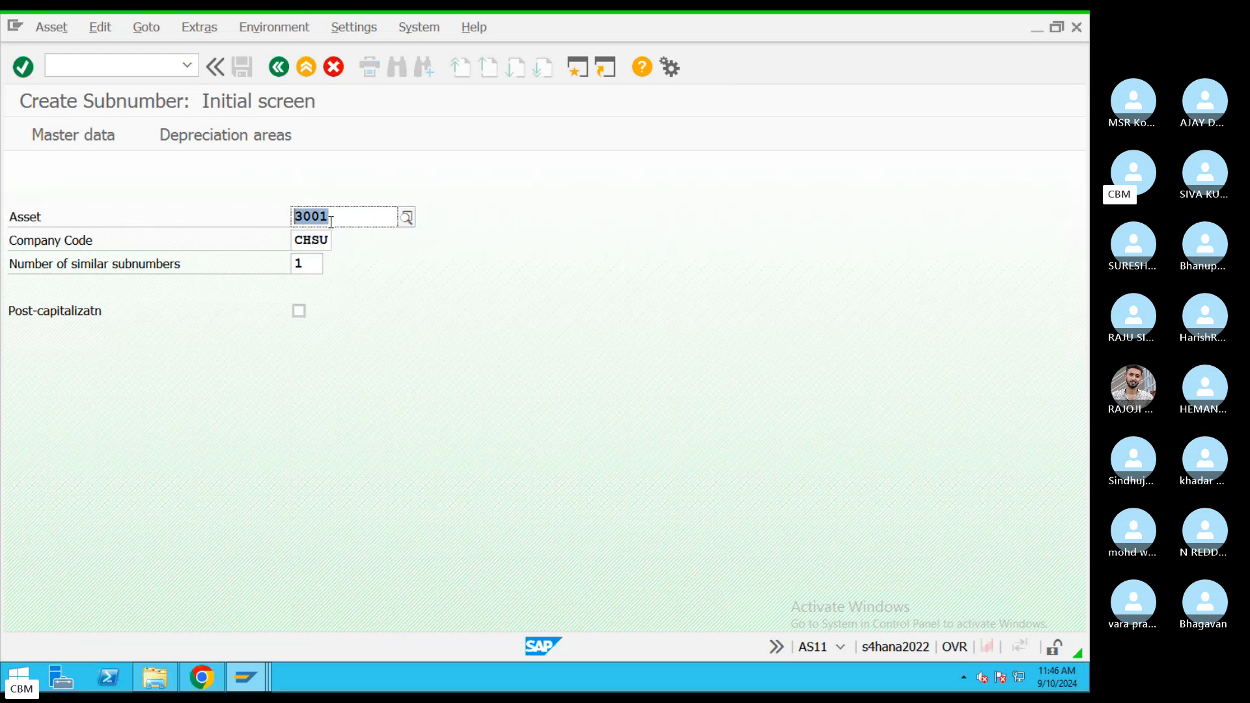
left_click_drag(331, 219, 280, 216)
key("Return")
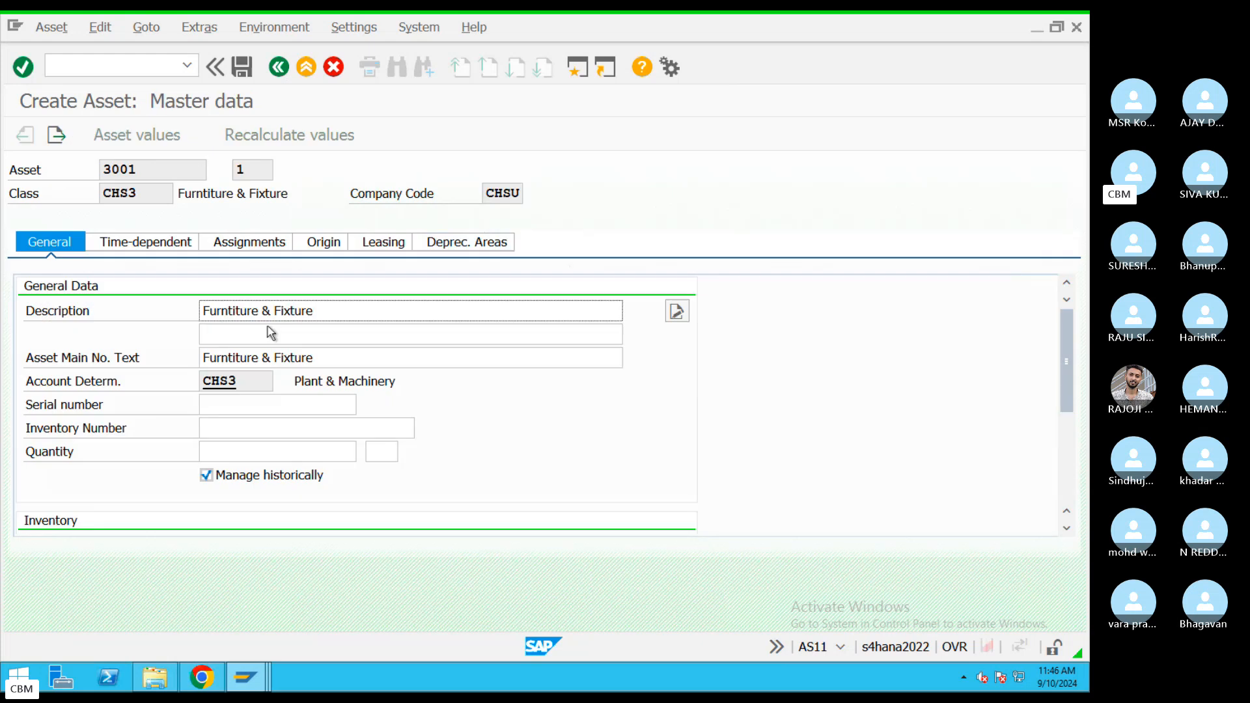
Set the sub-asset's description to "Furntiture & Fixture2" and its book depreciation key to SL10, and save it
type("2")
scroll(310, 403, "down", 5)
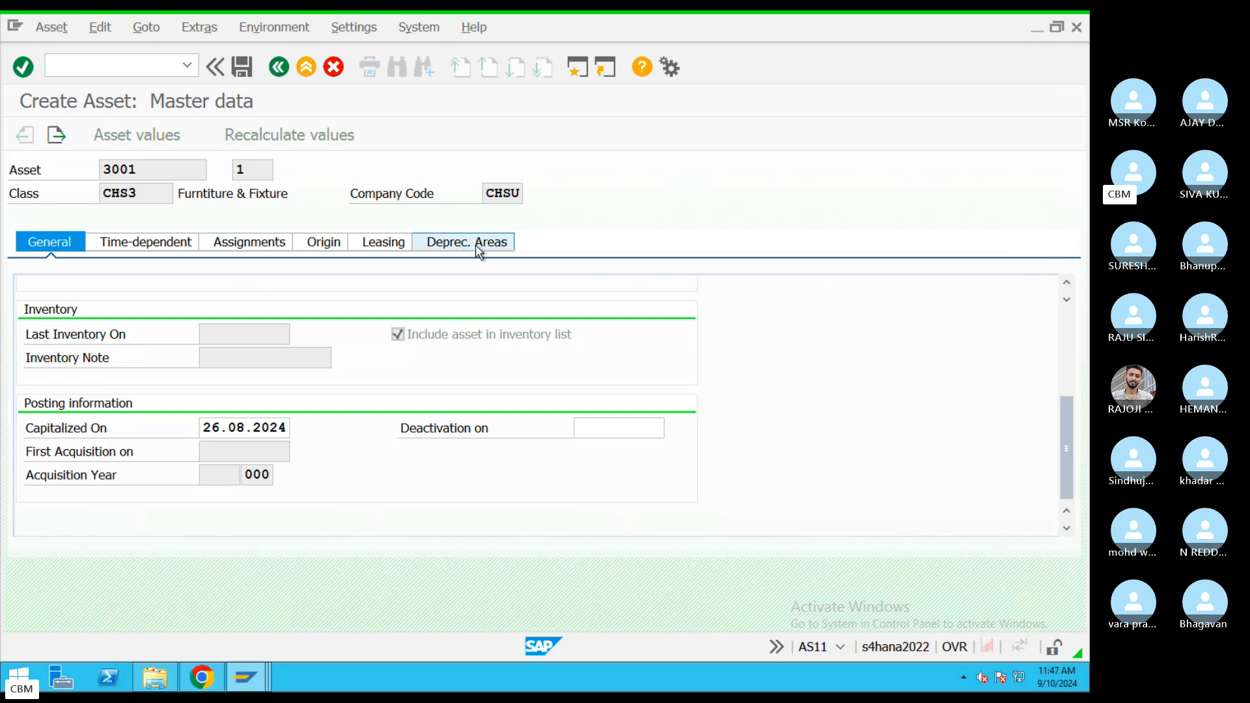
left_click(452, 242)
double_click(242, 331)
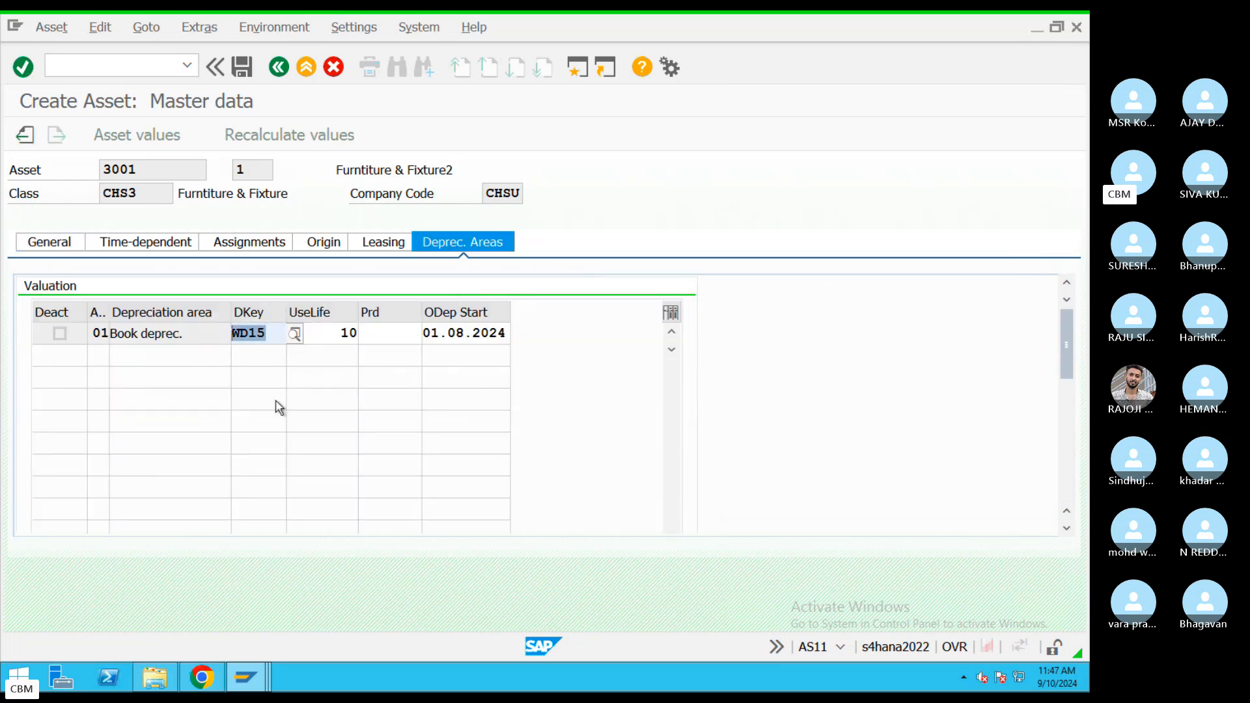
type("SL10")
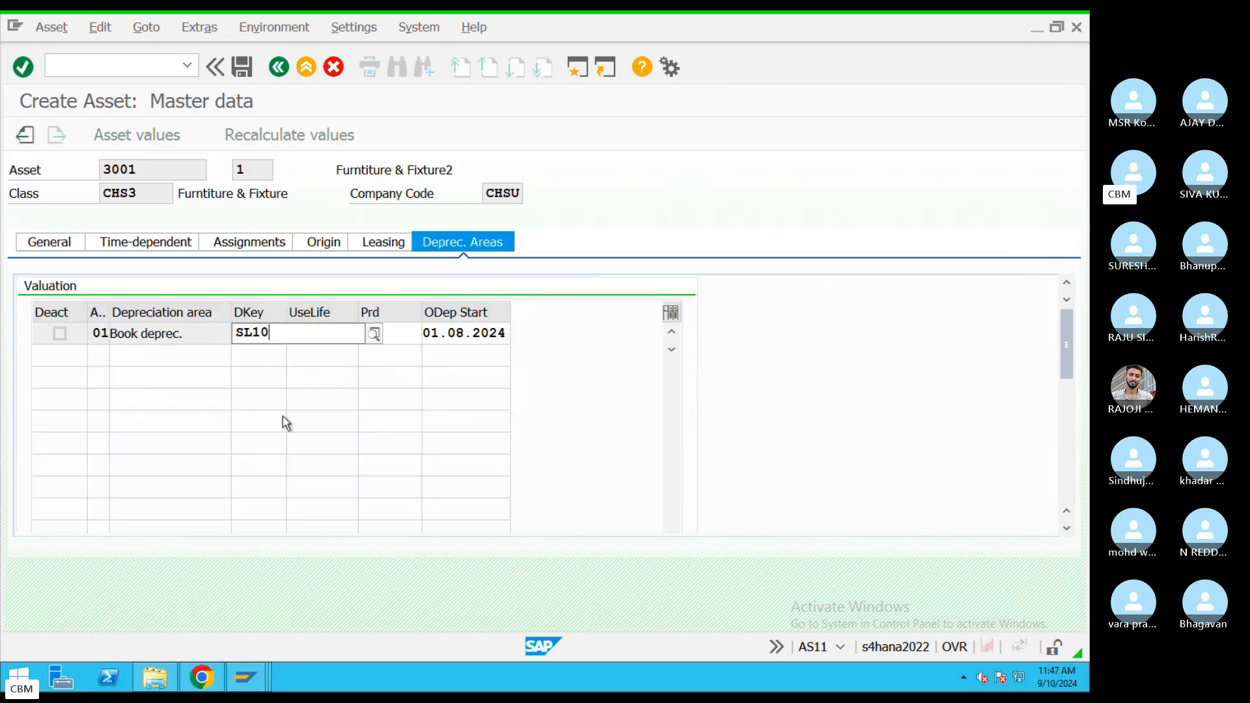
left_click(393, 408)
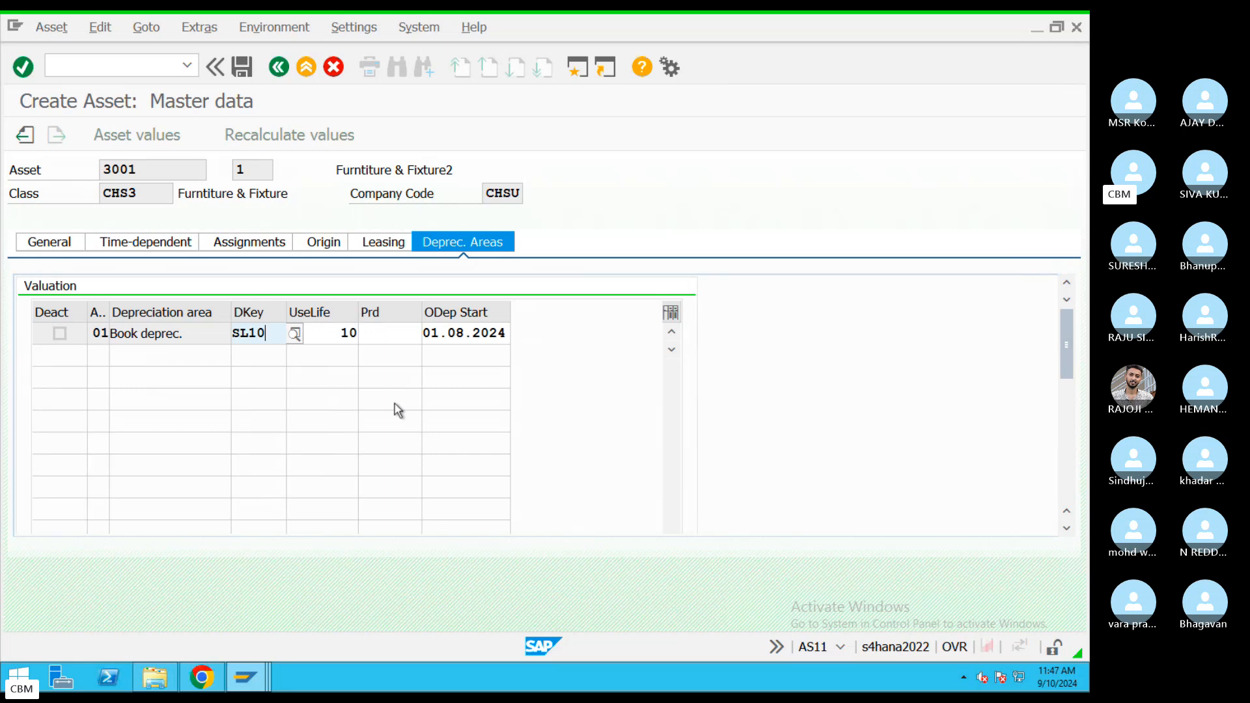
left_click(242, 70)
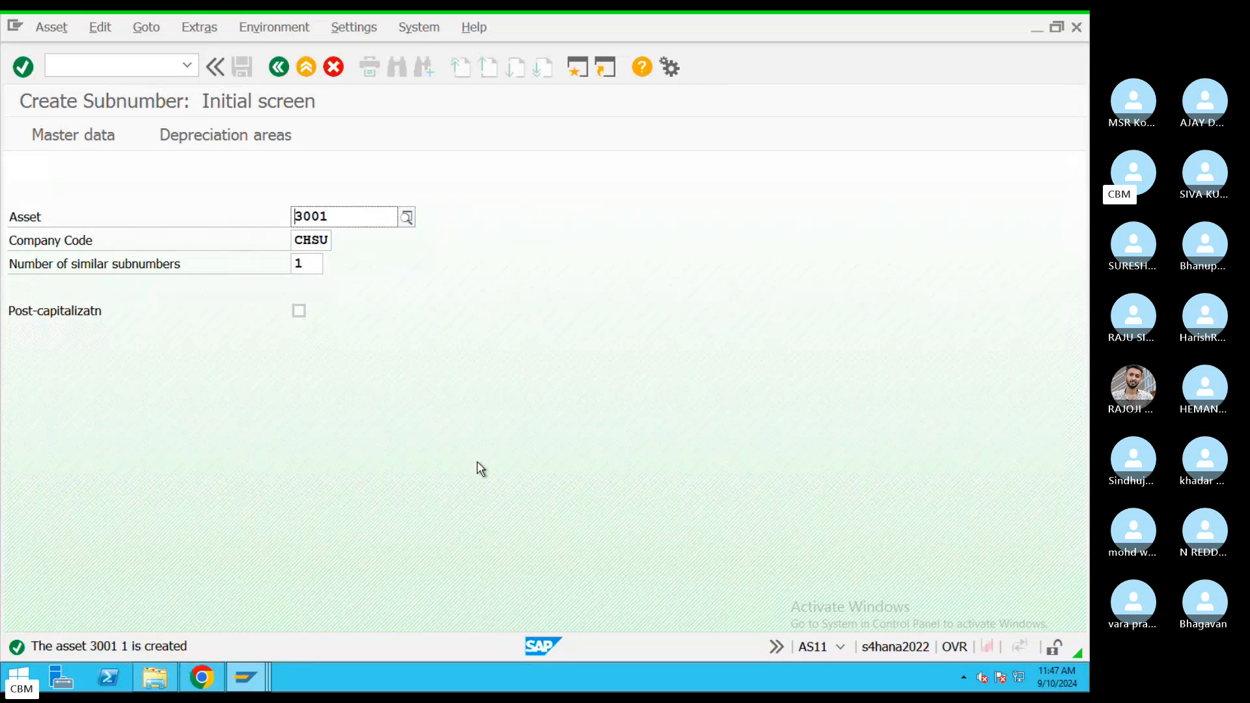
Create another subnumber of asset 3001 described as "Furntiture & Fixture6", check its depreciation areas, and save it
key("Return")
left_click(349, 319)
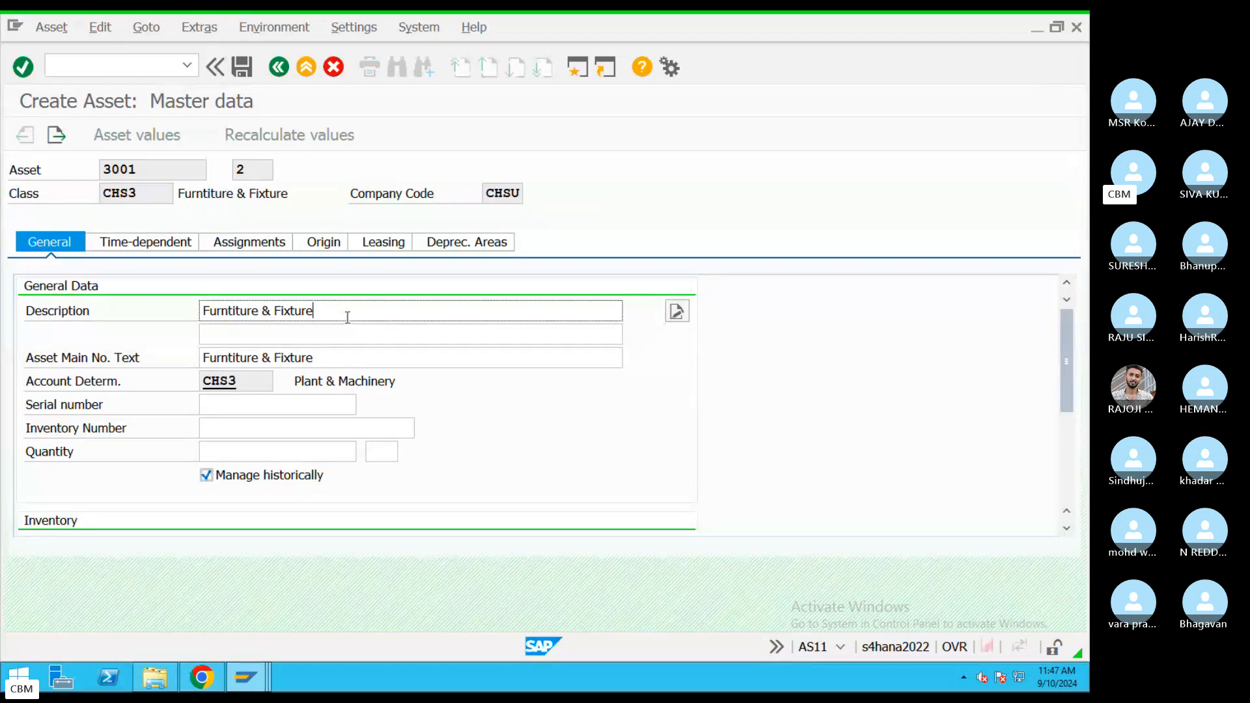
type("6")
key("Return")
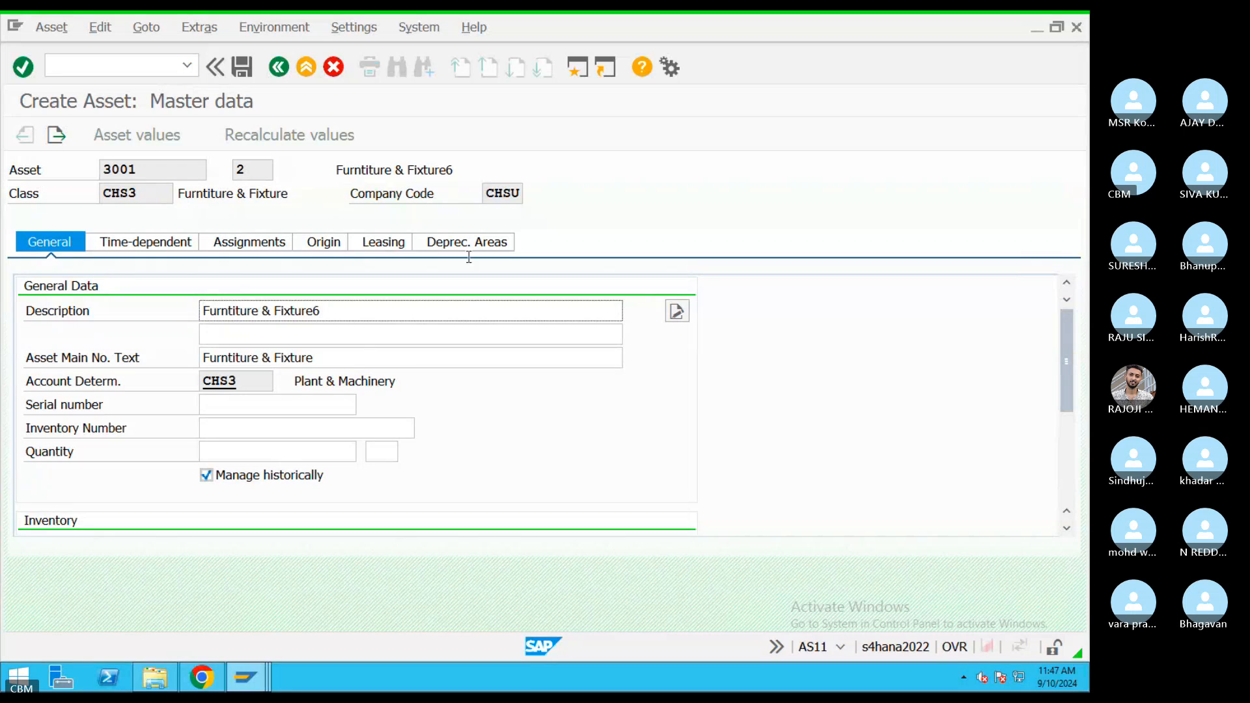
left_click(448, 241)
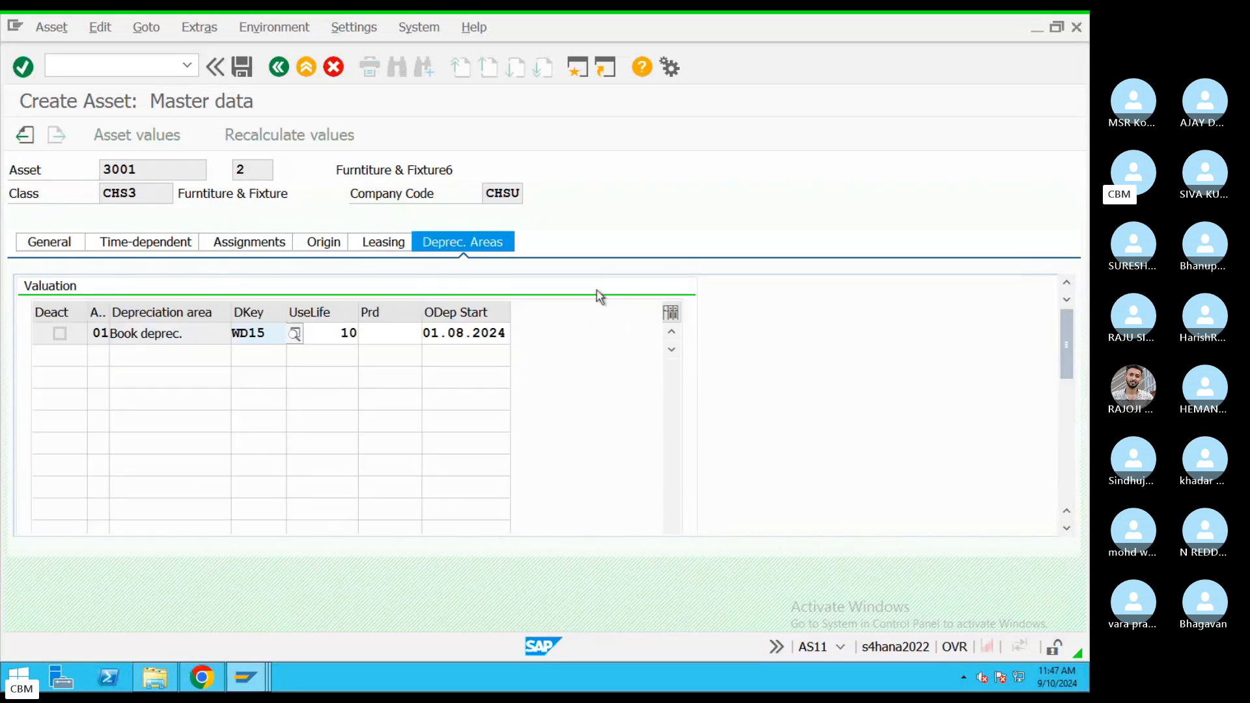
left_click(241, 67)
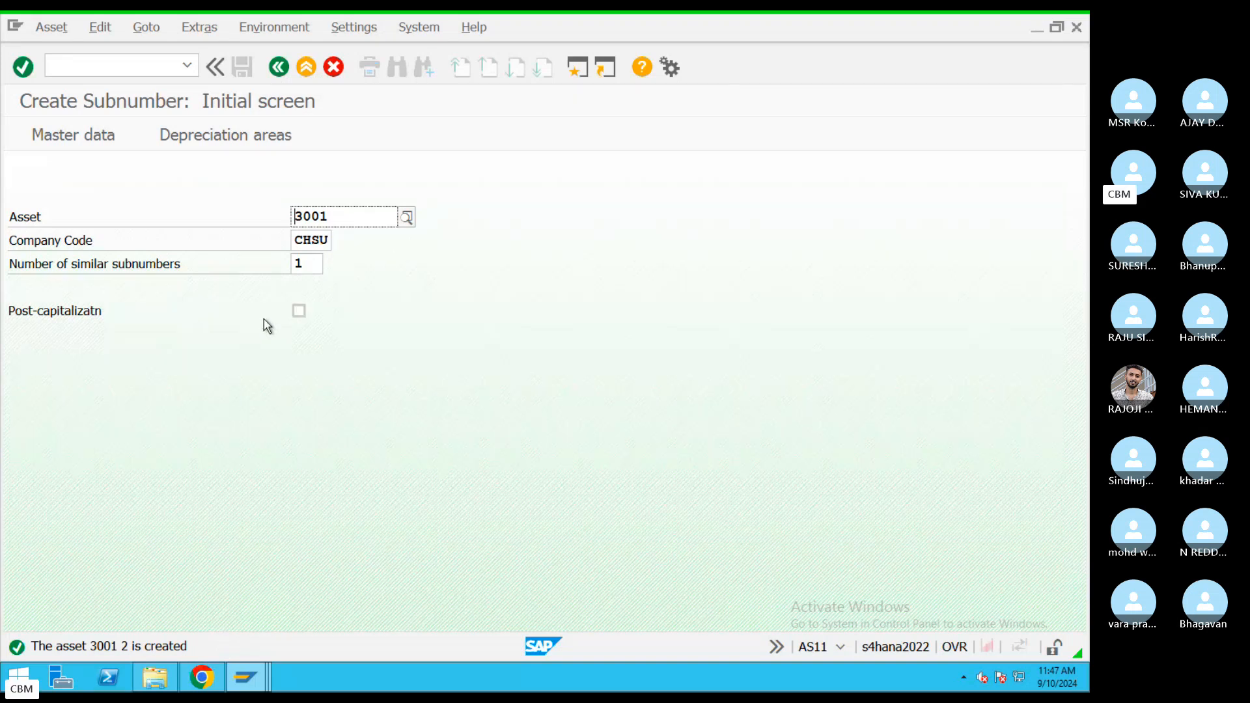
Create and save a further subnumber of asset 3001 with the description "Furntiture & Fixture7"
key("Return")
left_click(318, 315)
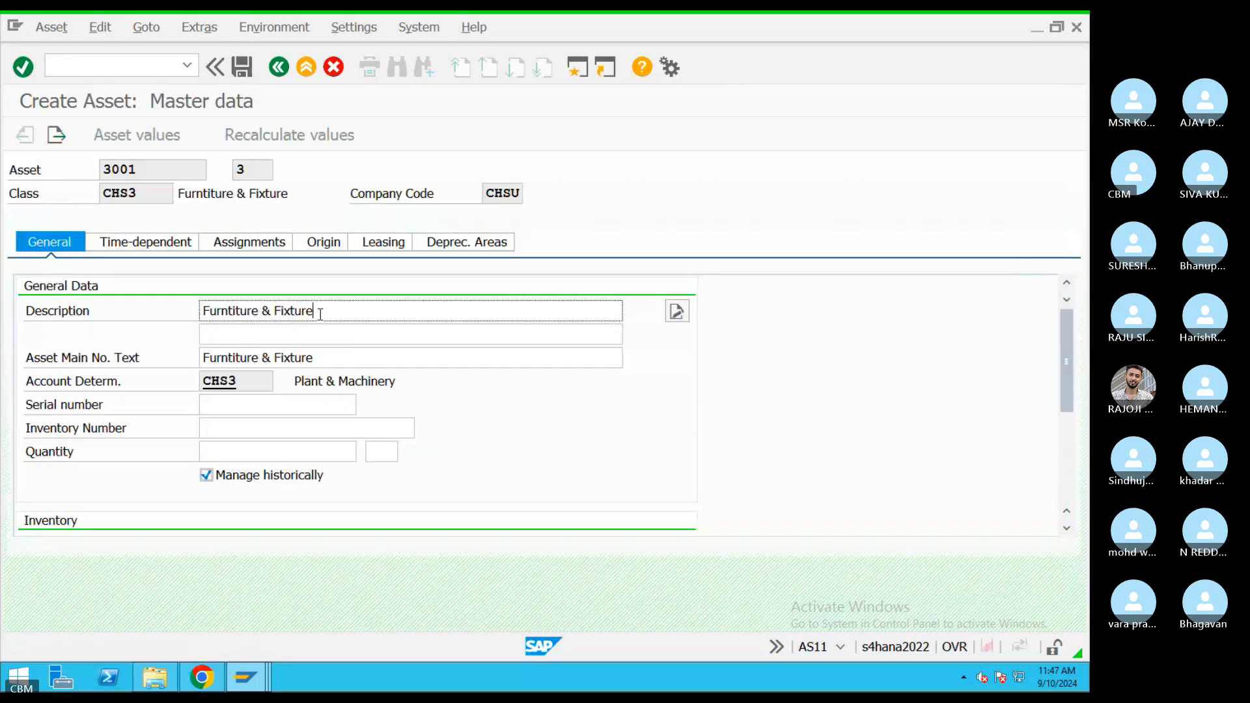
type("7")
key("Return")
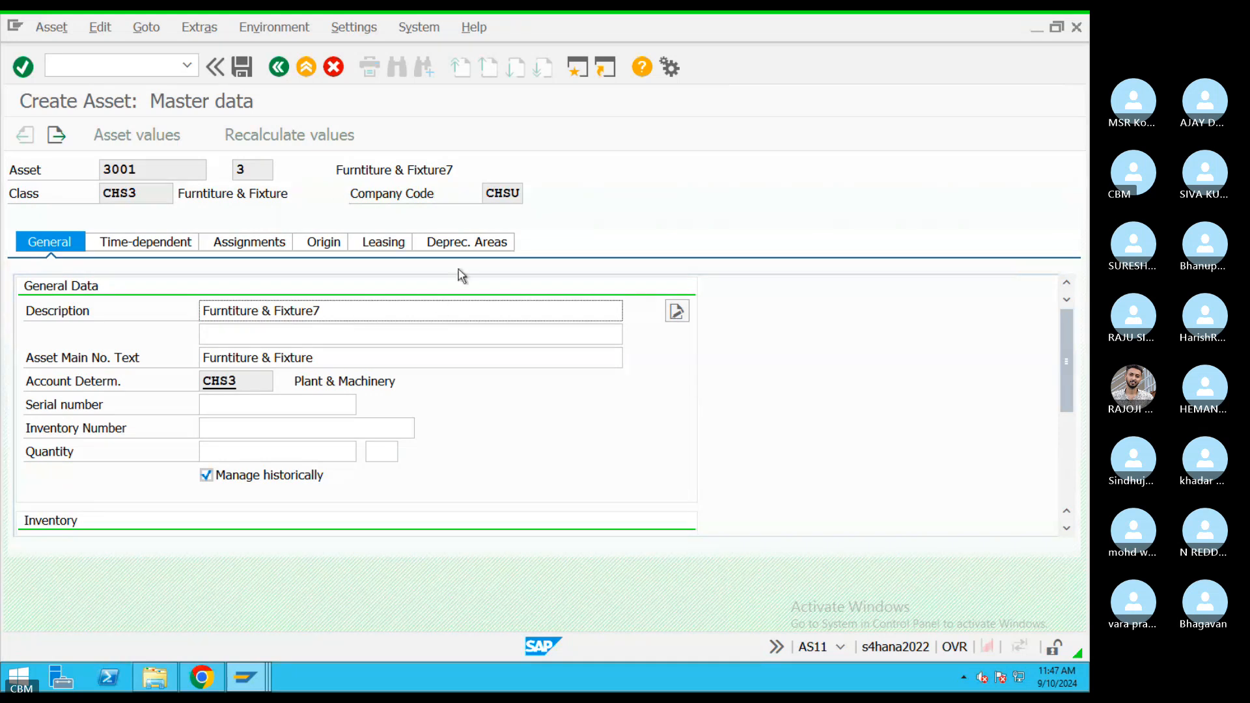
left_click(242, 67)
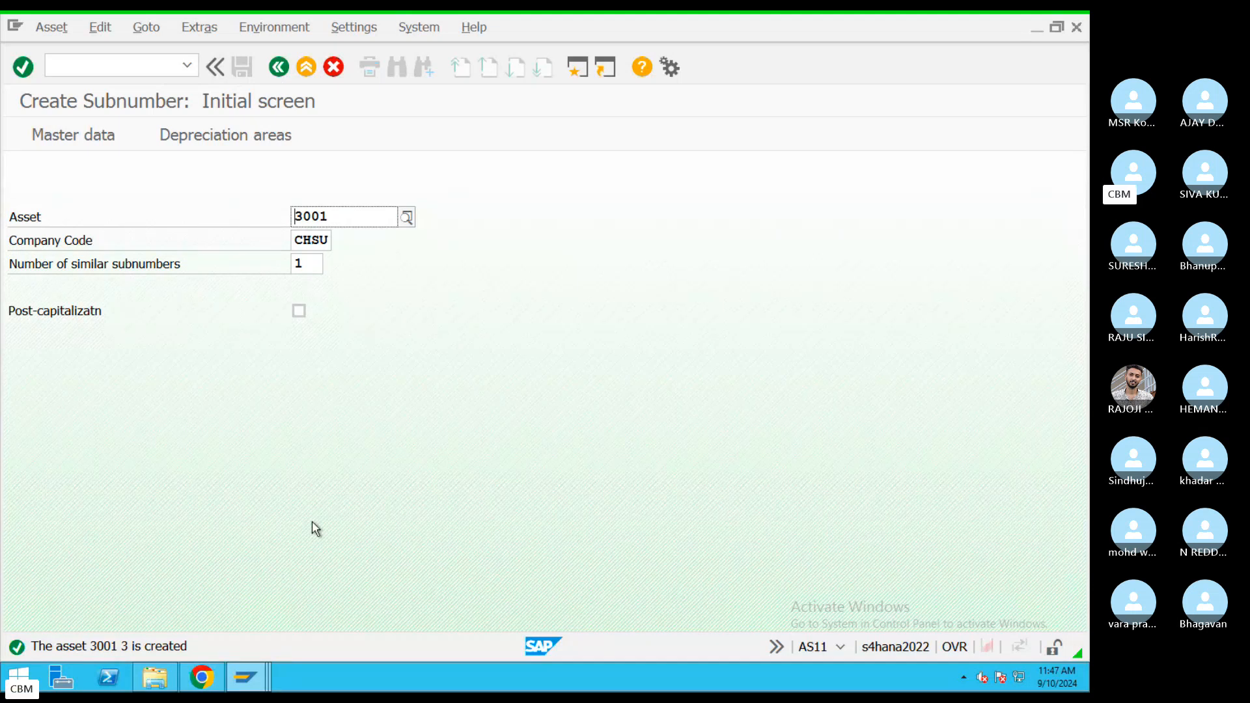
Change the main asset to 2001 and open the master data for its new subnumber
left_click_drag(343, 215, 271, 242)
type("200")
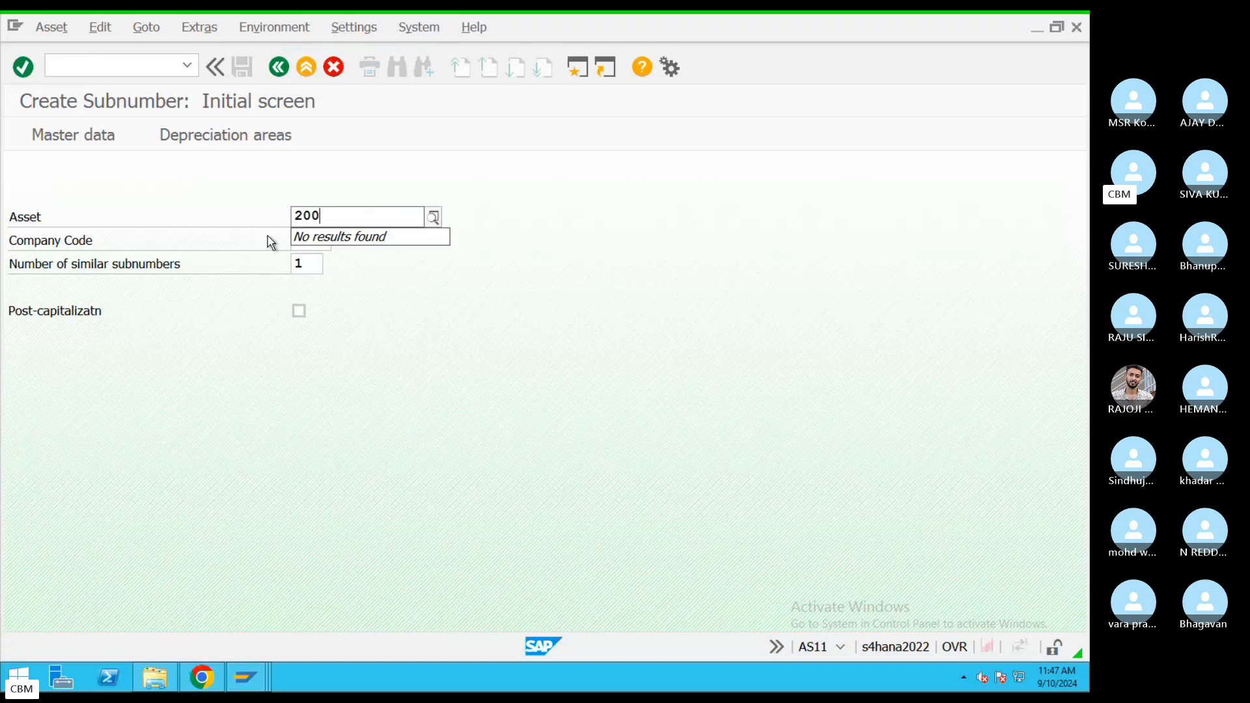
type("0")
key("Return")
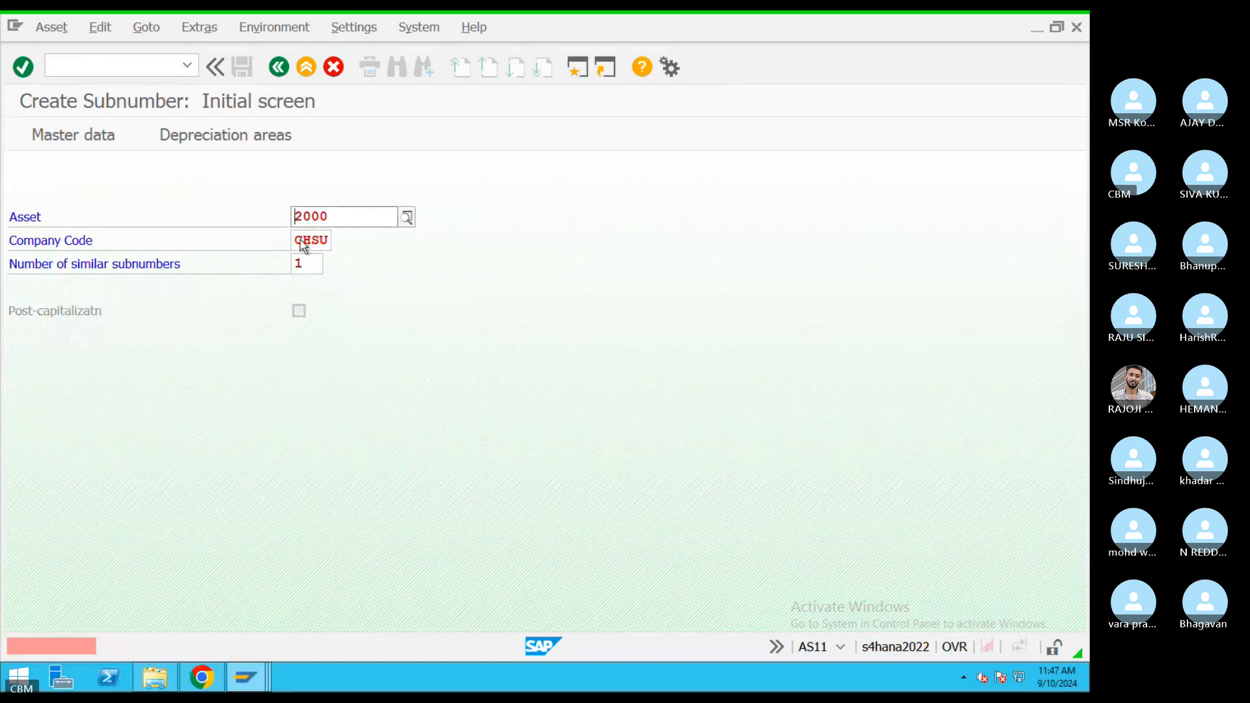
key("End")
key("BackSpace")
type("1")
key("Return")
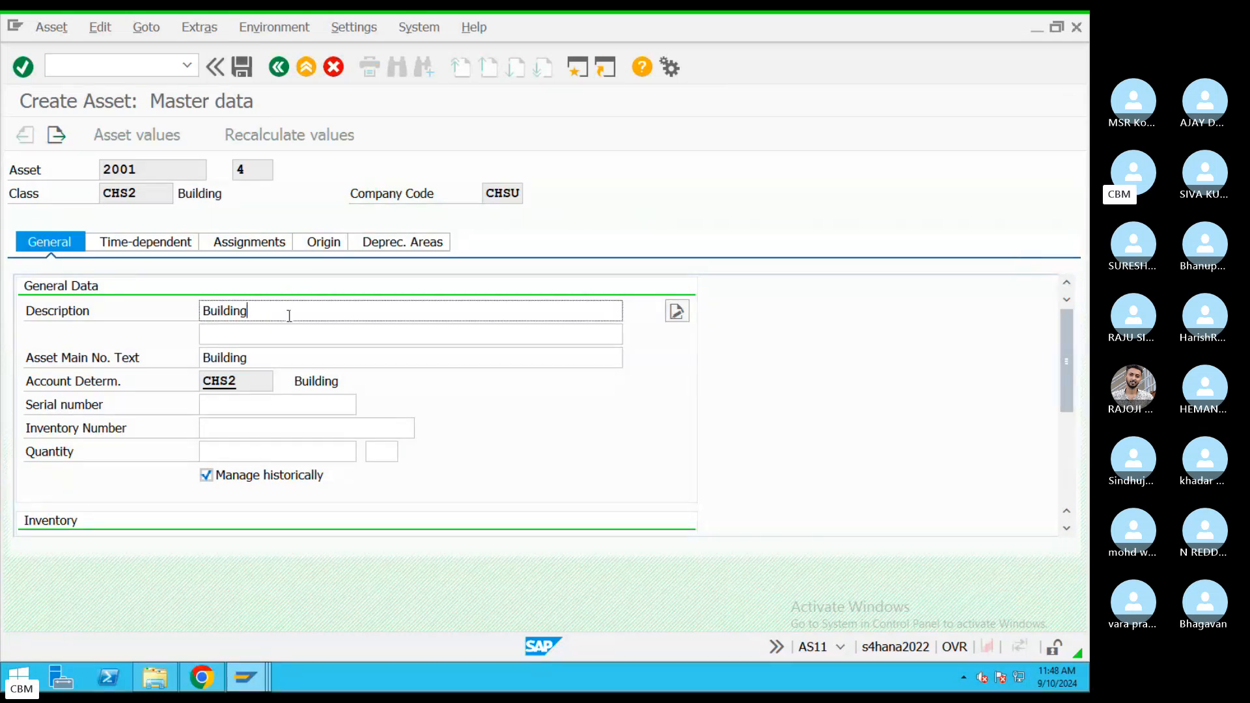
Set the description of asset 2001's new subnumber to "Building5", save it, and leave sub-asset creation
type("5")
left_click(238, 71)
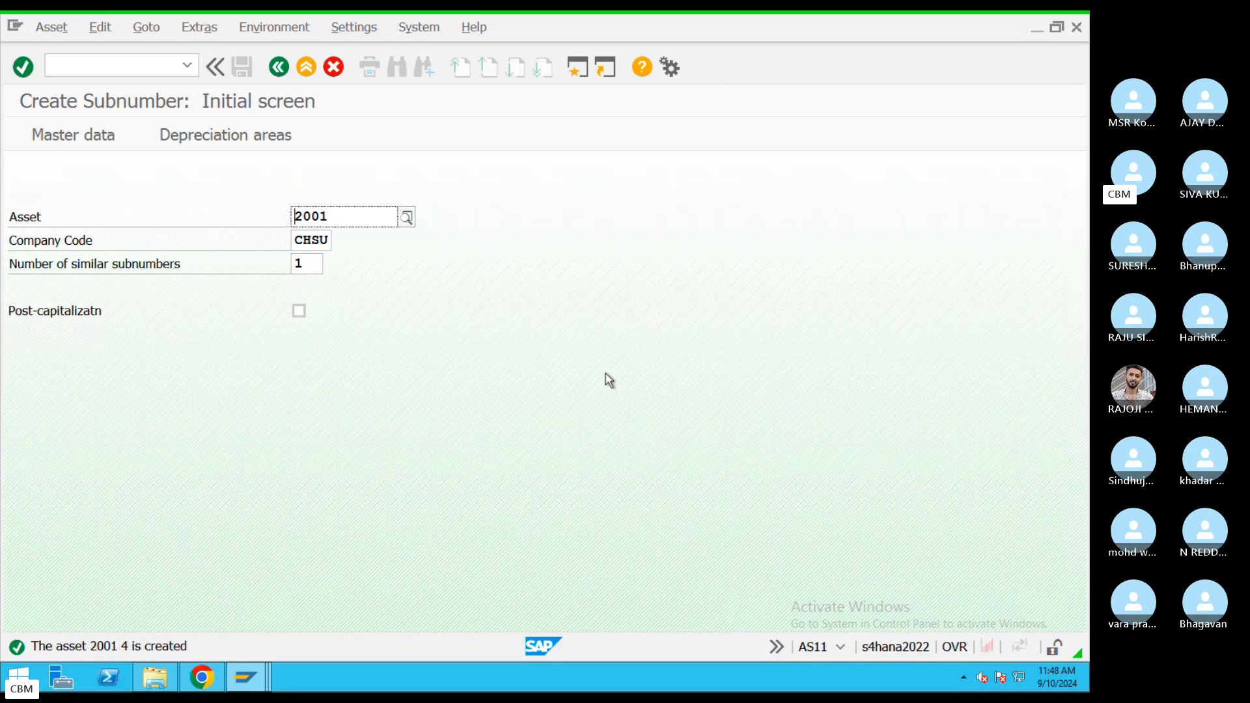
left_click(307, 67)
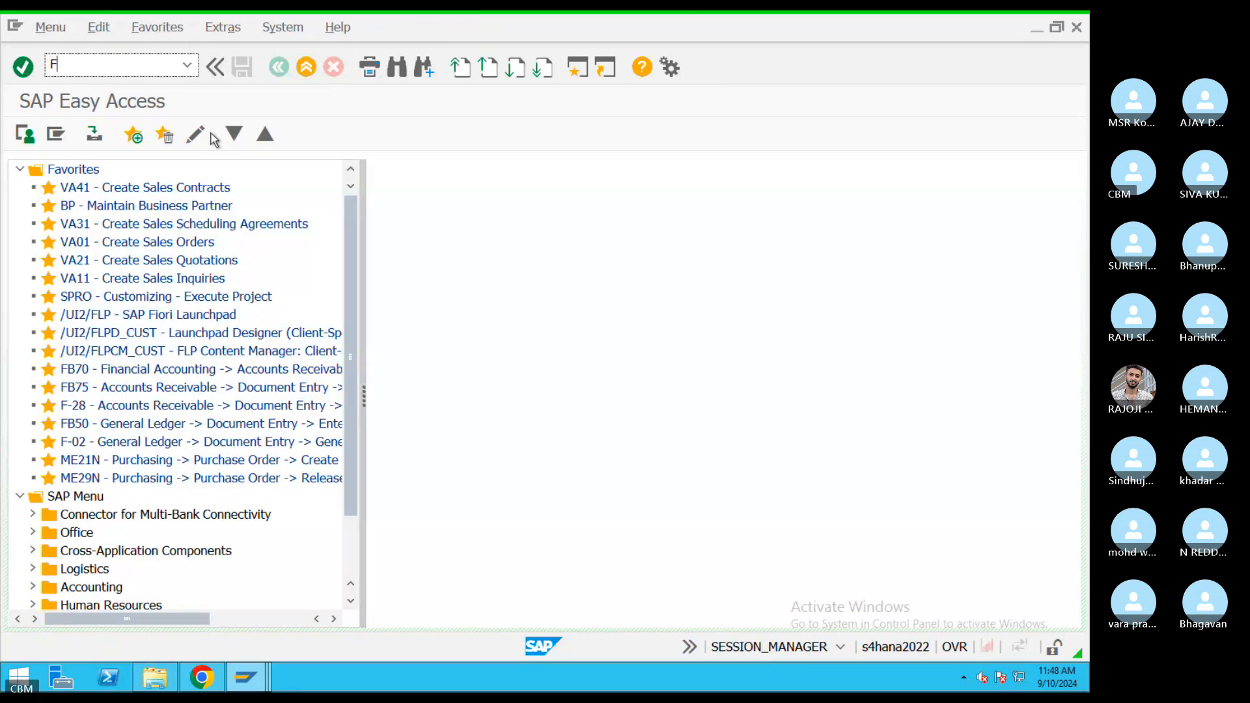
Start transaction F-90 to enter an asset acquisition from purchase with a vendor
key("BackSpace")
type("F-")
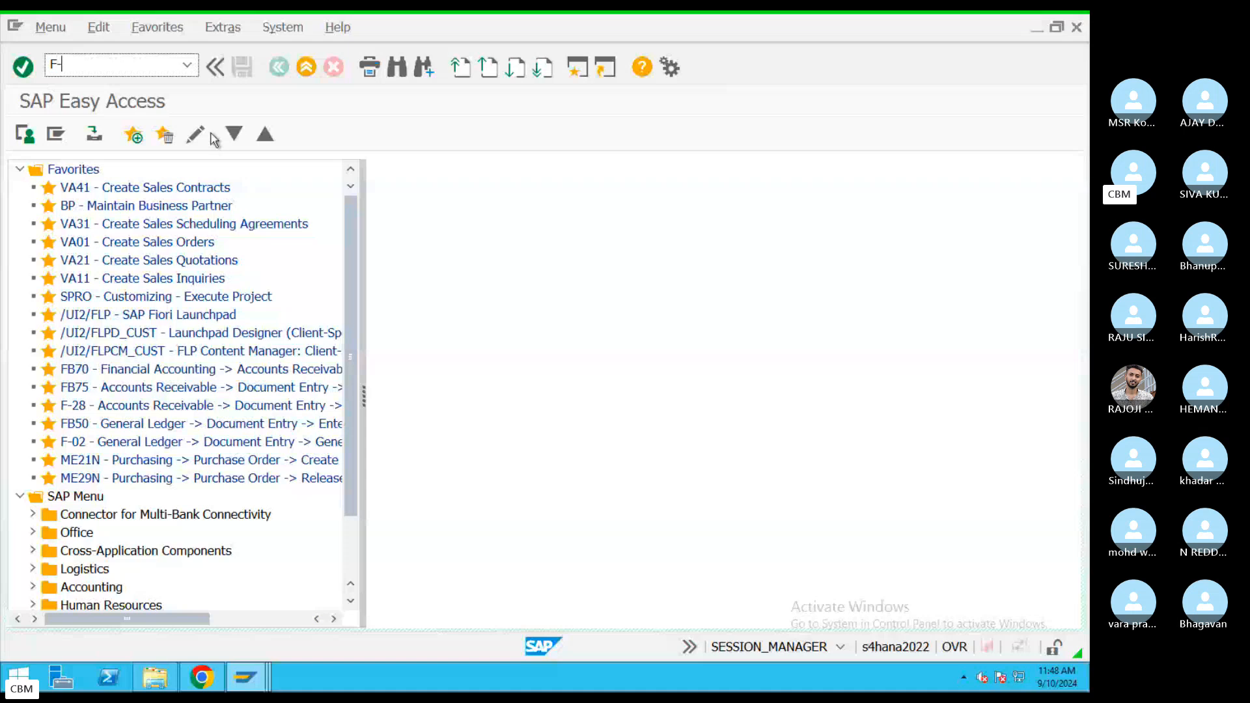
type("90")
key("Return")
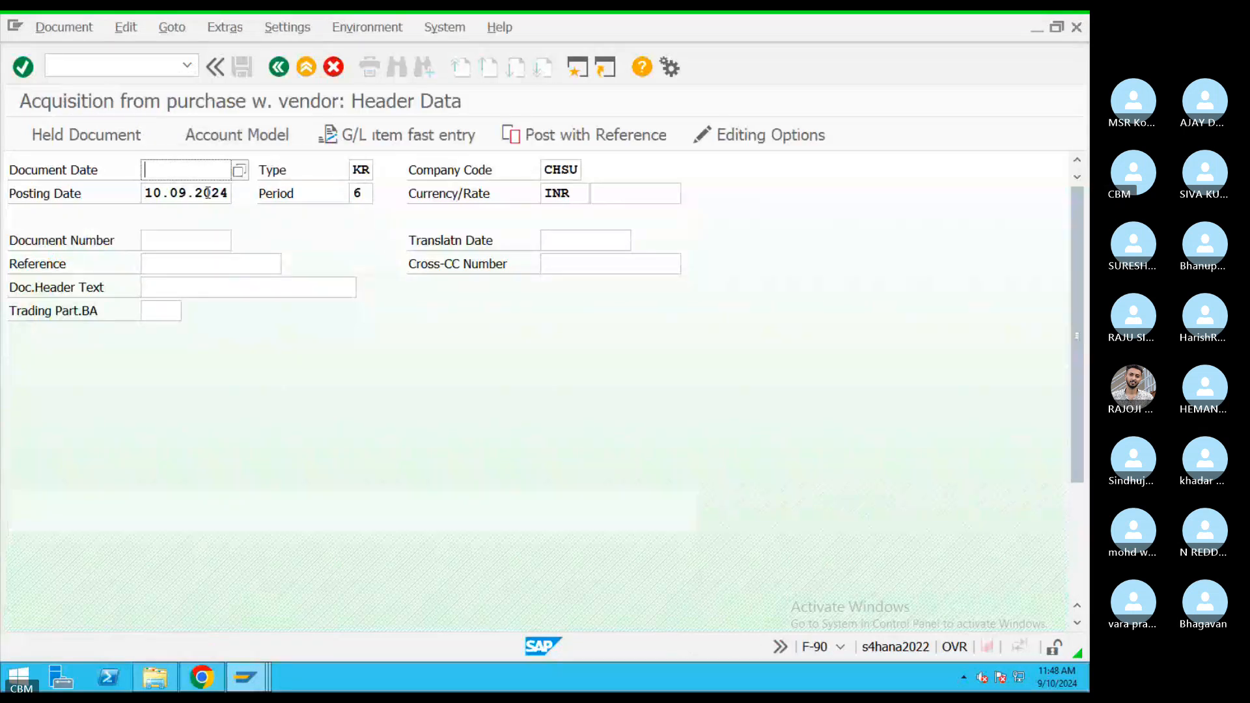
Set the acquisition's document date to 10.09.2024, matching the posting date, and enter REF4343 as the reference
double_click(207, 193)
key("ctrl+c")
left_click(200, 165)
key("ctrl+v")
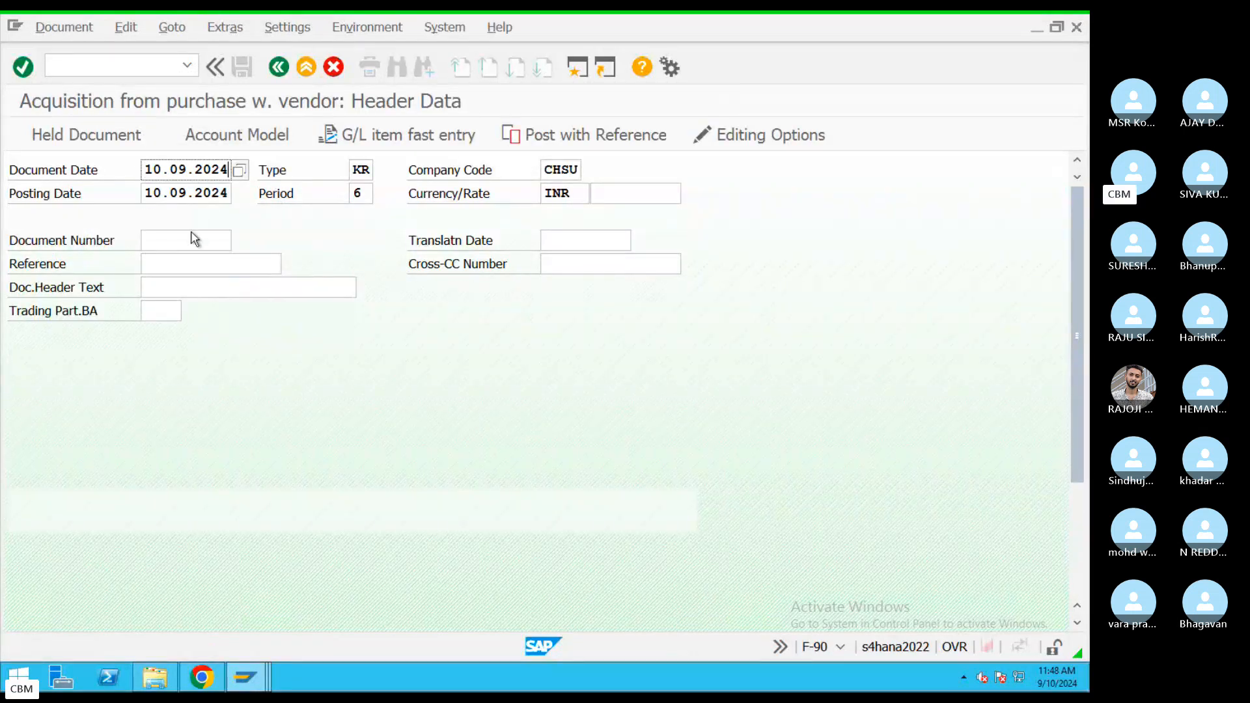
left_click(179, 257)
type("RE")
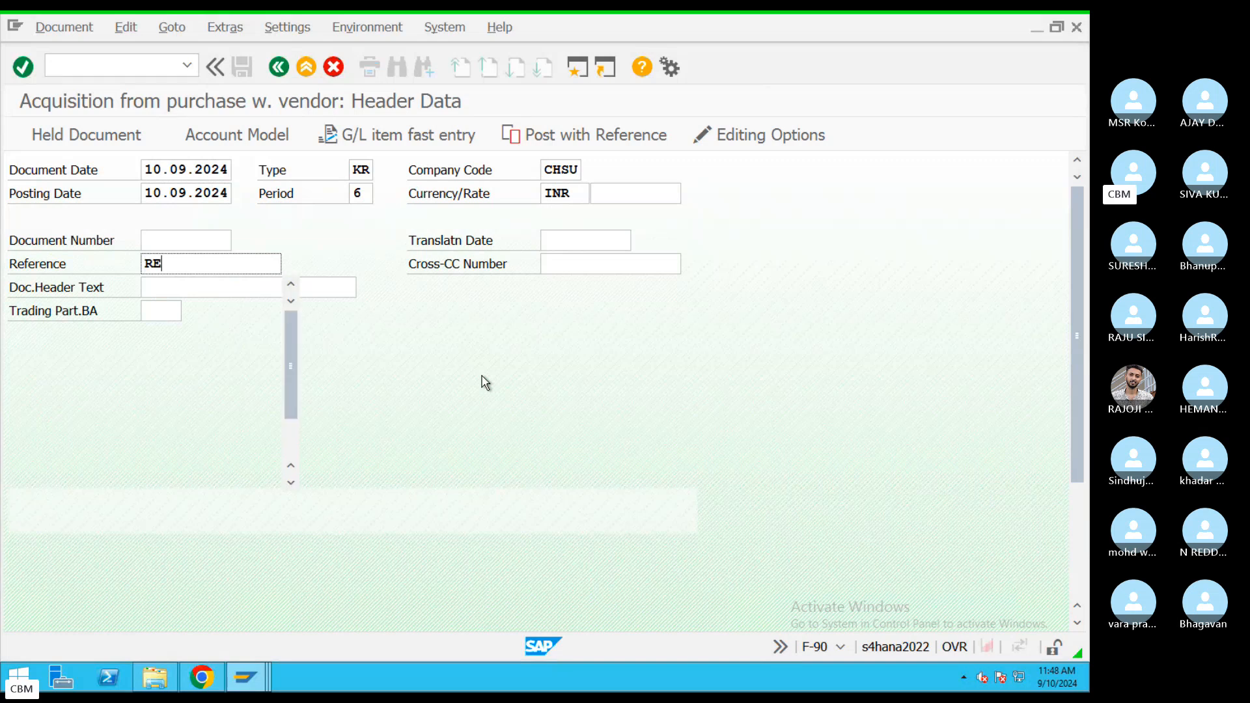
type("F4343")
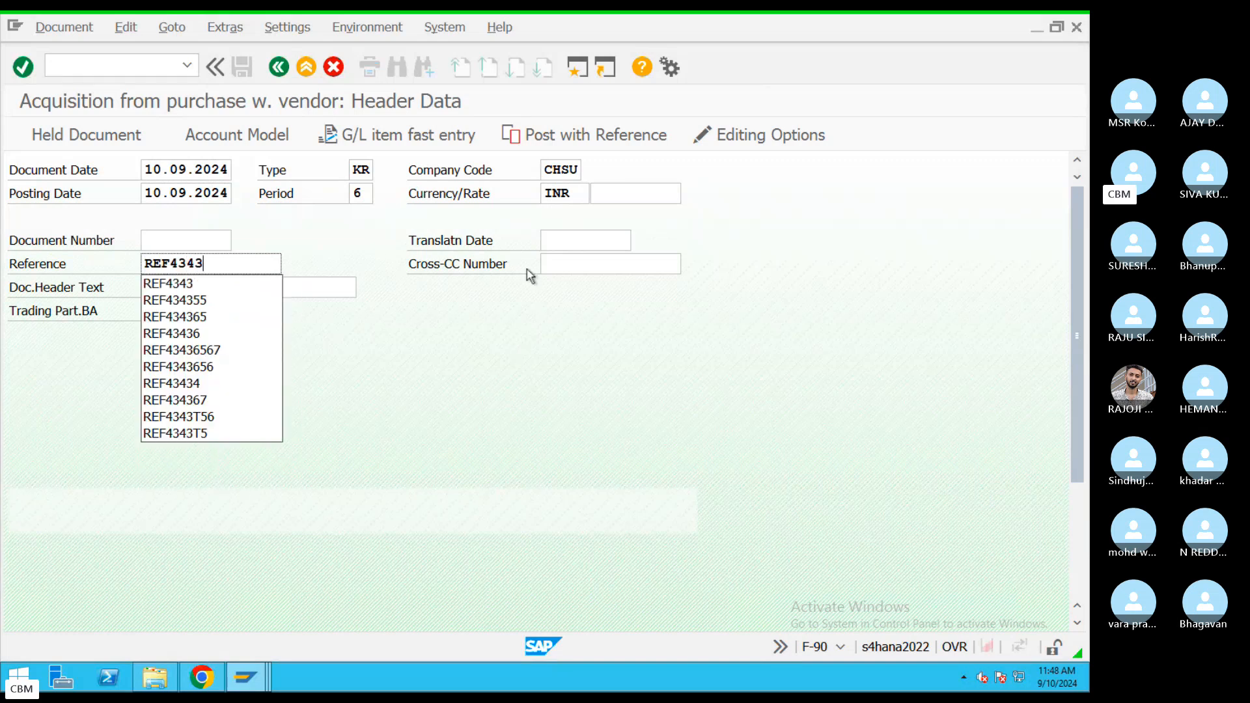
left_click(369, 169)
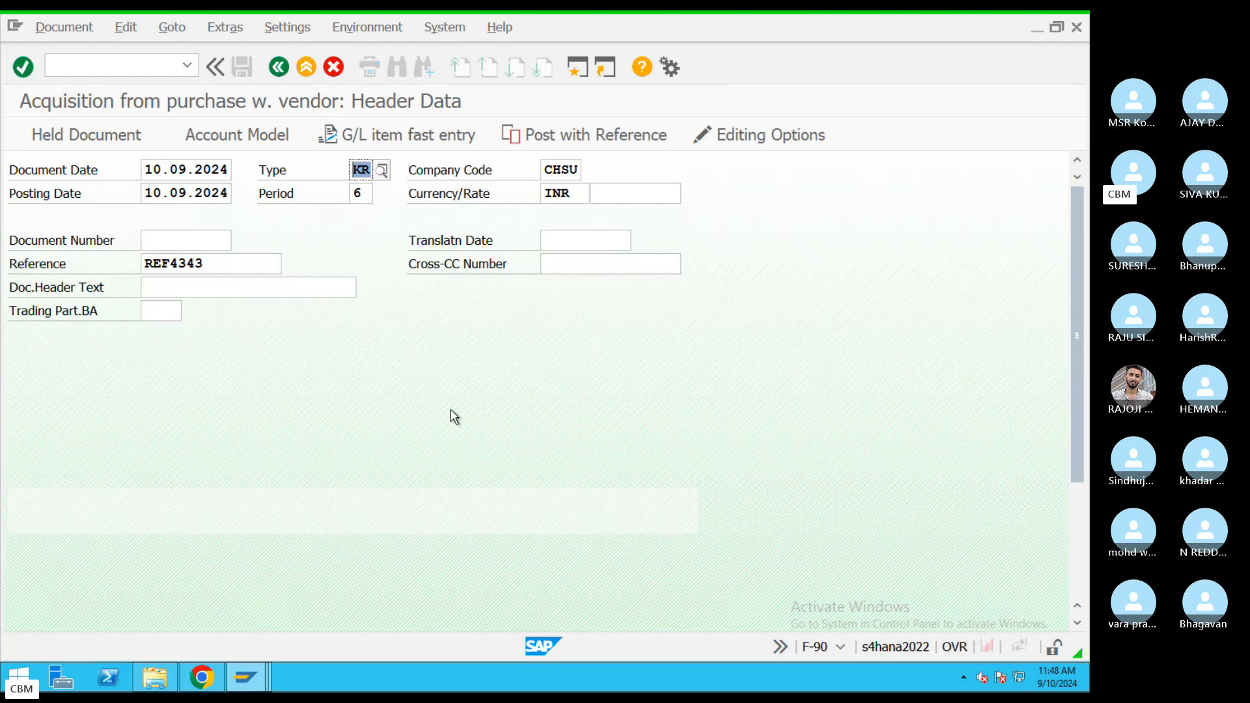
Choose the first supplier of company code CHSU as the account for posting key 31 and proceed to the vendor item
scroll(449, 404, "down", 5)
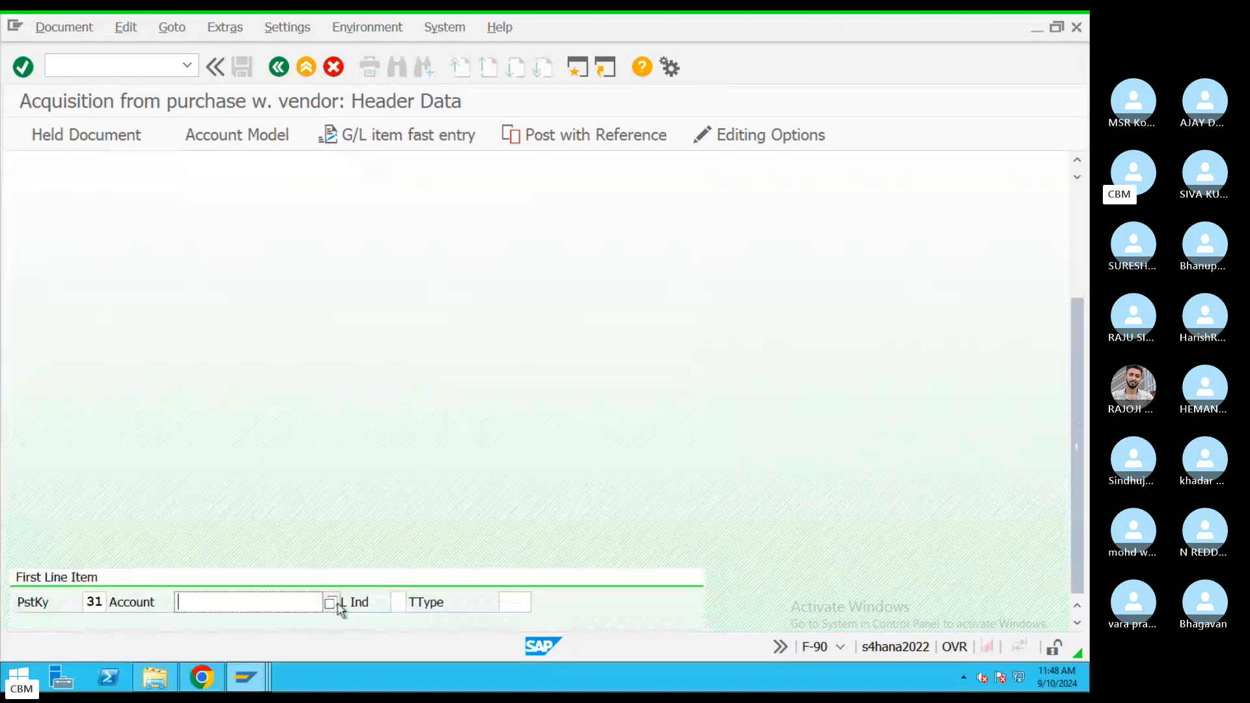
left_click(335, 602)
left_click(663, 644)
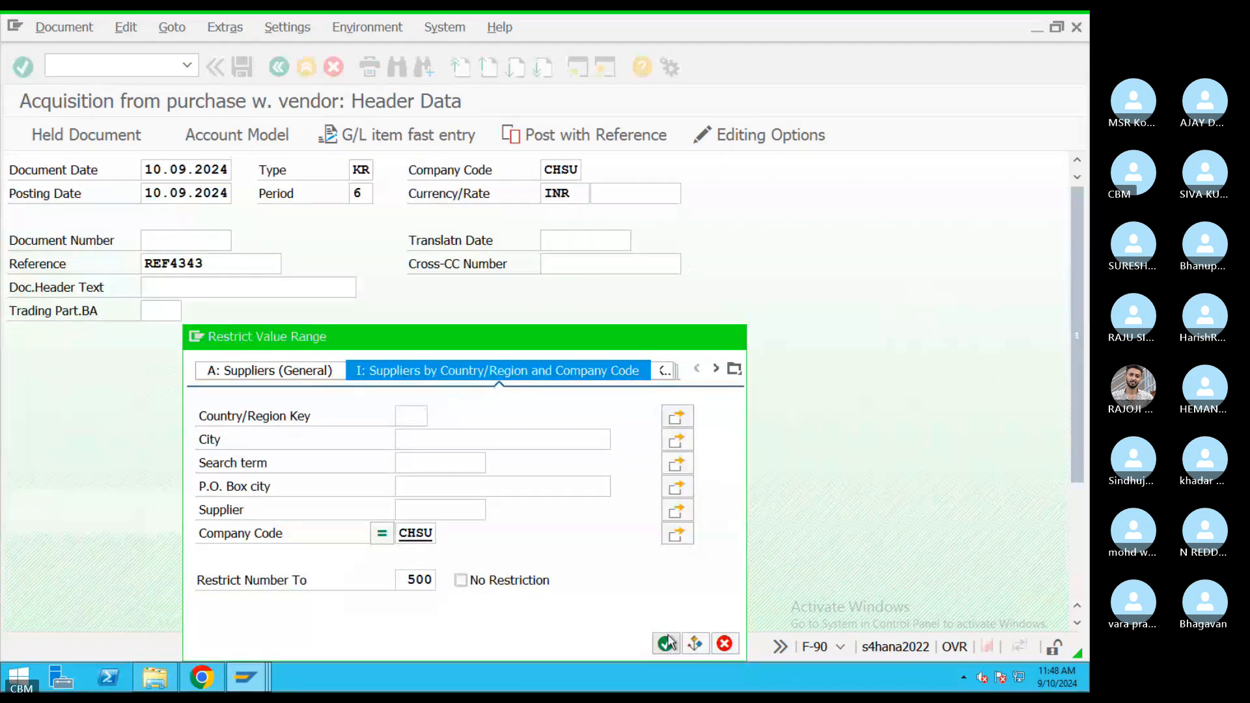
double_click(440, 509)
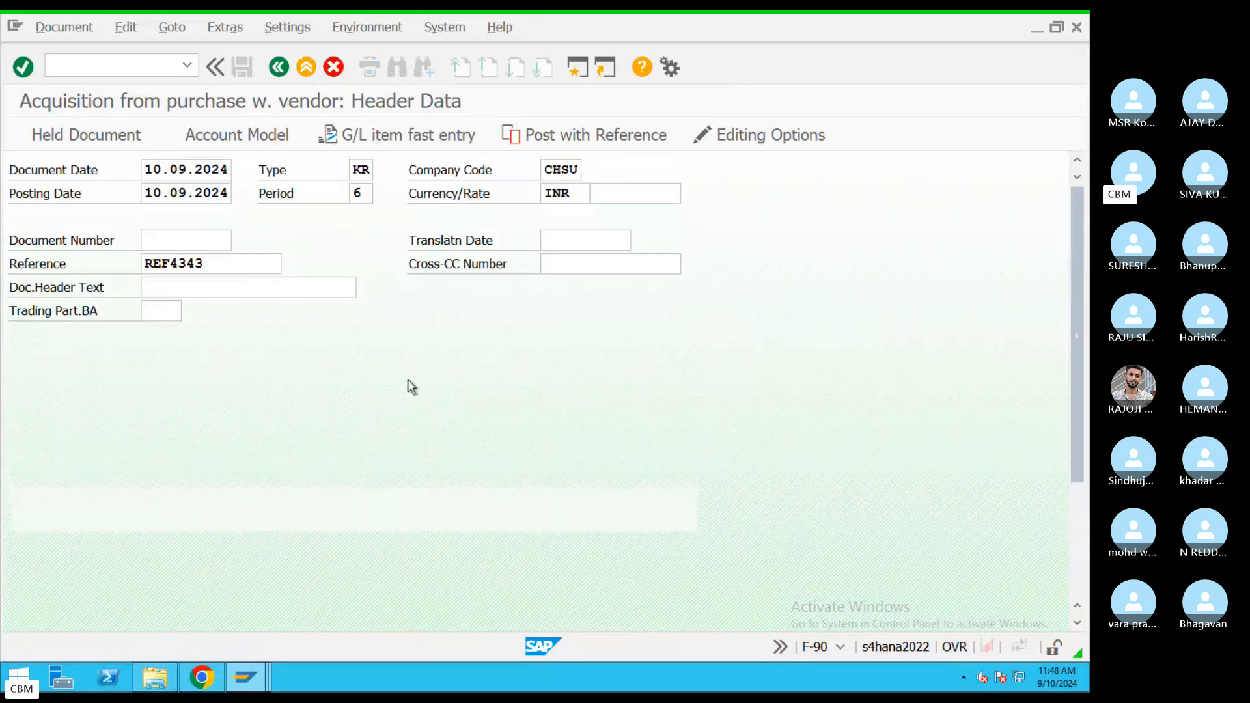
key("Return")
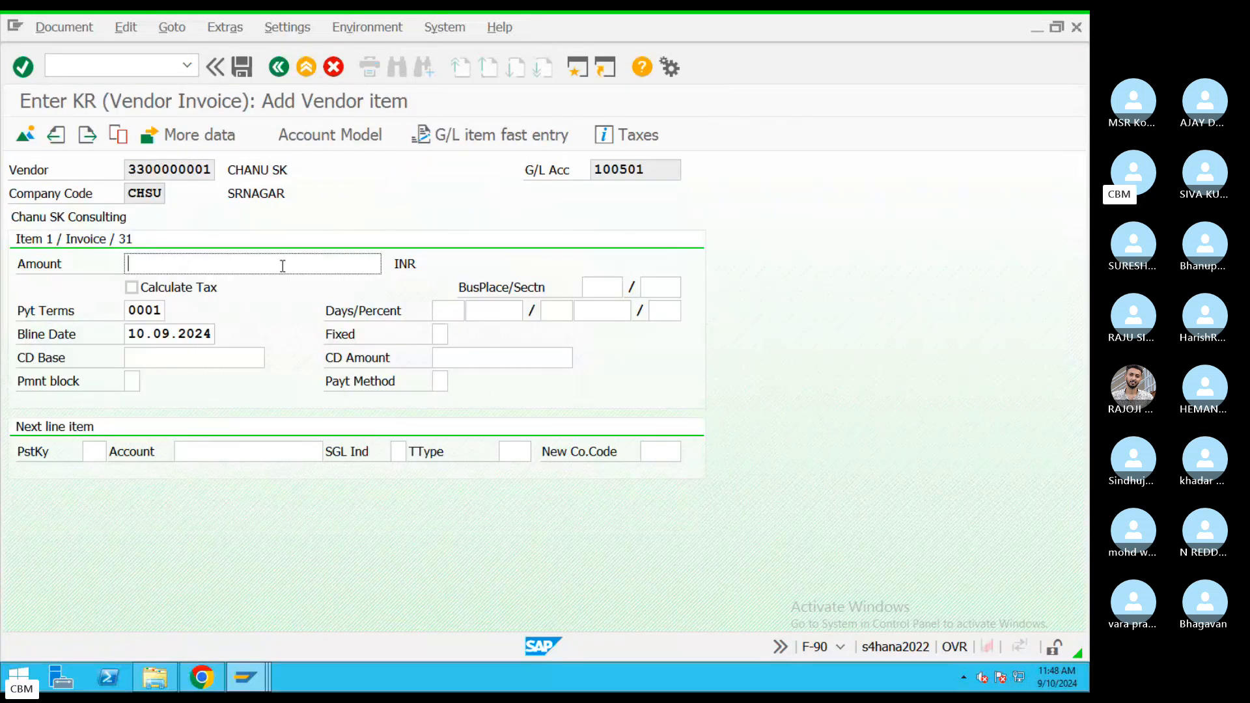
Enter 500000 INR as the vendor item's amount and set the next line item's posting key to 70 (Debit asset)
type("50000")
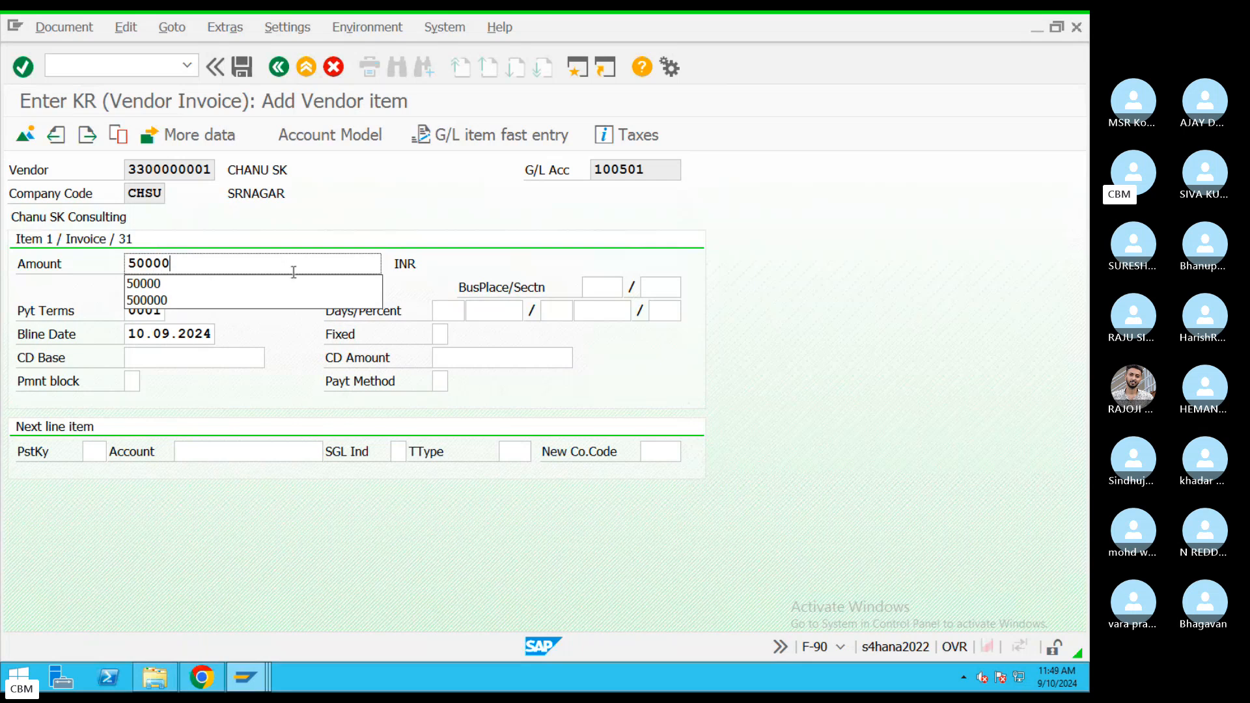
type("0")
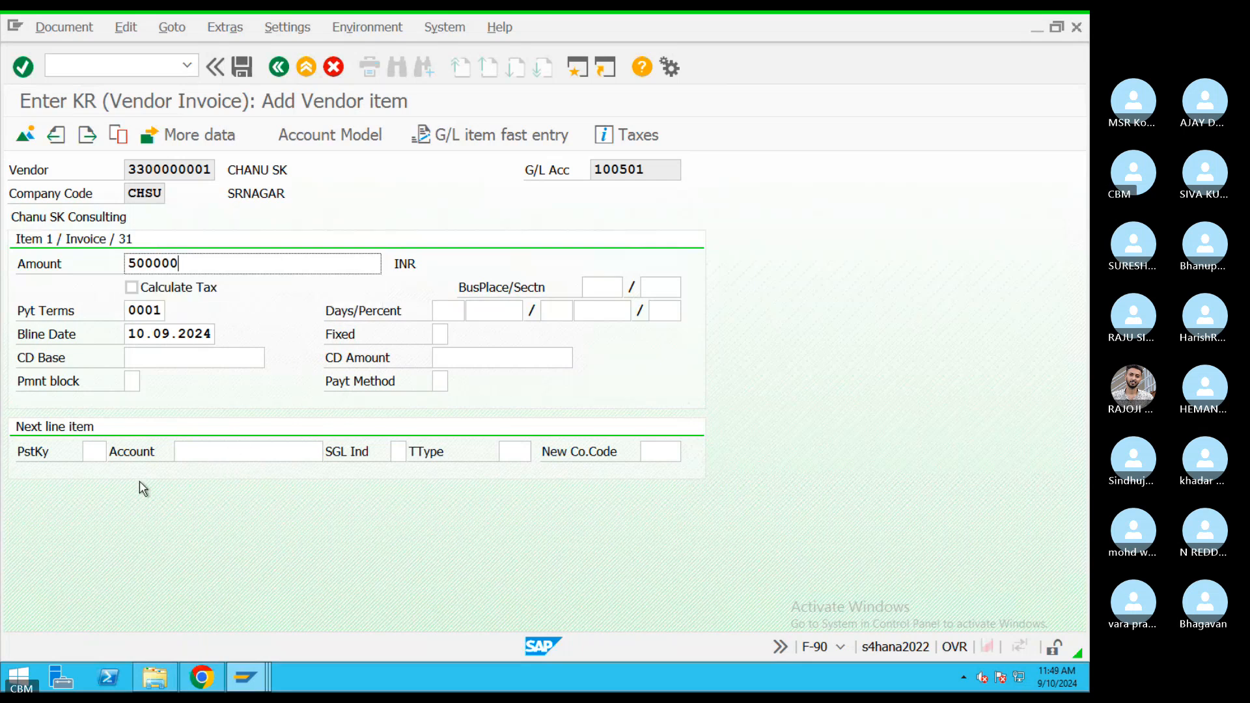
left_click(104, 450)
type("70")
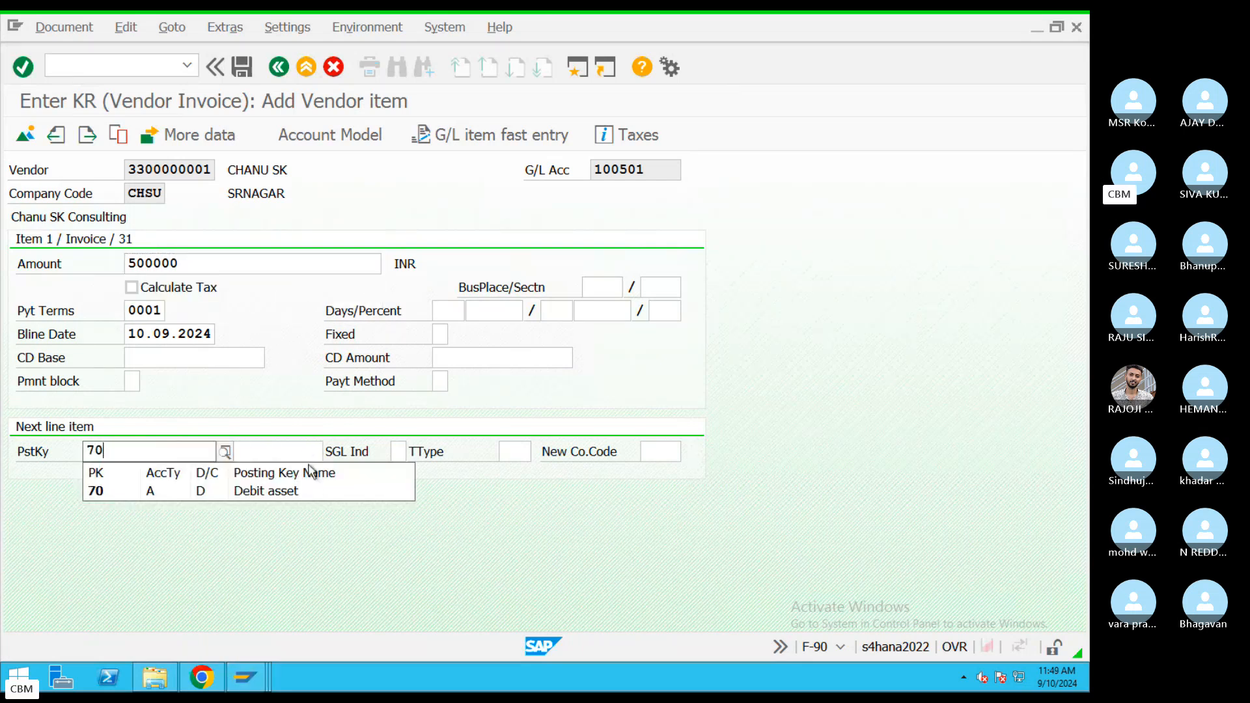
left_click(307, 488)
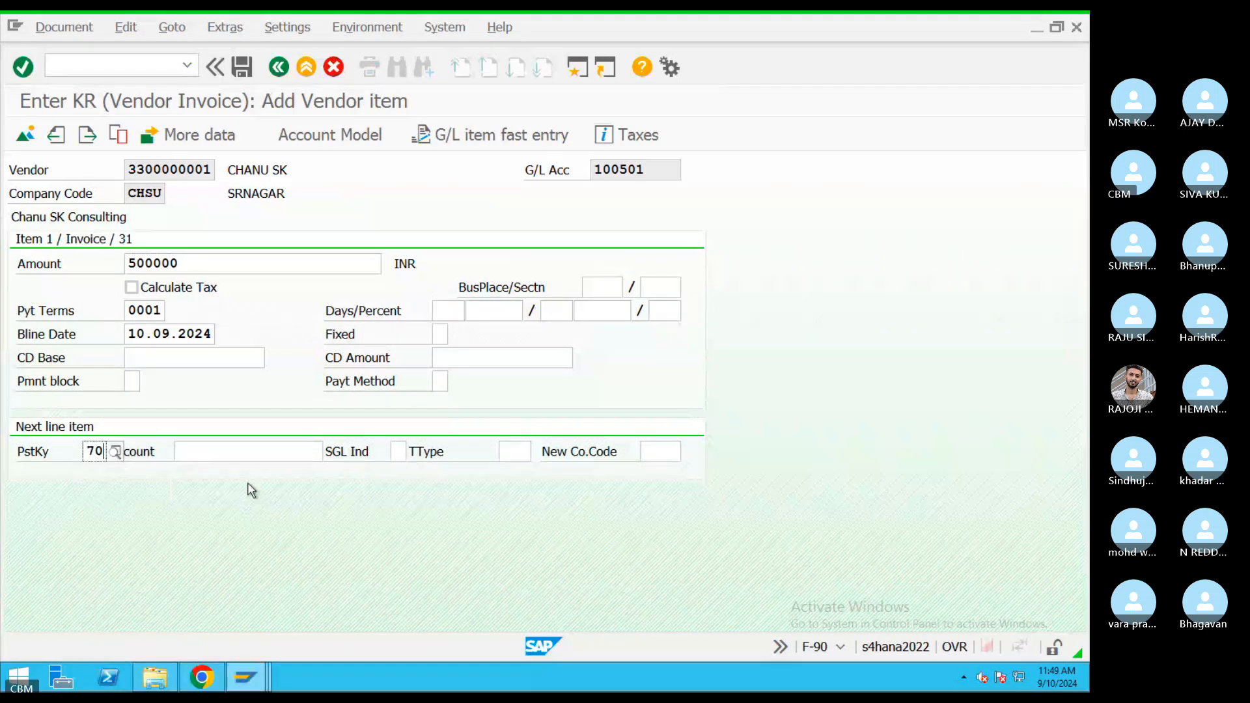
Look up the CHSU assets and assign asset 3001, subnumber 3 (Furntiture & Fixture7), to the next line item
left_click(323, 452)
left_click(331, 453)
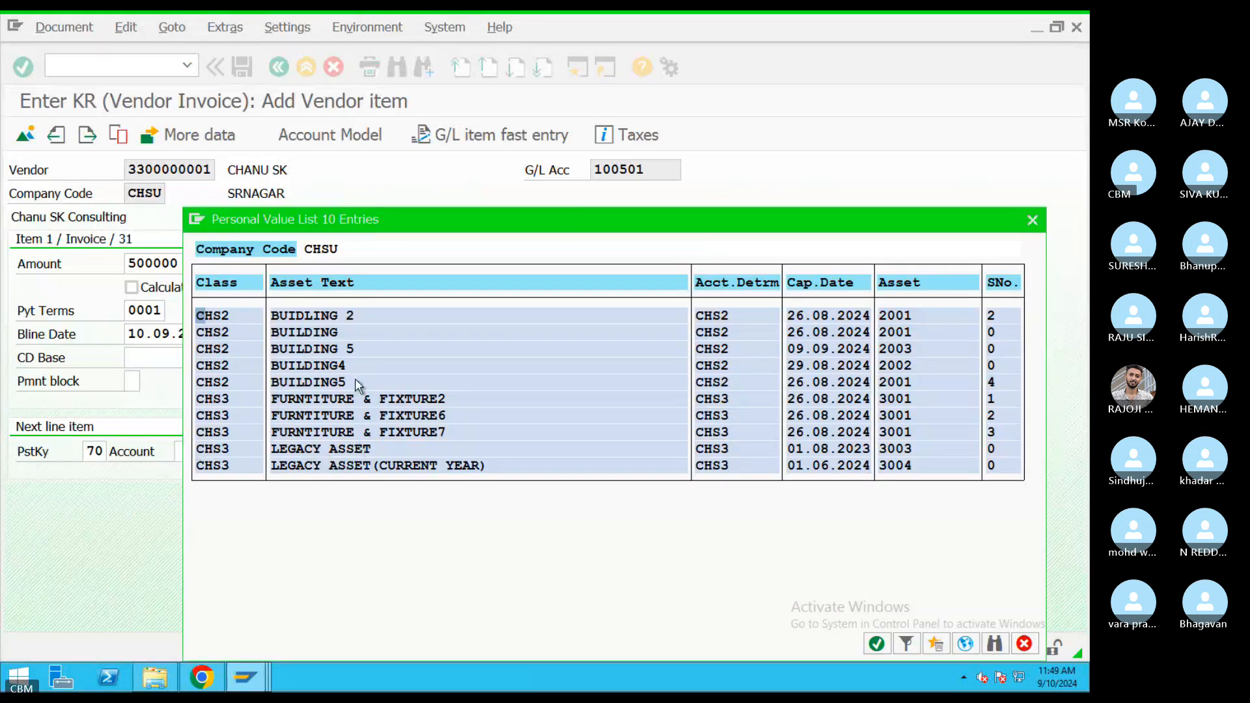
left_click(442, 417)
left_click(520, 426)
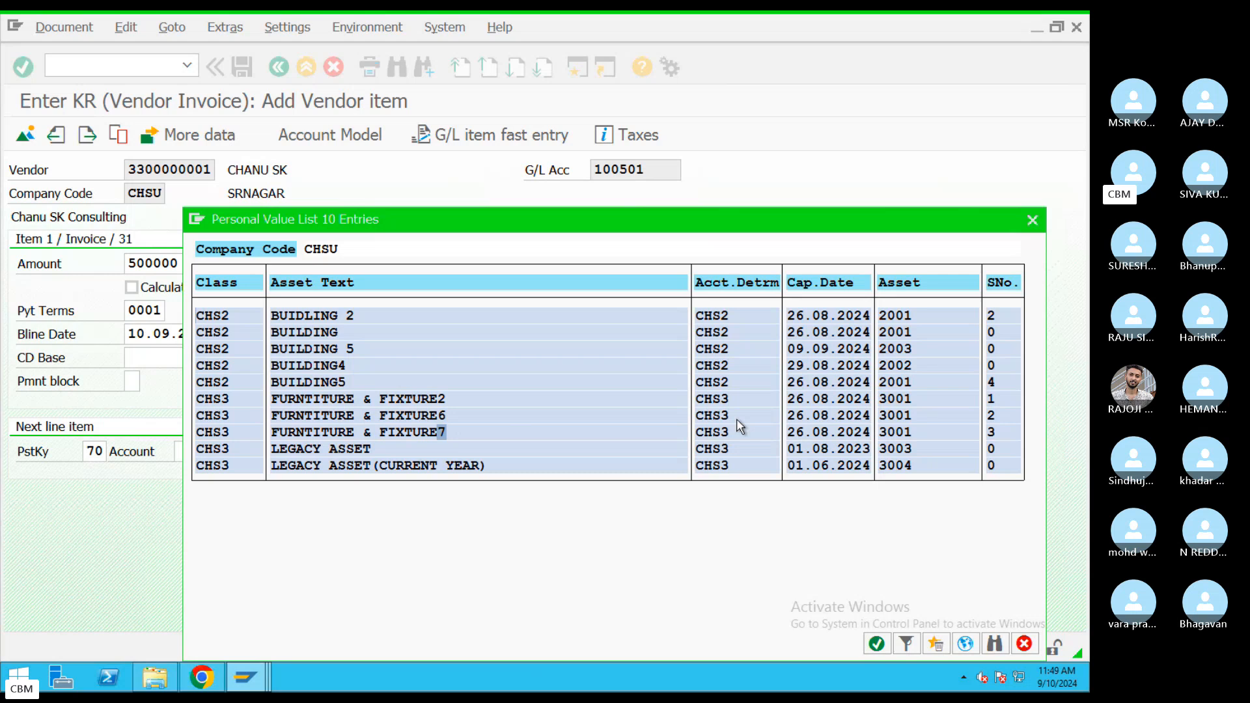
left_click(993, 417)
left_click(998, 427)
double_click(996, 433)
key("Return")
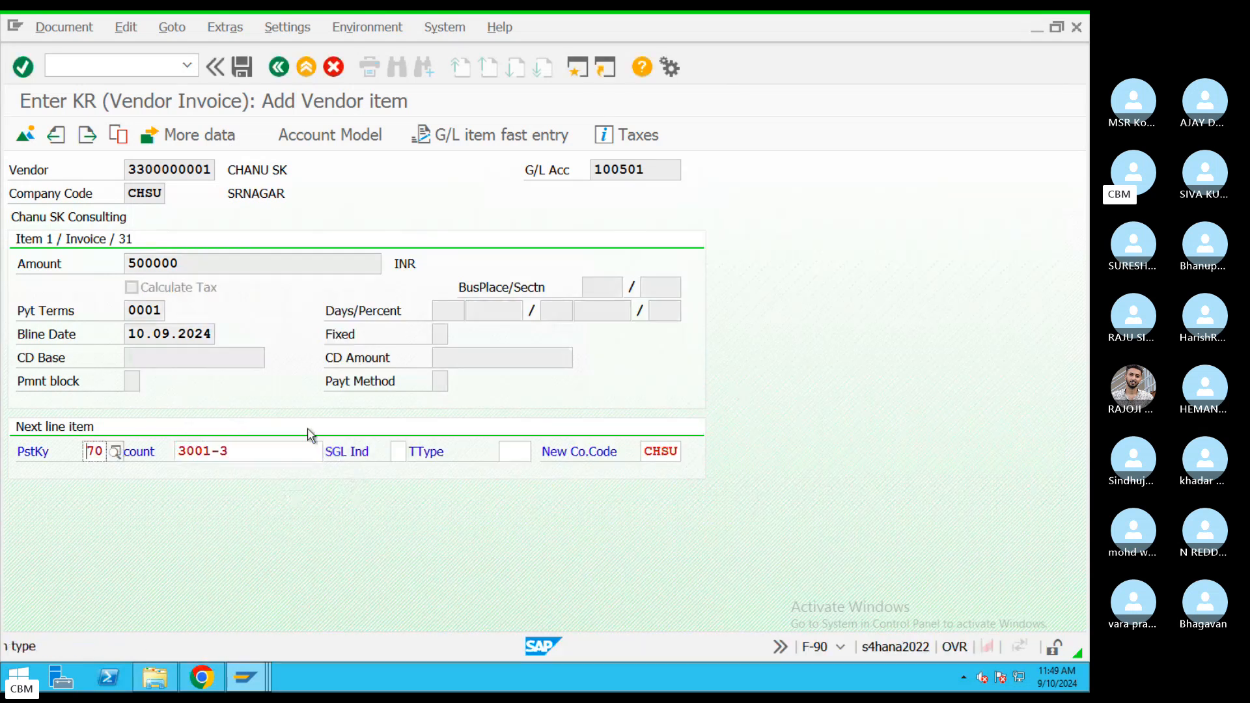
Set the transaction type to 100 (External asset acquisition) and enter * as the asset item's amount
left_click(521, 451)
left_click(539, 451)
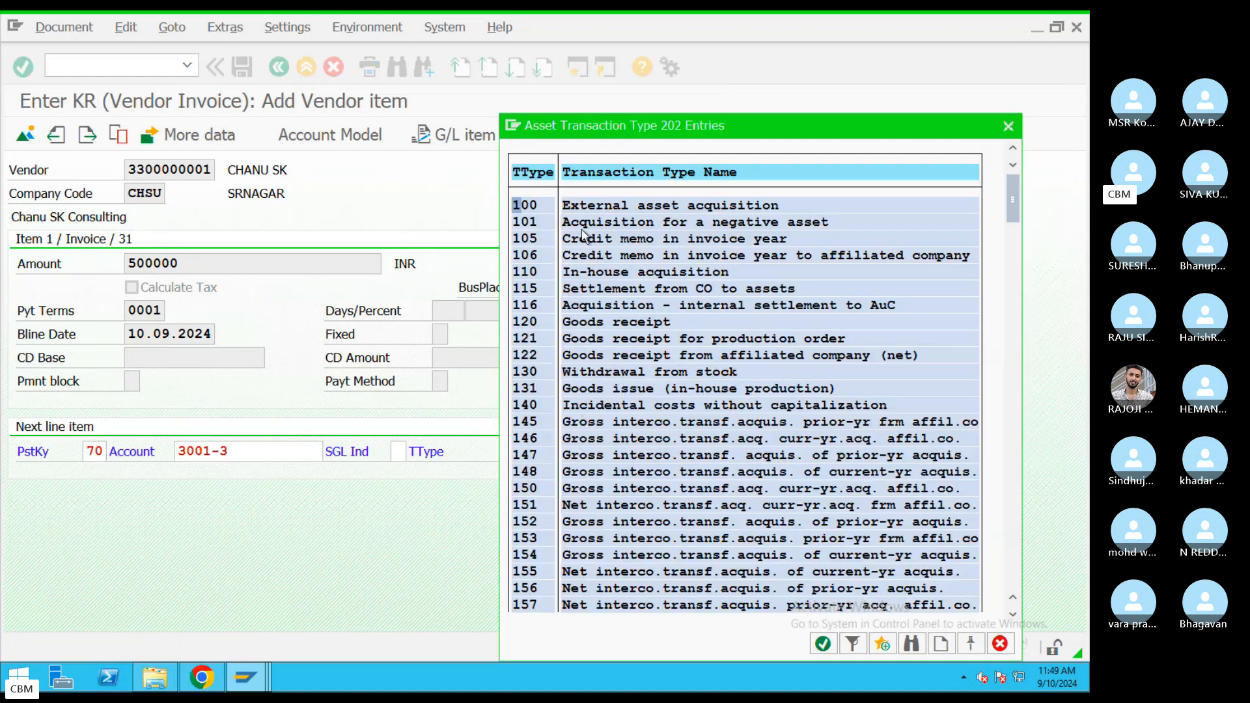
double_click(565, 196)
key("Return")
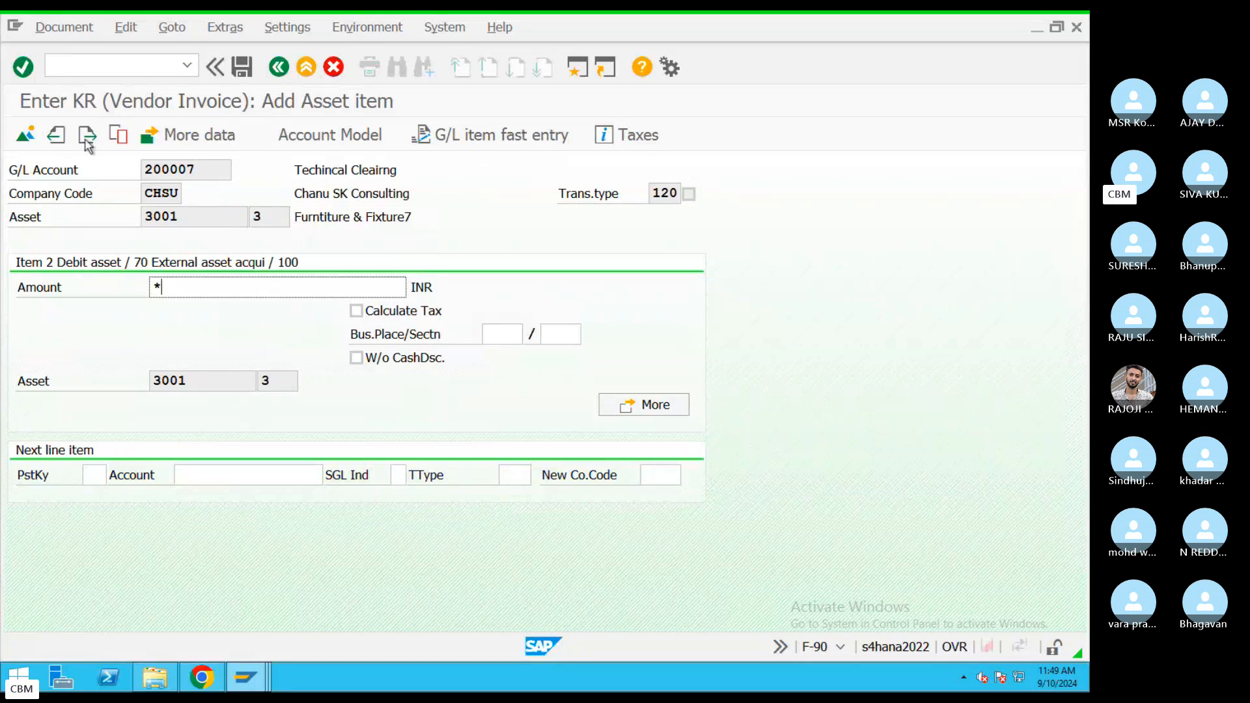
Simulate the vendor invoice to review its vendor and asset line items, and post the document
left_click(63, 27)
left_click(84, 117)
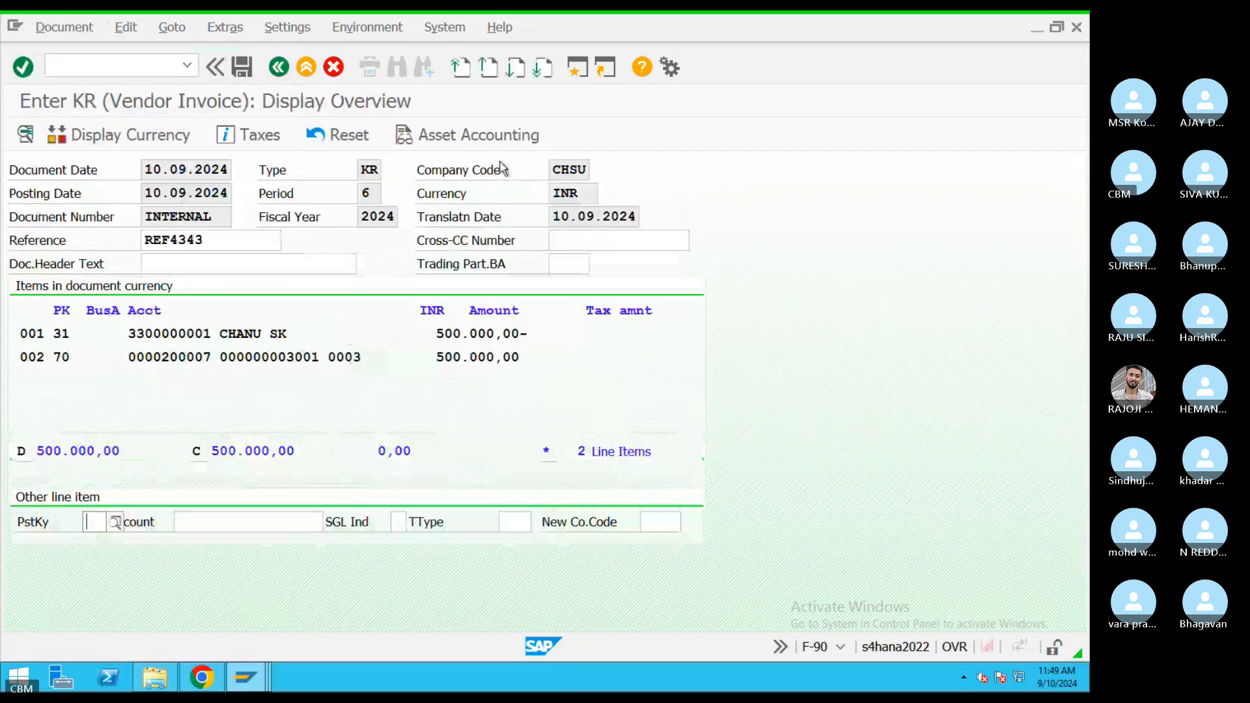
left_click_drag(428, 338, 527, 340)
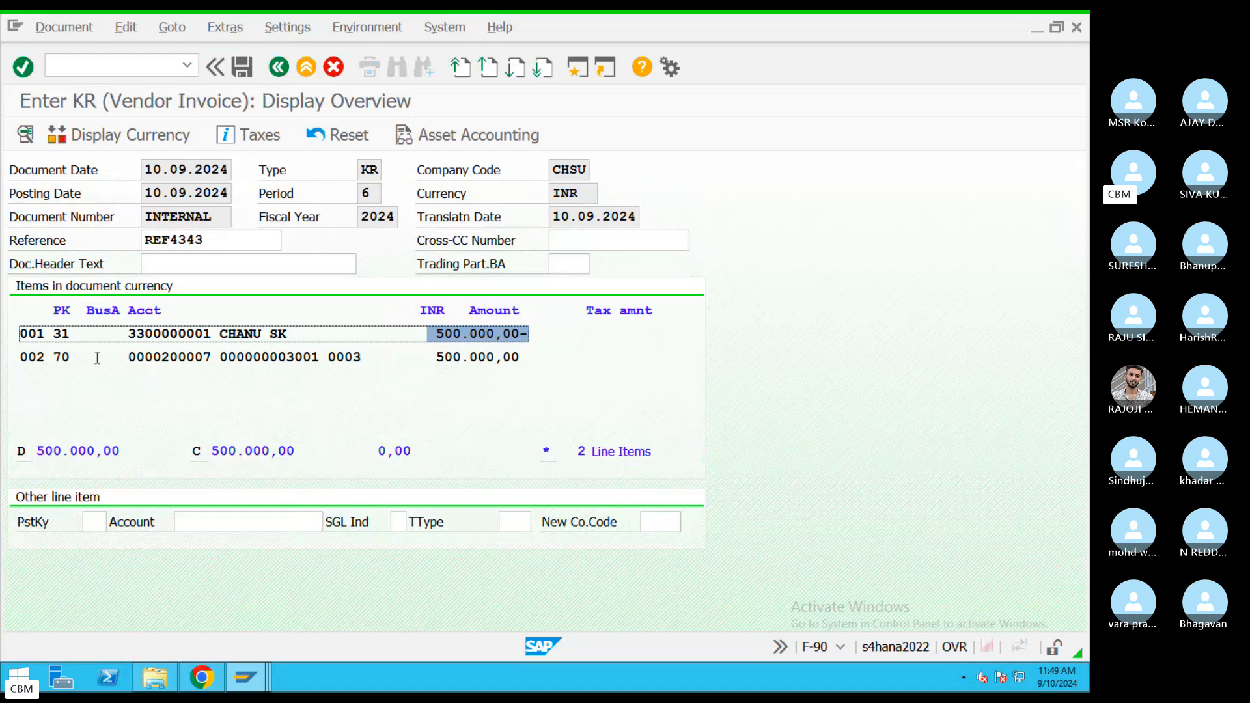
left_click_drag(40, 358, 460, 358)
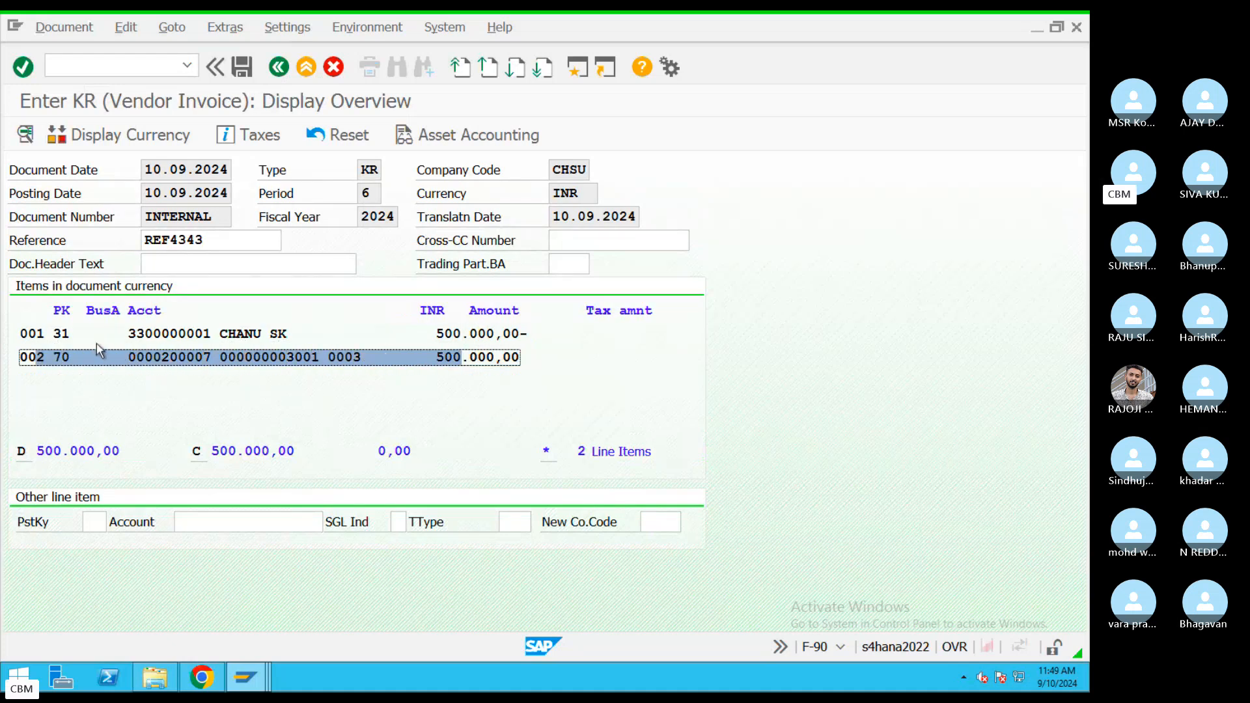
left_click(76, 333)
left_click(243, 67)
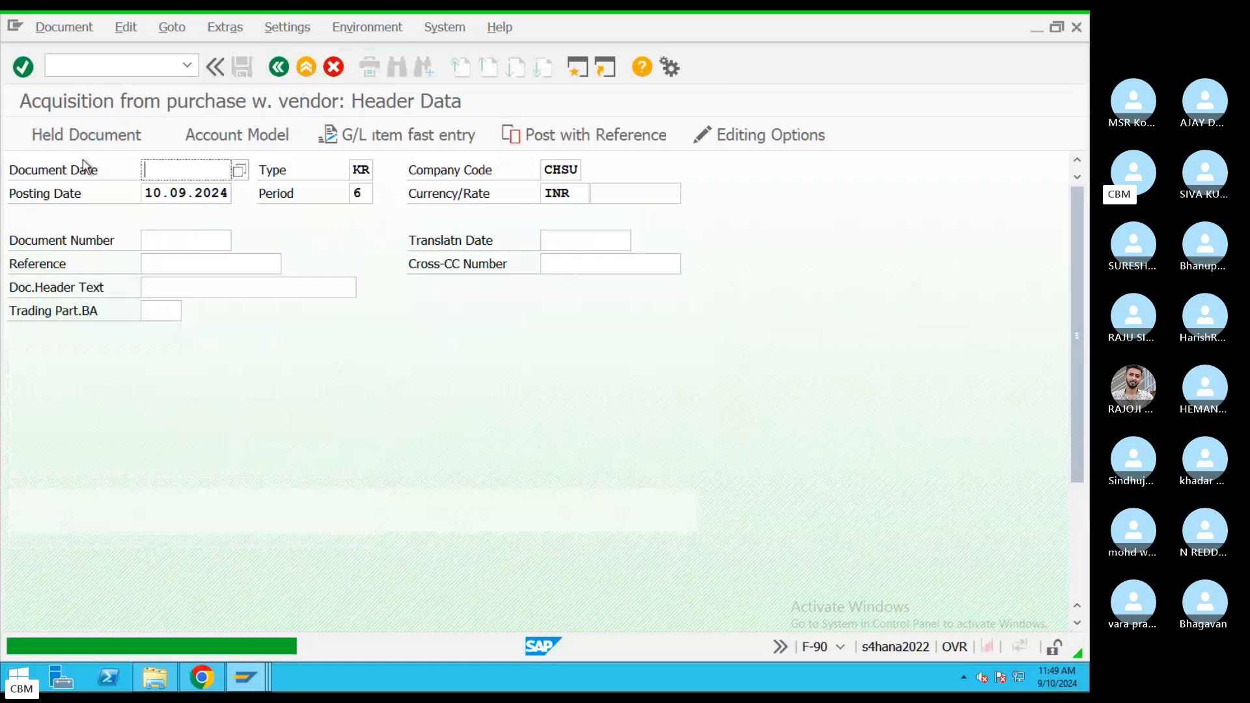
Fill the next acquisition's header with document date 10.09.2024, copied from the posting date, and reference "reff"
left_click_drag(148, 193, 229, 193)
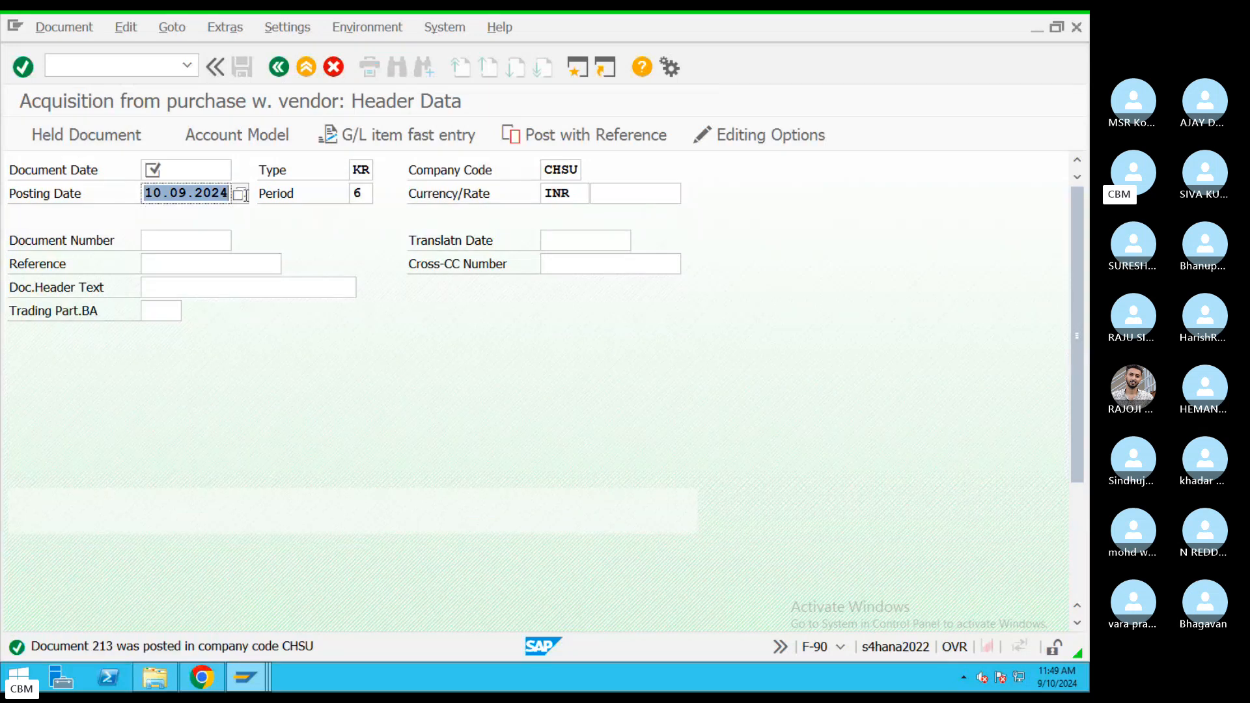
key("ctrl+c")
left_click(174, 169)
key("ctrl+v")
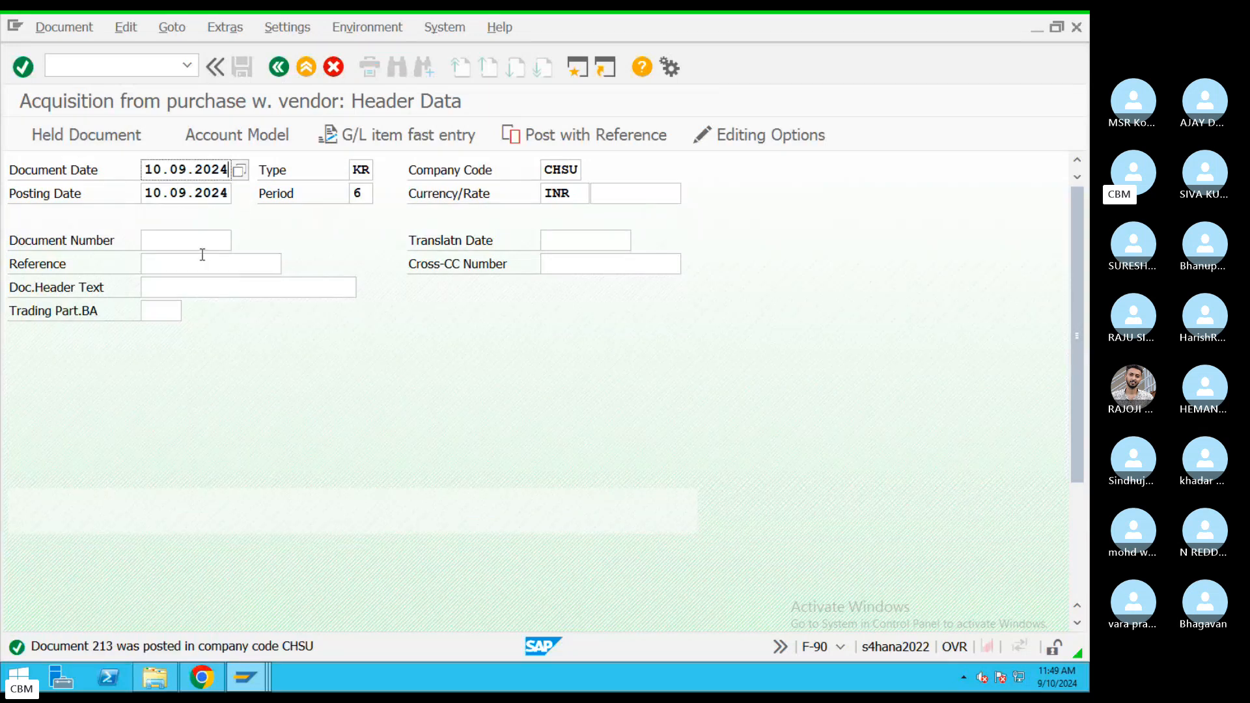
left_click(203, 255)
type("reff")
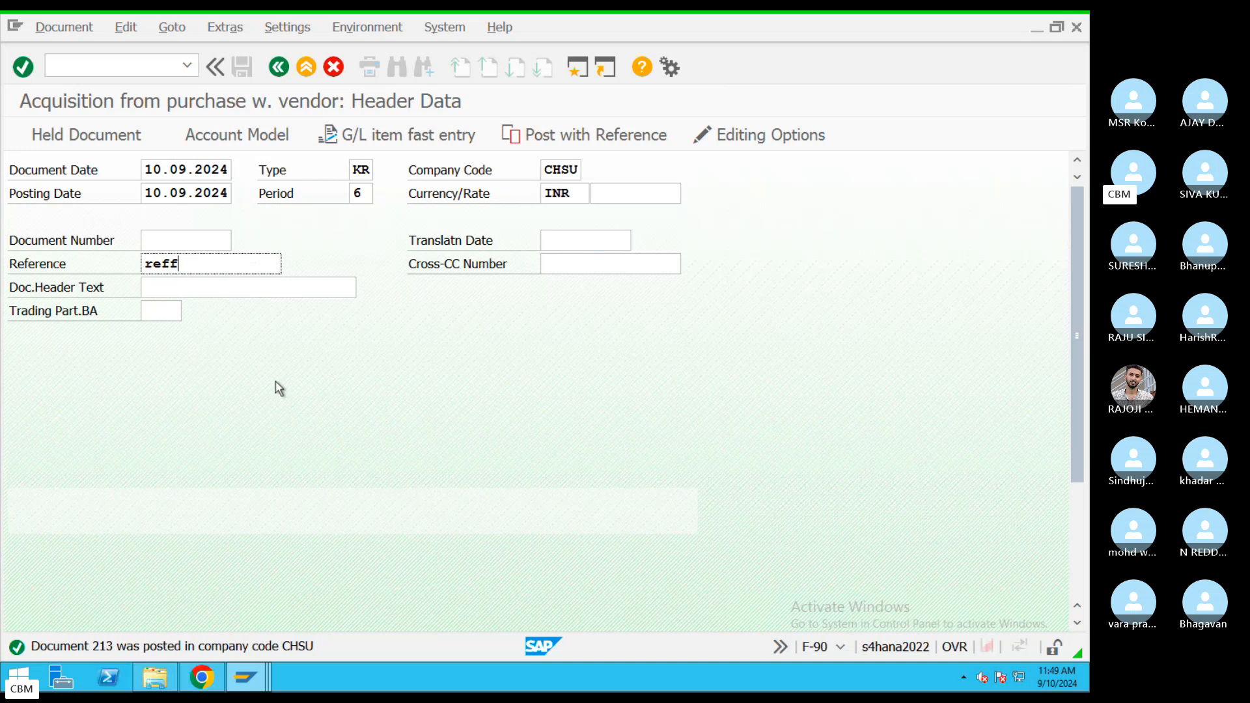
Look up the CHSU suppliers, select the first one for the second acquisition, and proceed to its vendor item
scroll(275, 384, "down", 5)
left_click(325, 602)
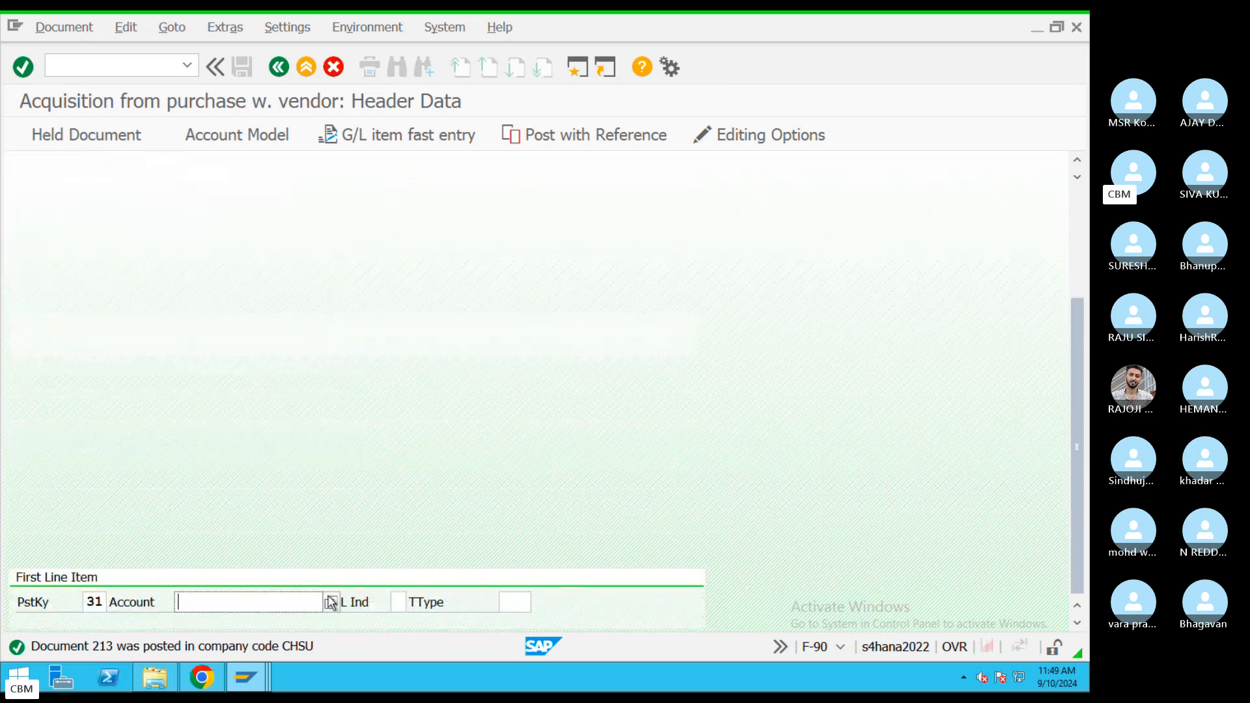
left_click(331, 602)
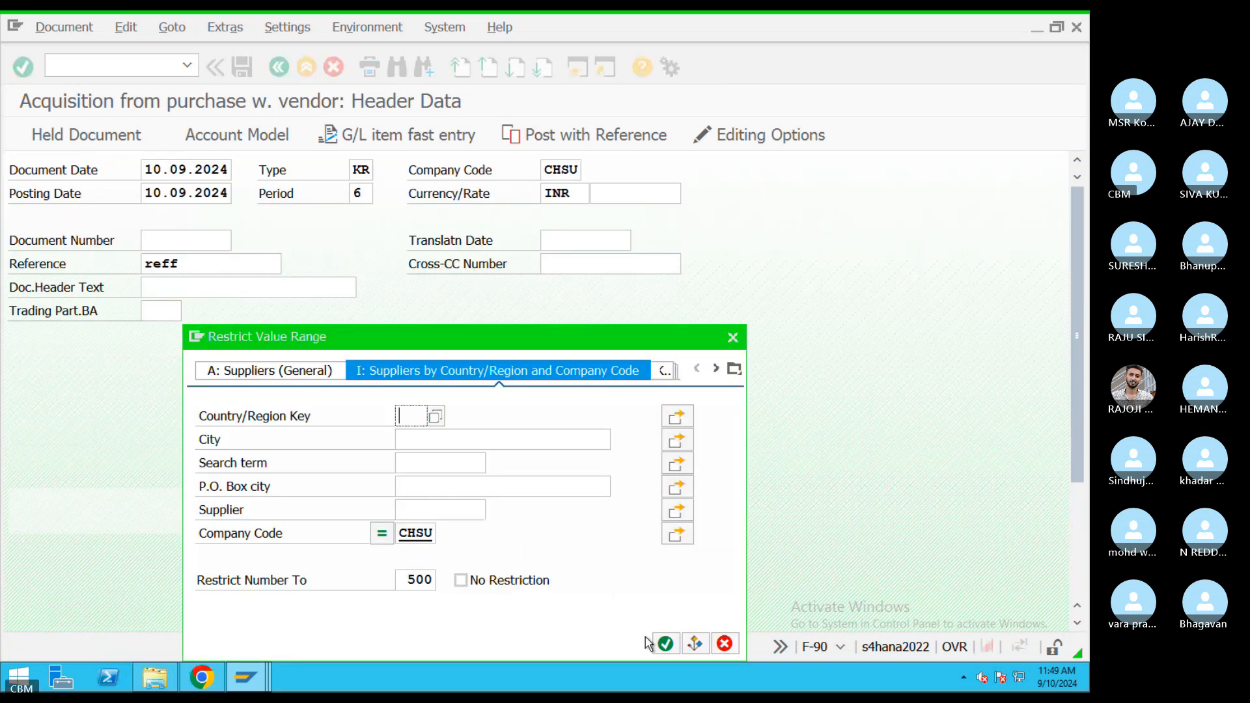
left_click(665, 643)
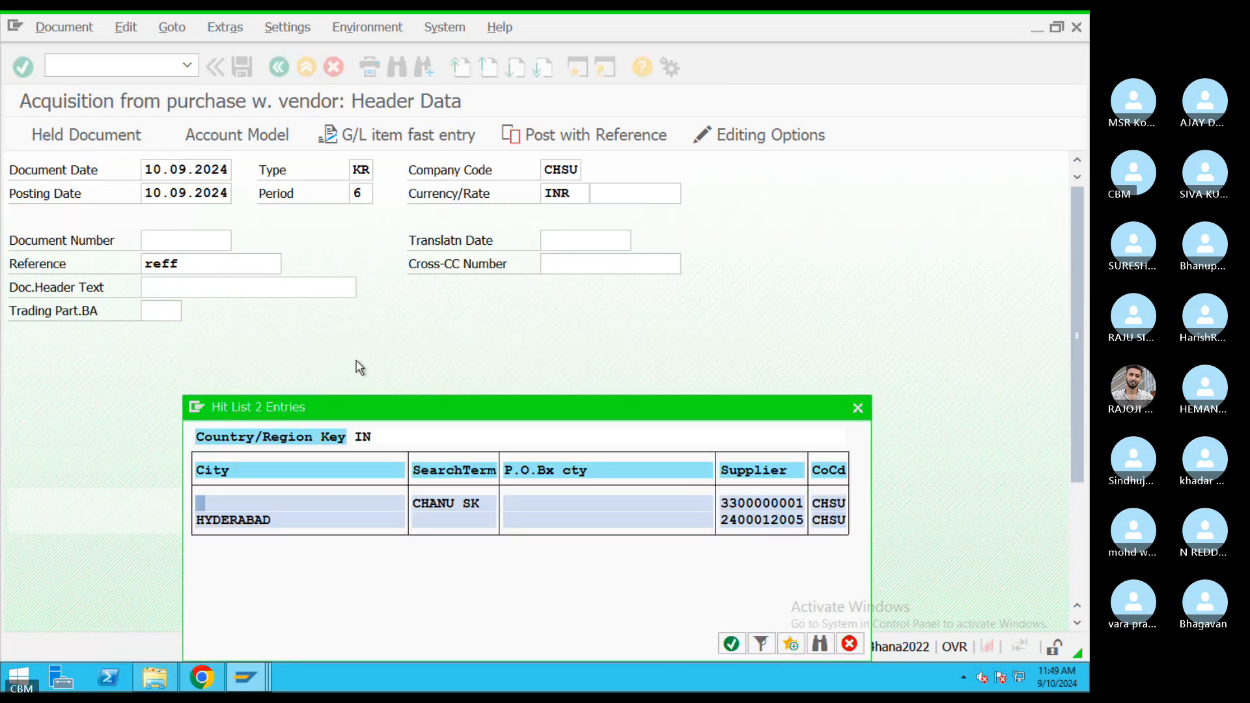
double_click(445, 506)
scroll(295, 353, "up", 5)
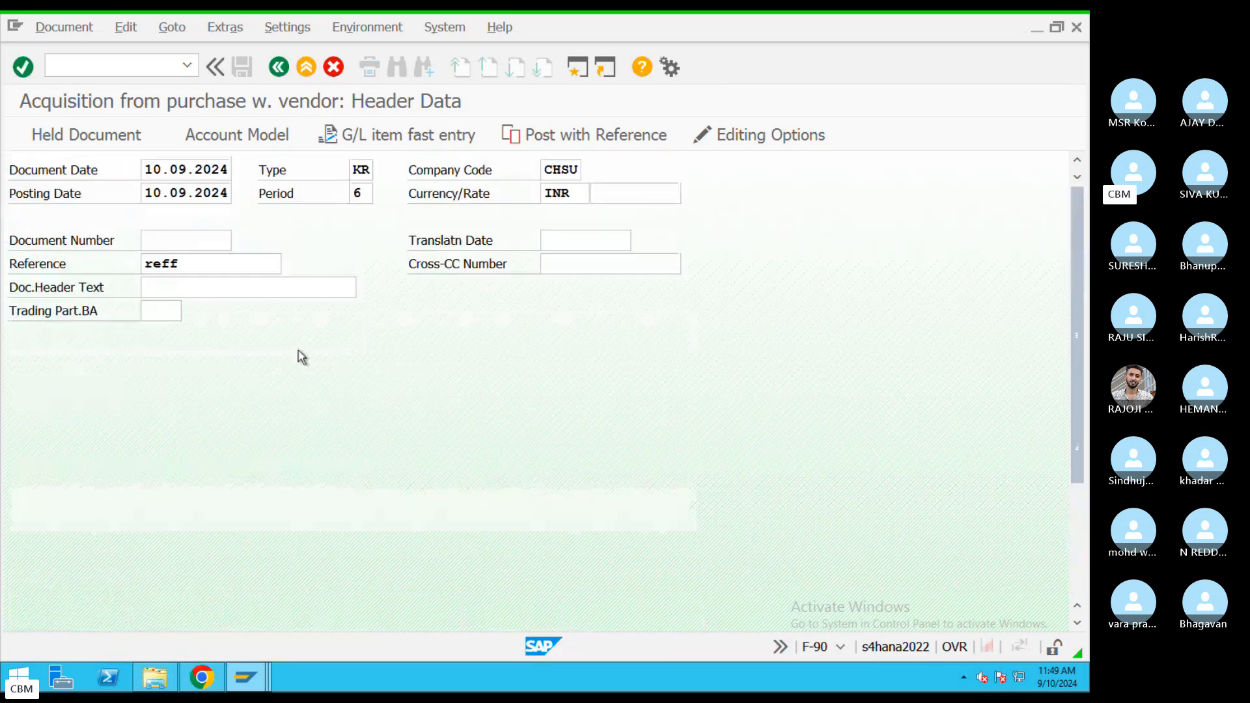
key("Return")
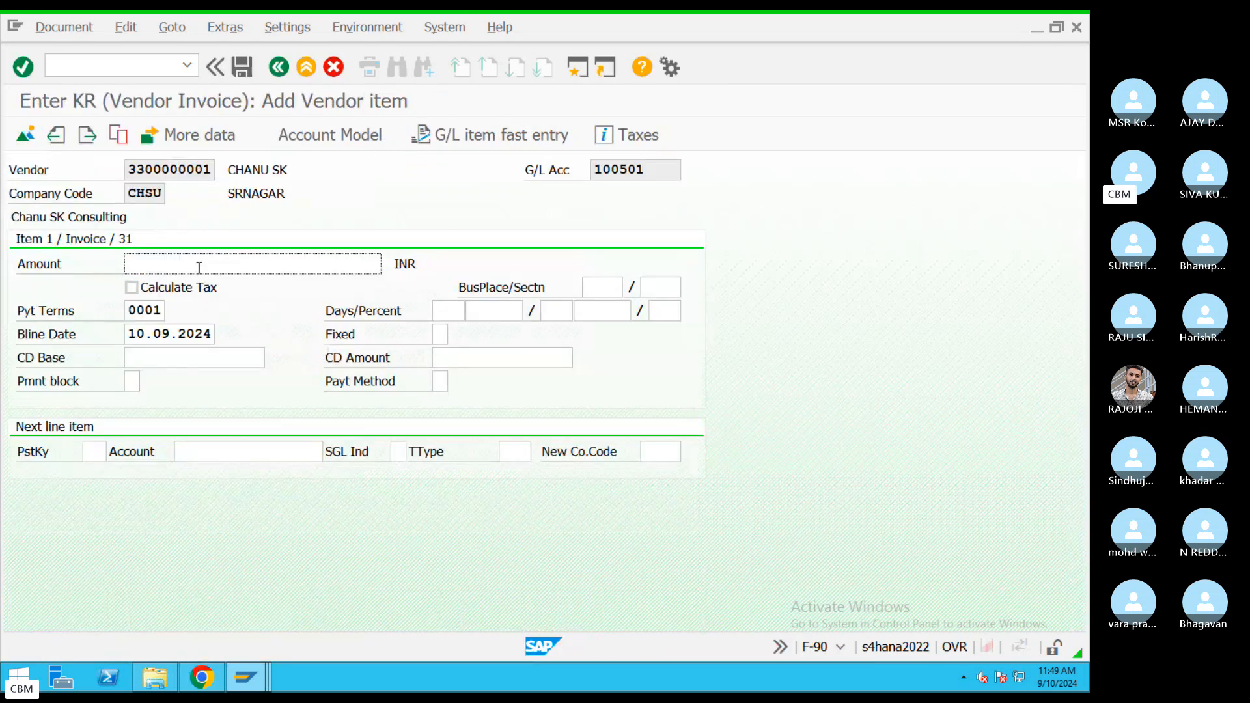
Set the vendor item's amount to 500000 and the next line item's posting key to 70
type("500000")
left_click(97, 457)
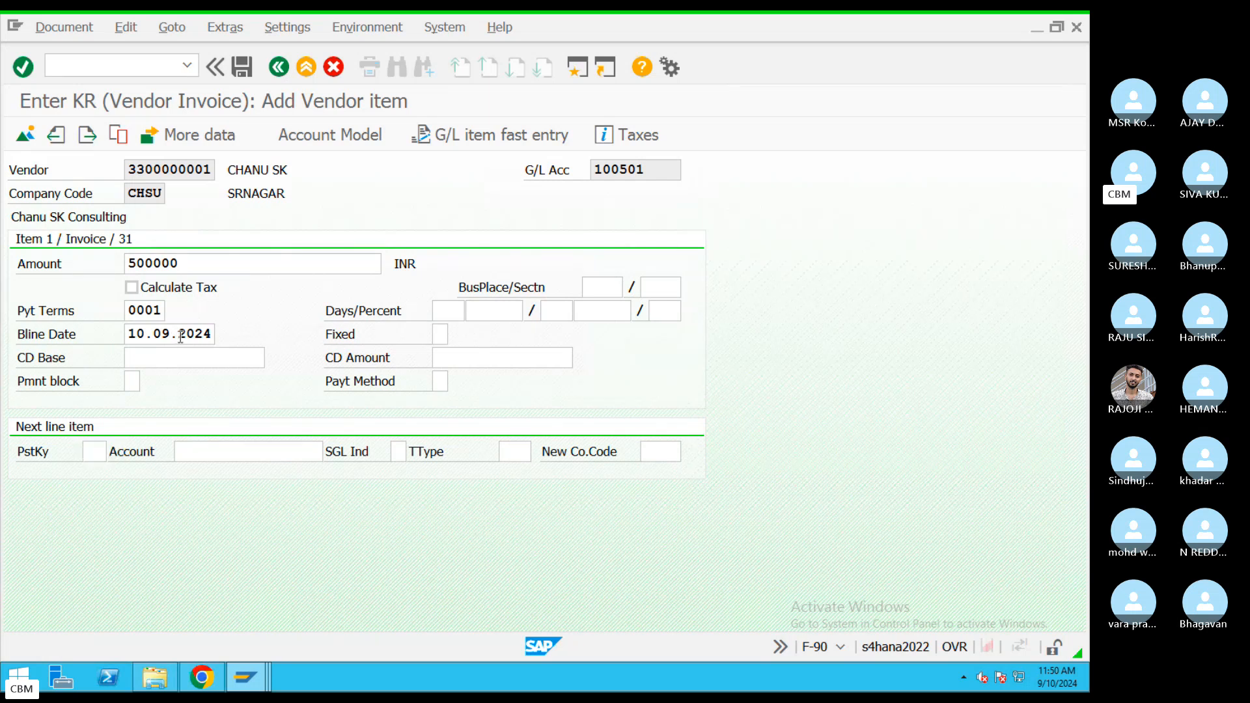
type("70")
key("Return")
Pick asset 2001-2 for the next line item, assign transaction type 100, and proceed to its asset item
left_click(330, 453)
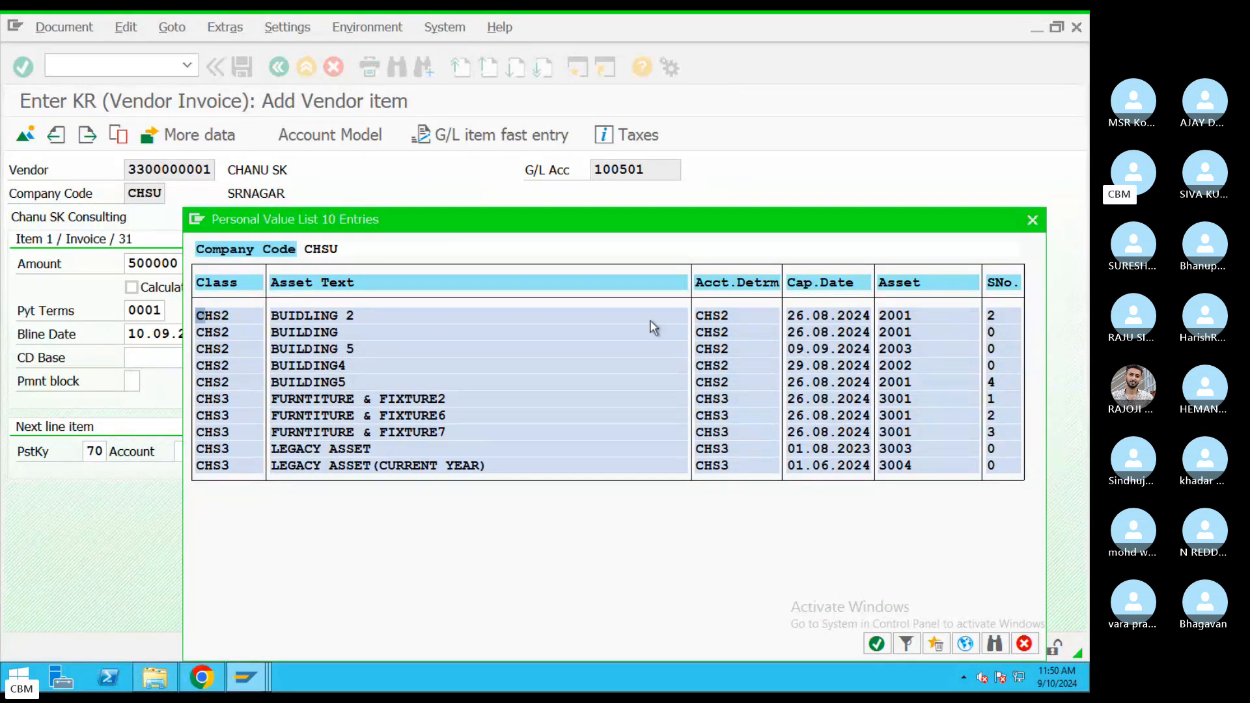
left_click(1000, 322)
double_click(992, 324)
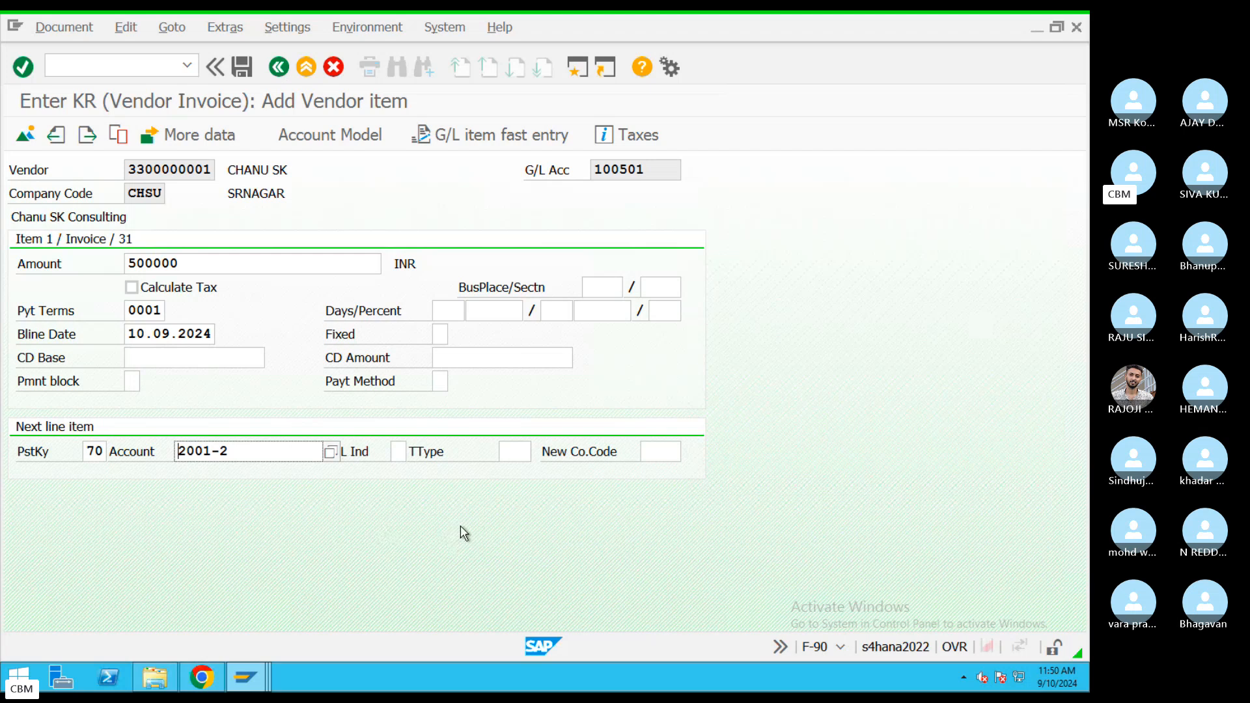
left_click(523, 453)
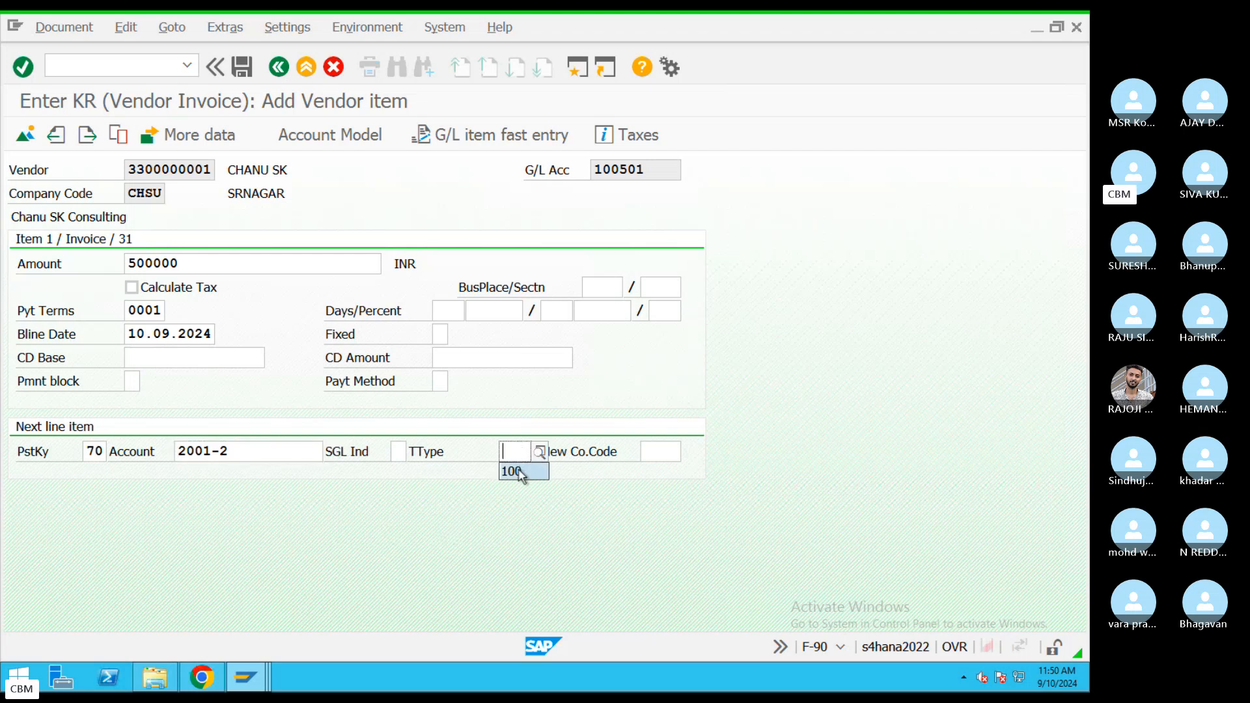
left_click(518, 470)
key("Return")
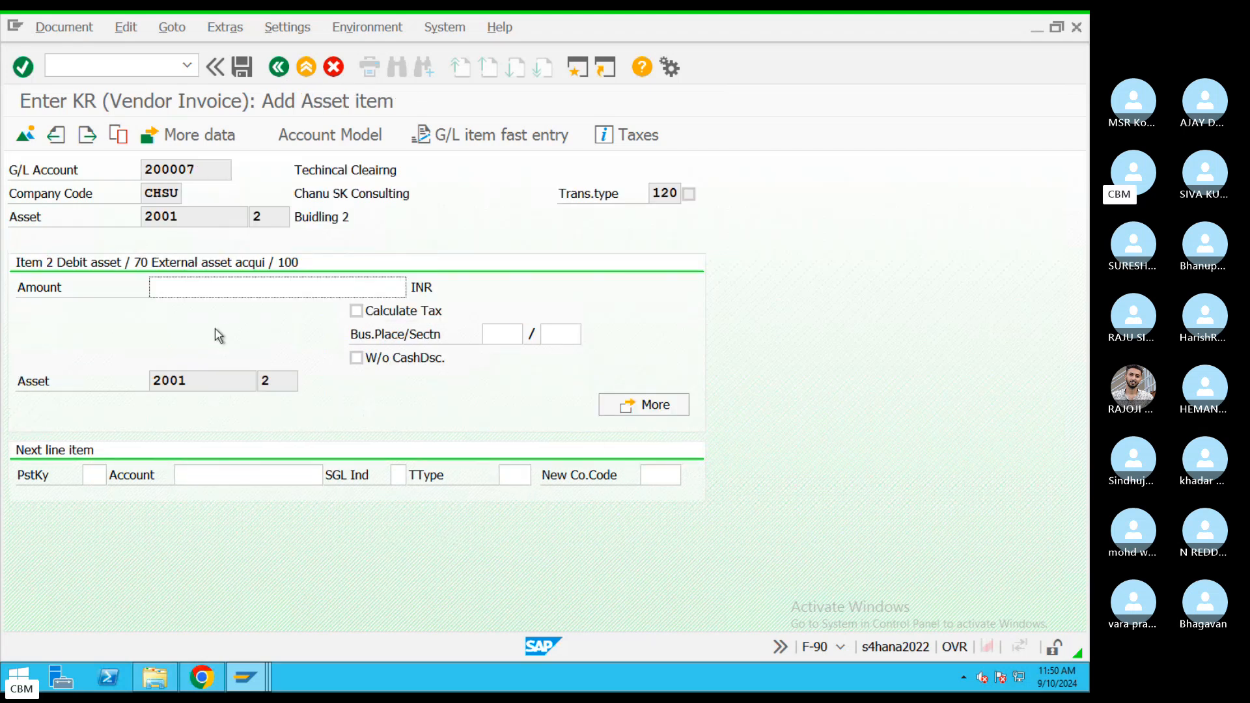
Set the amount for asset 2001-2 to 250000 and the following line item's posting key to 70
type("250000")
left_click(97, 476)
type("70")
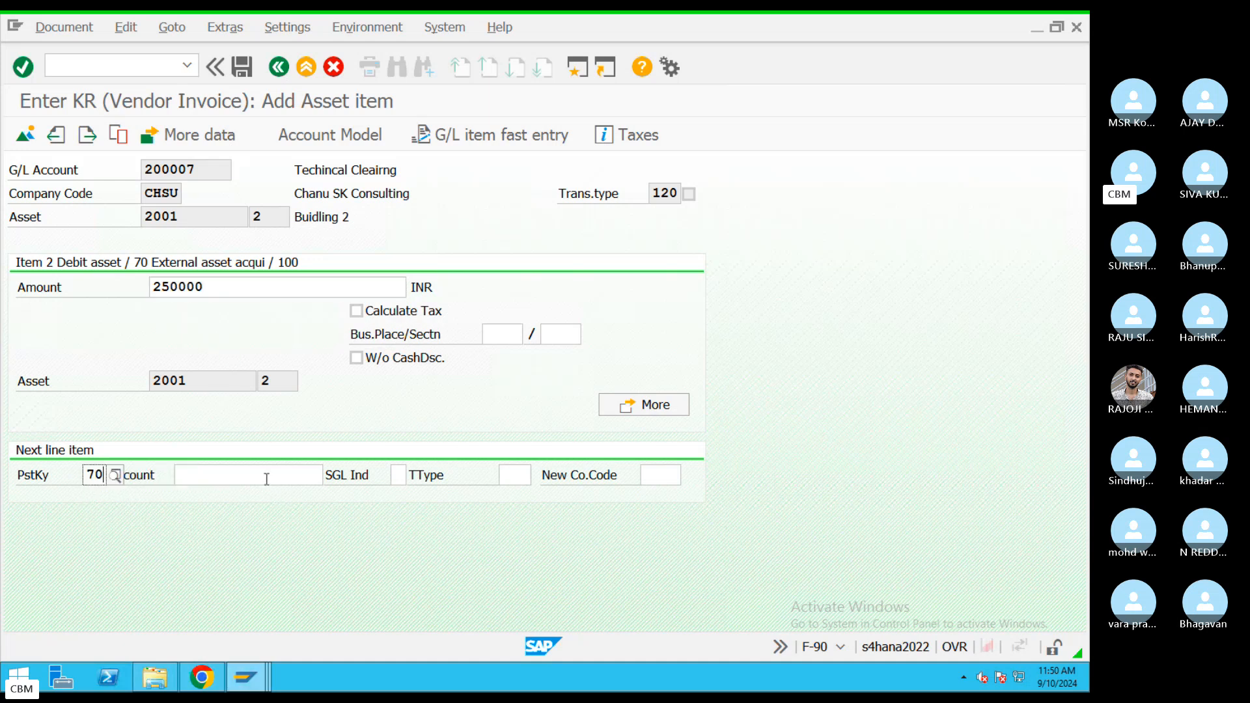
Pick asset 3001-2 for the second asset line with transaction type 100, and proceed to its item
left_click(268, 479)
left_click(330, 476)
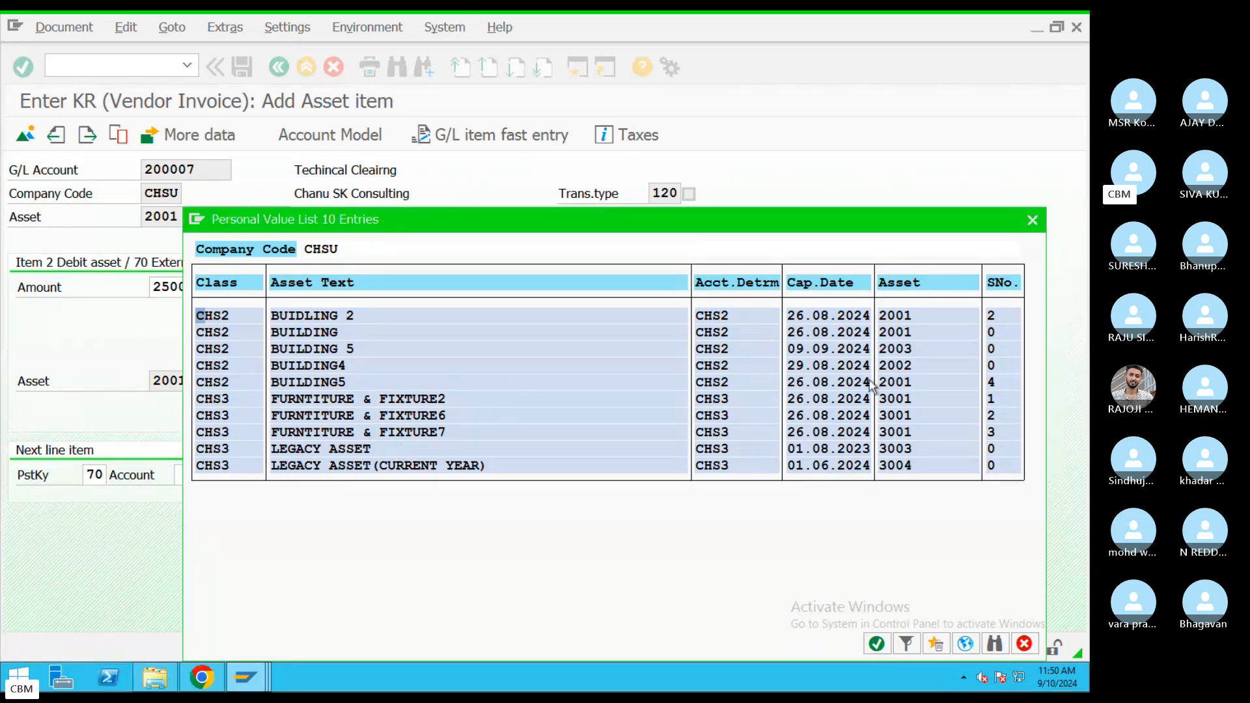
left_click(391, 398)
double_click(992, 416)
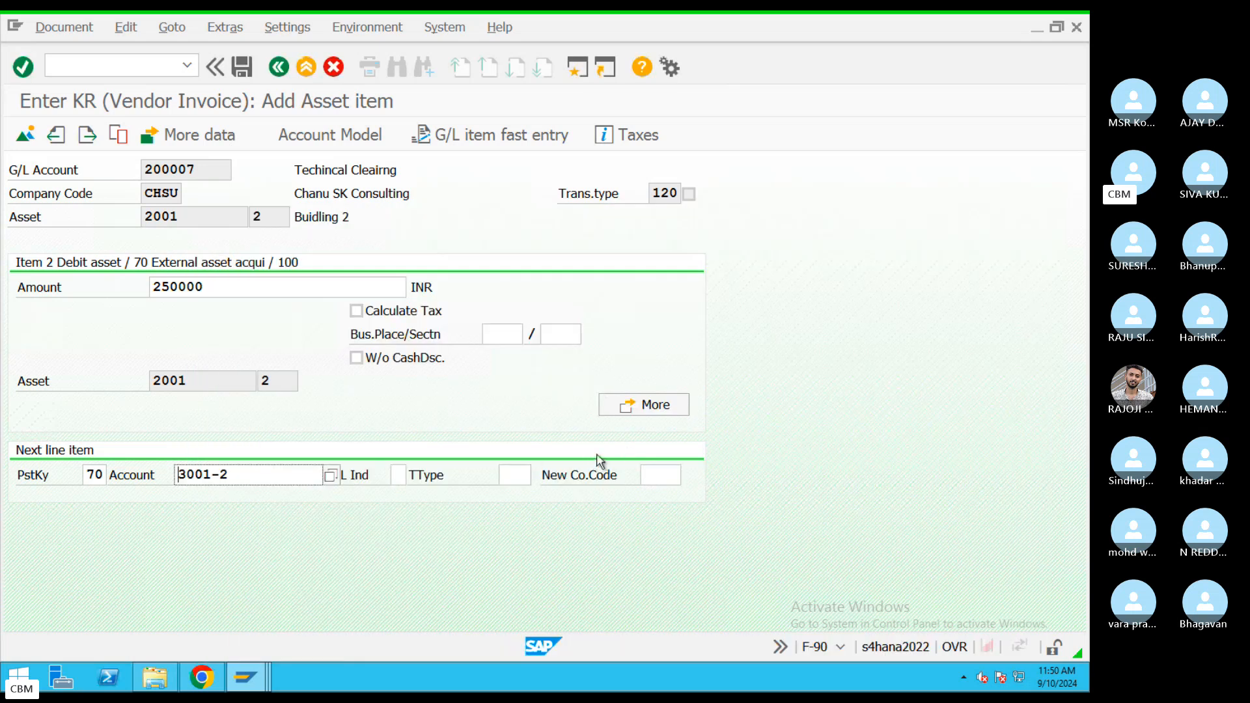
key("Return")
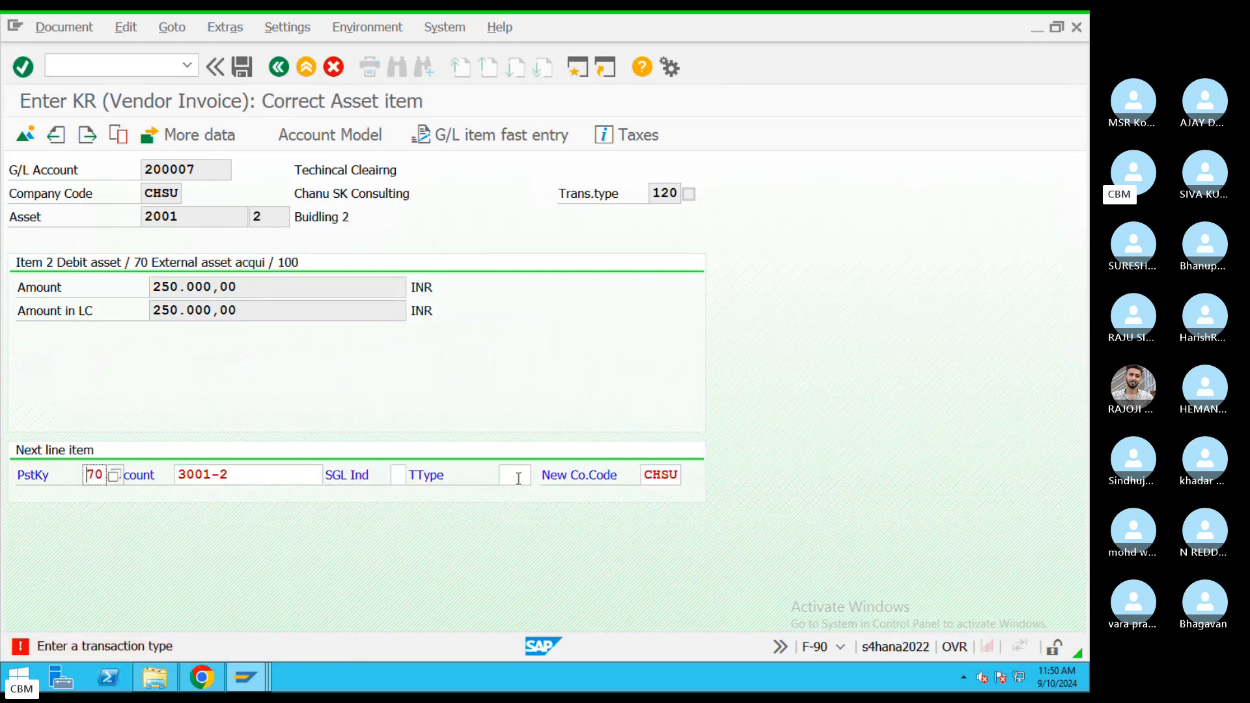
left_click(518, 478)
left_click(521, 495)
key("Return")
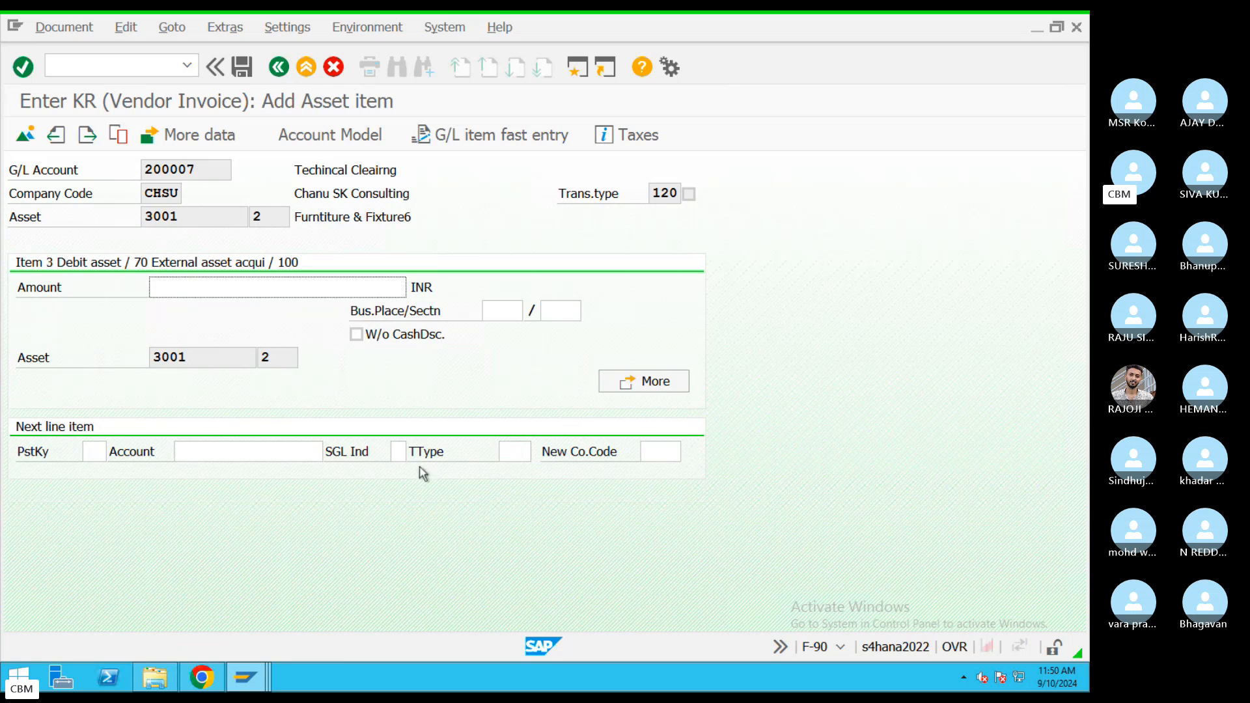
Set the amount for asset 3001-2 to 250000 and simulate the vendor invoice
type("25")
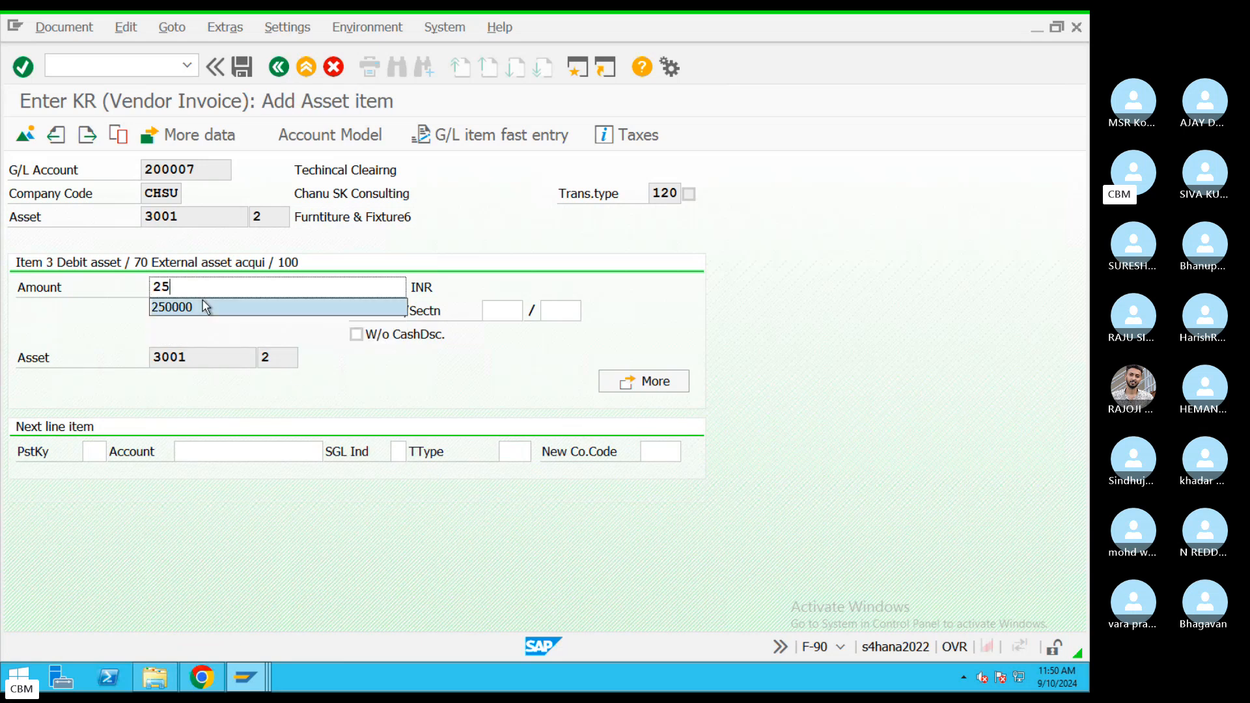
left_click(206, 308)
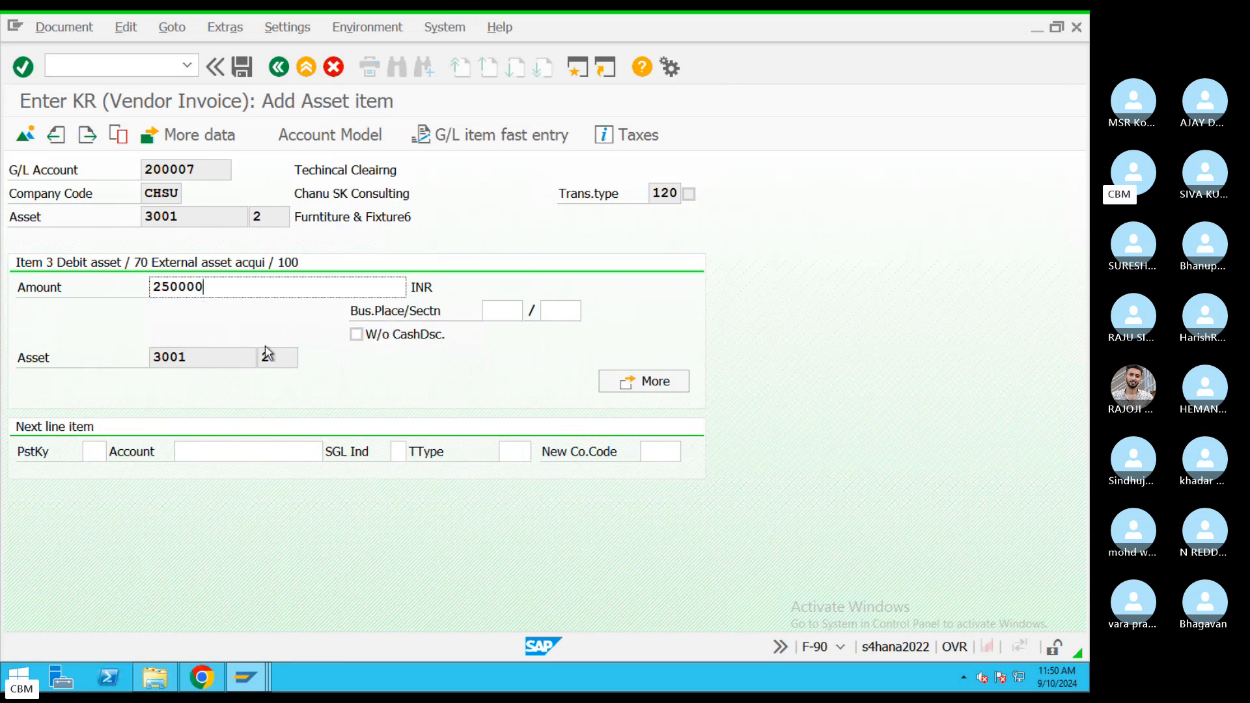
left_click(162, 287)
left_click(72, 29)
left_click(65, 120)
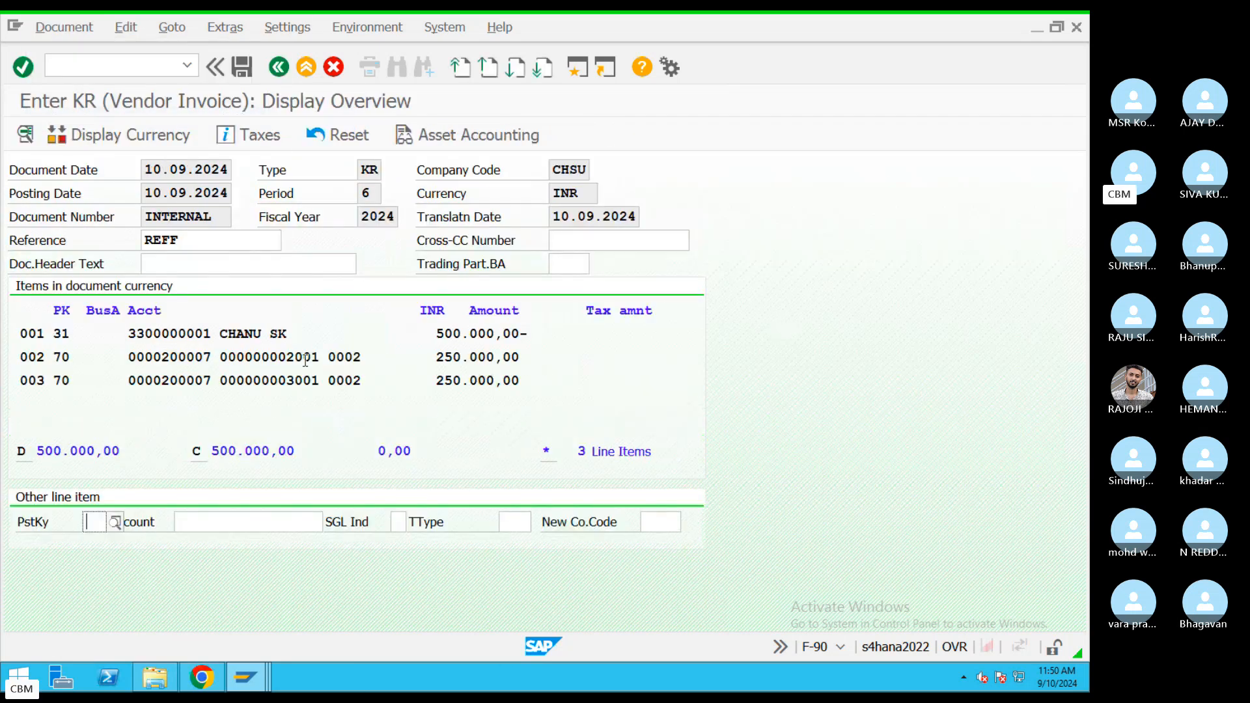
Review the simulated vendor line and the lines for assets 2001-2 and 3001-2, and post the document
left_click_drag(305, 360, 2, 363)
left_click_drag(383, 380, 2, 388)
left_click_drag(221, 334, 10, 344)
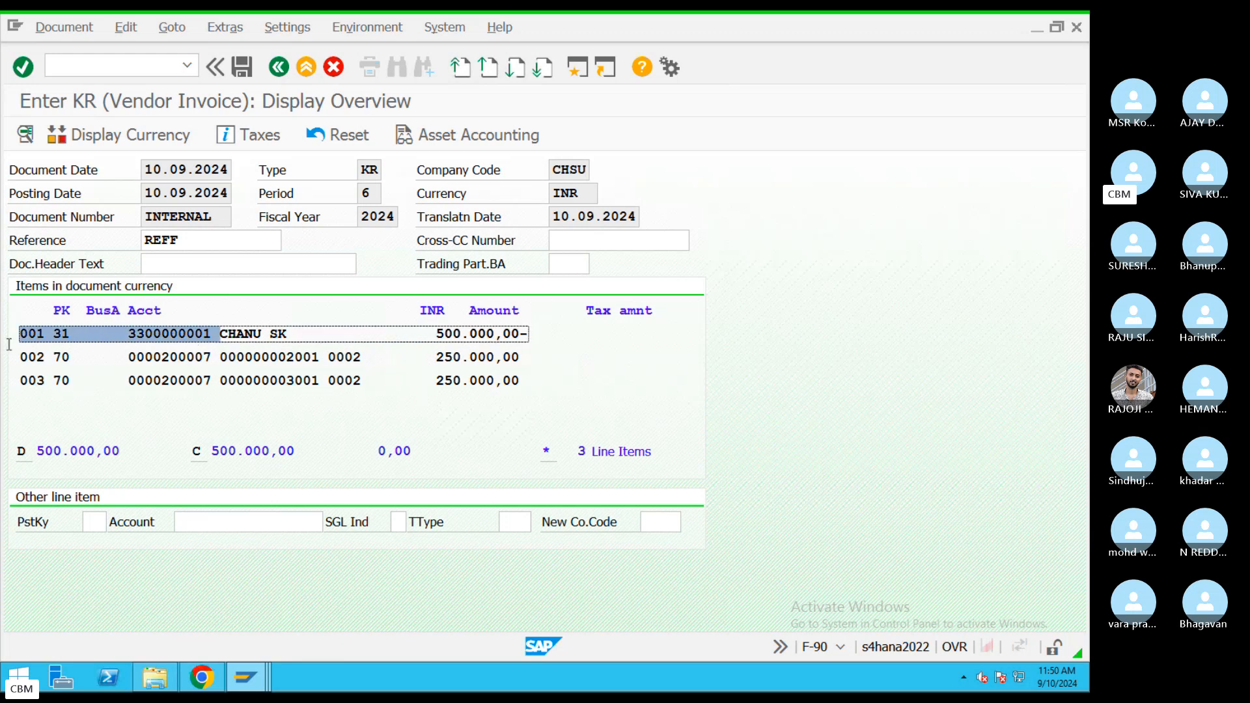
left_click(189, 357)
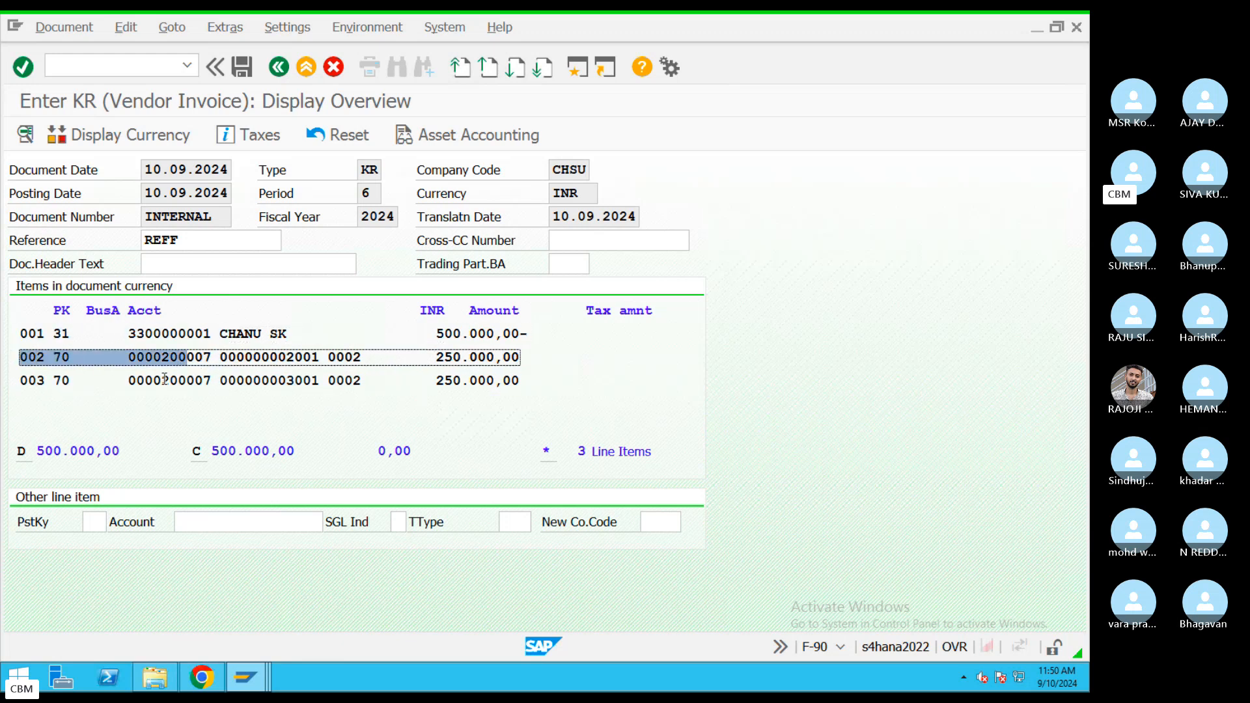
left_click_drag(204, 380, 59, 374)
left_click_drag(435, 357, 555, 362)
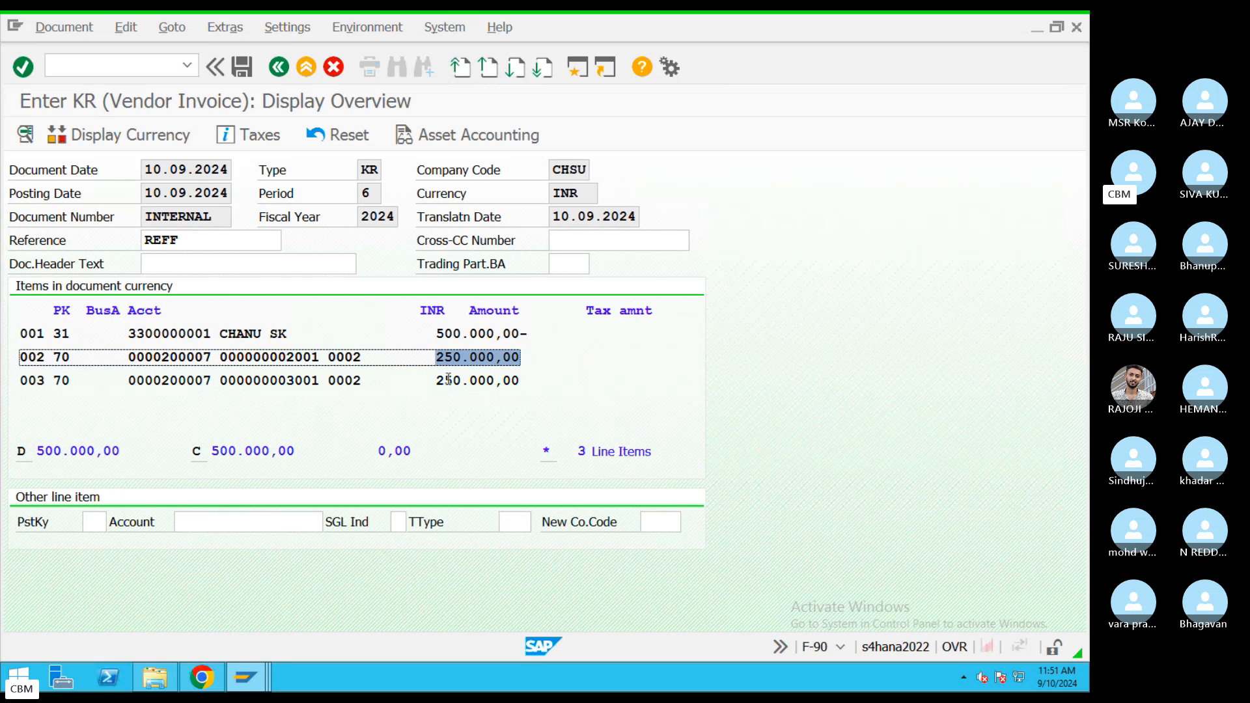
left_click_drag(429, 380, 553, 380)
left_click_drag(338, 332, 44, 333)
left_click(237, 69)
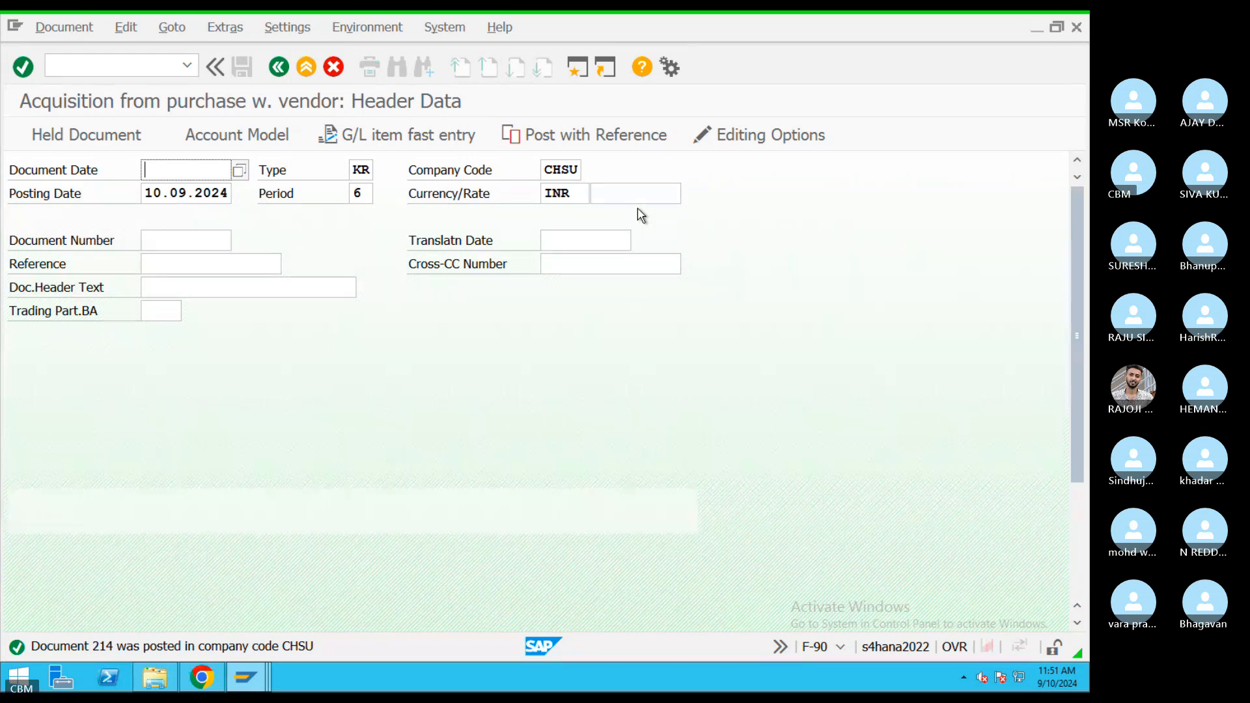
Switch to the asset T-code notes and highlight the transaction code for displaying asset values
key("ctrl+Left")
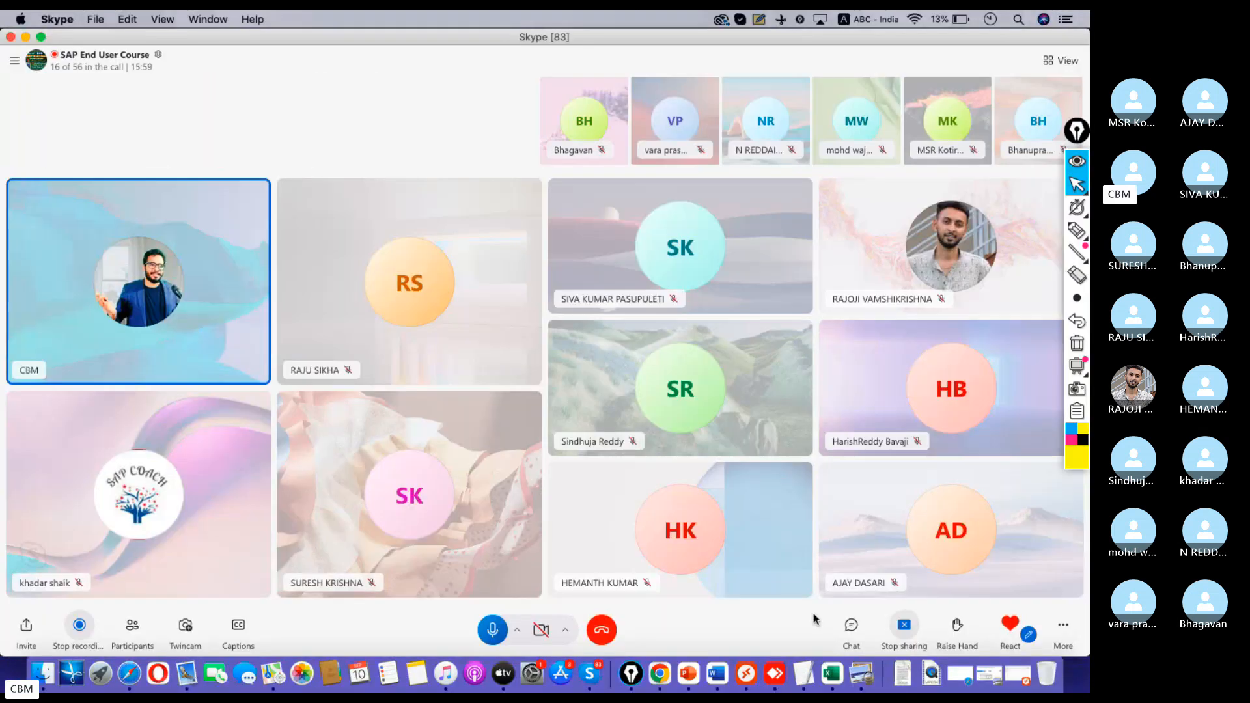
left_click(802, 673)
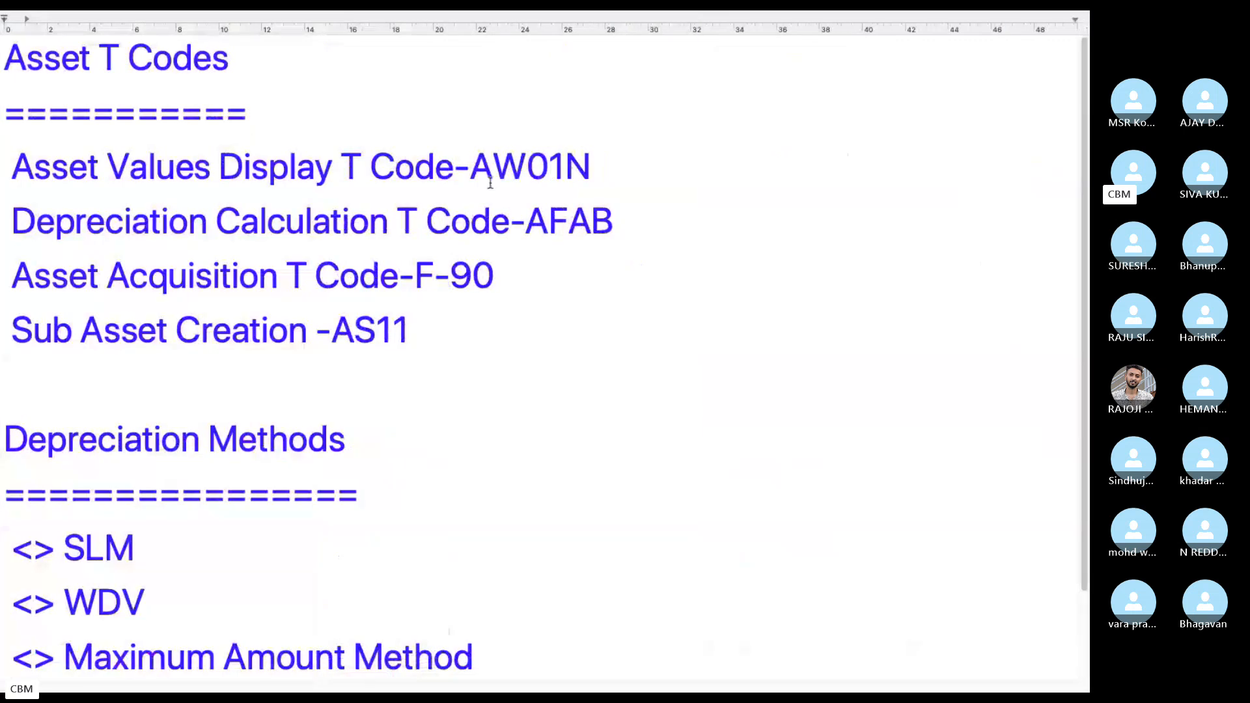
left_click_drag(602, 165, 3, 171)
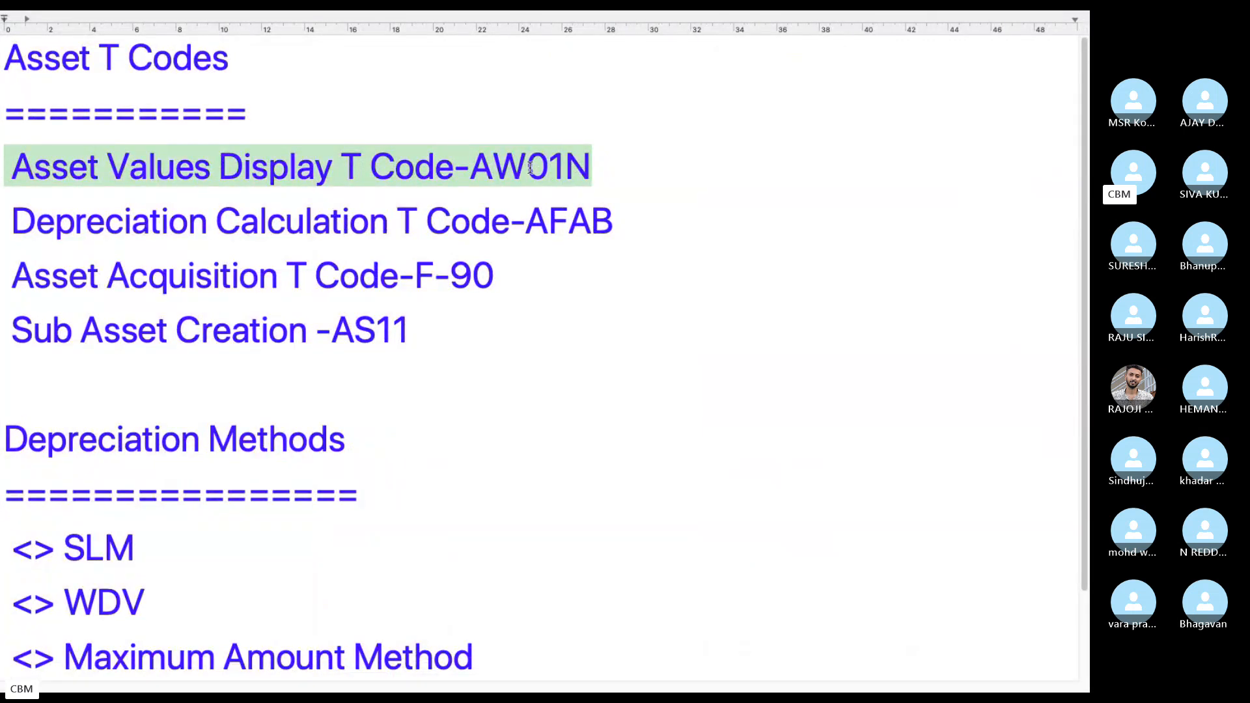
Return to the SAP remote desktop session, exit the acquisition entry, and start transaction AW01N
key("ctrl+Left")
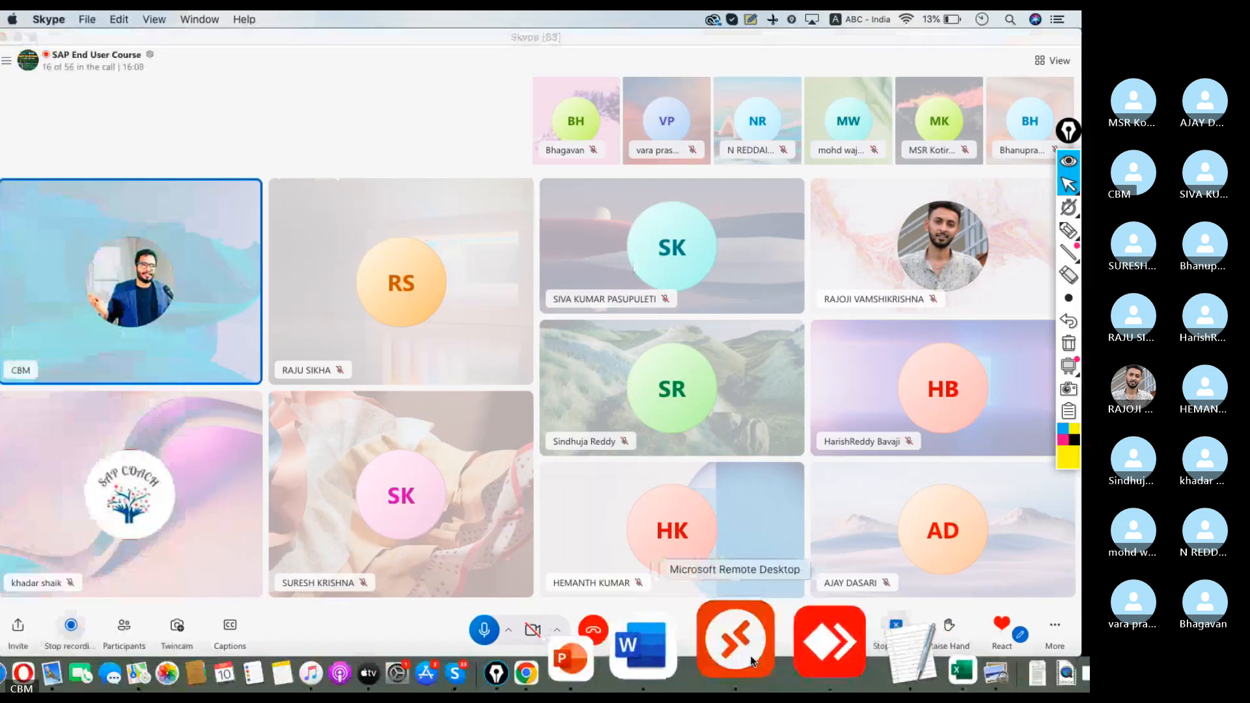
left_click(736, 641)
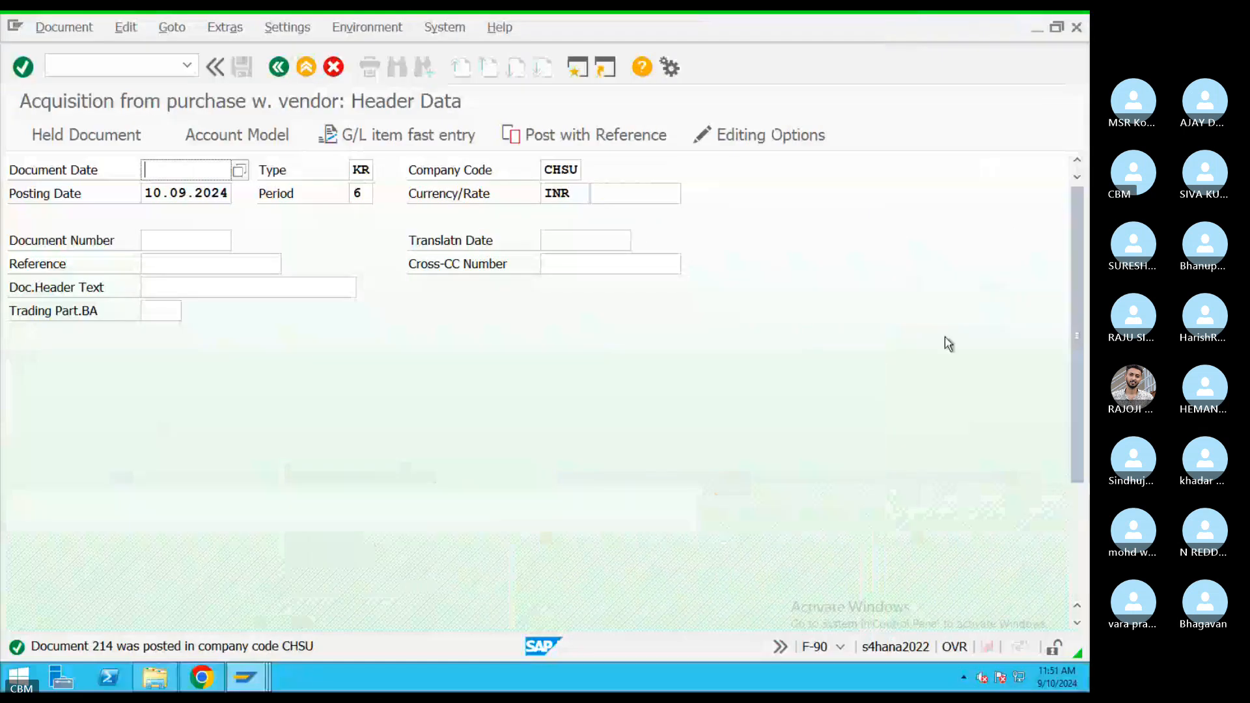
left_click(306, 67)
left_click(358, 443)
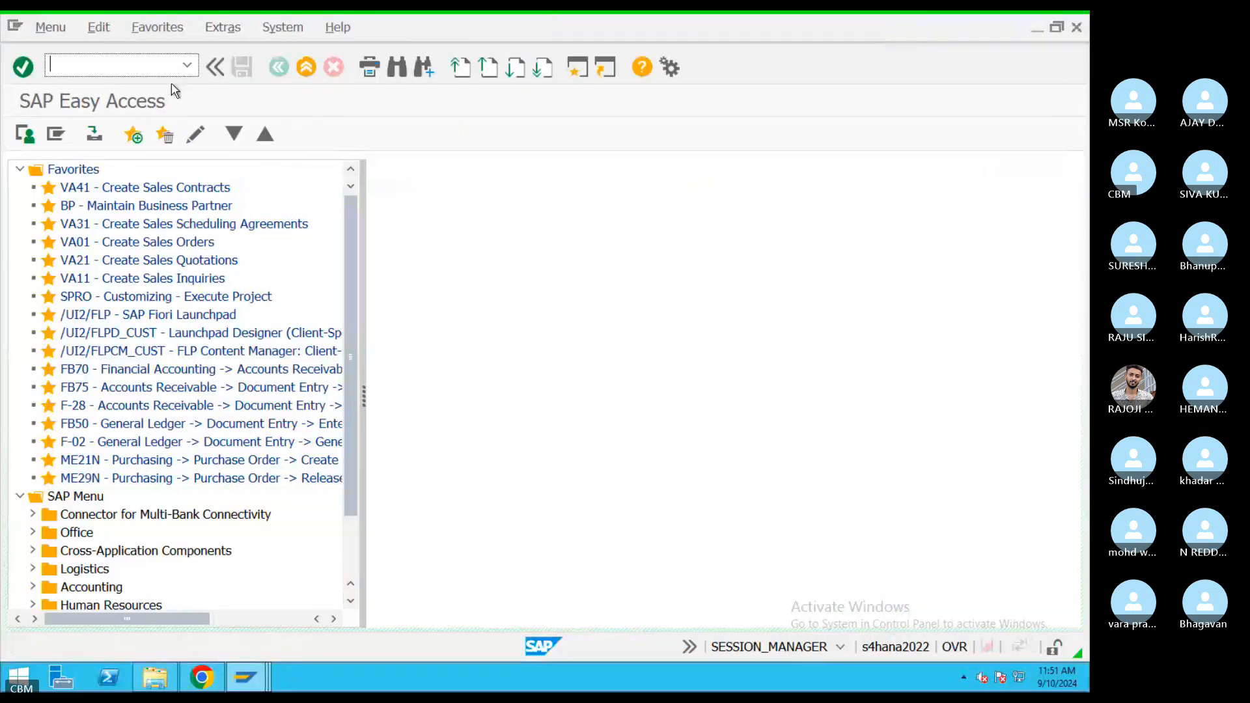
type("AW0")
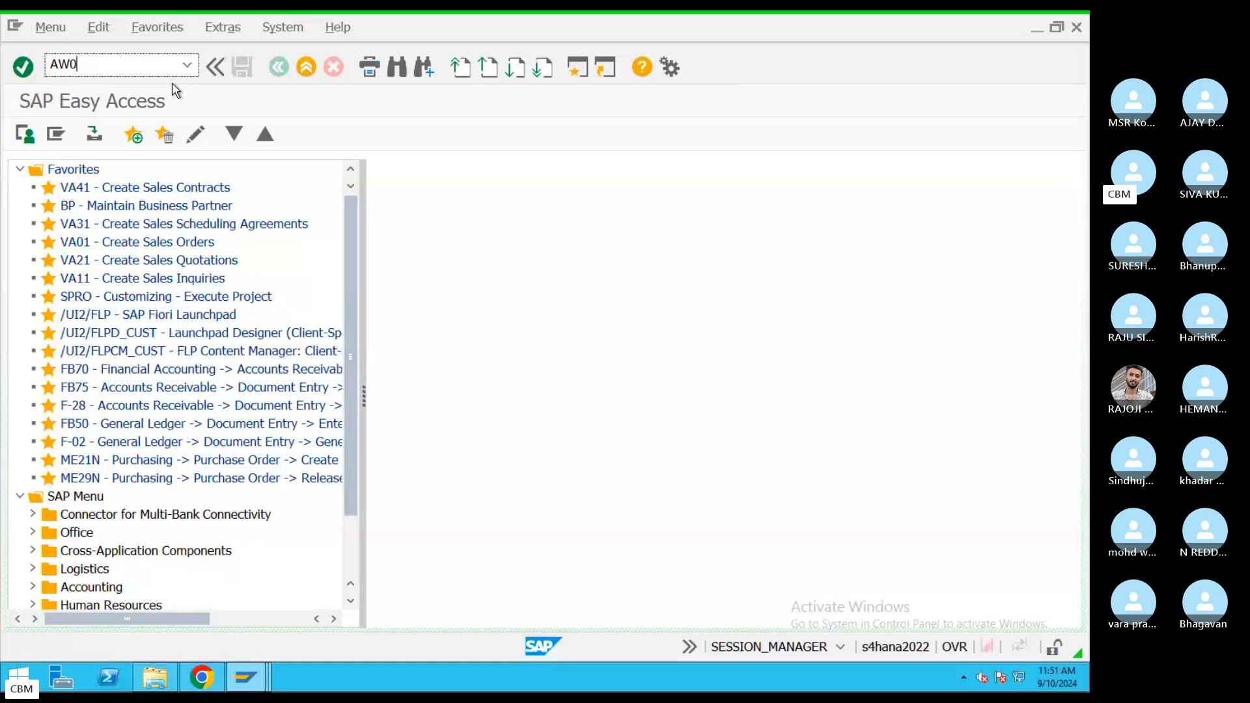
type("1N")
key("Return")
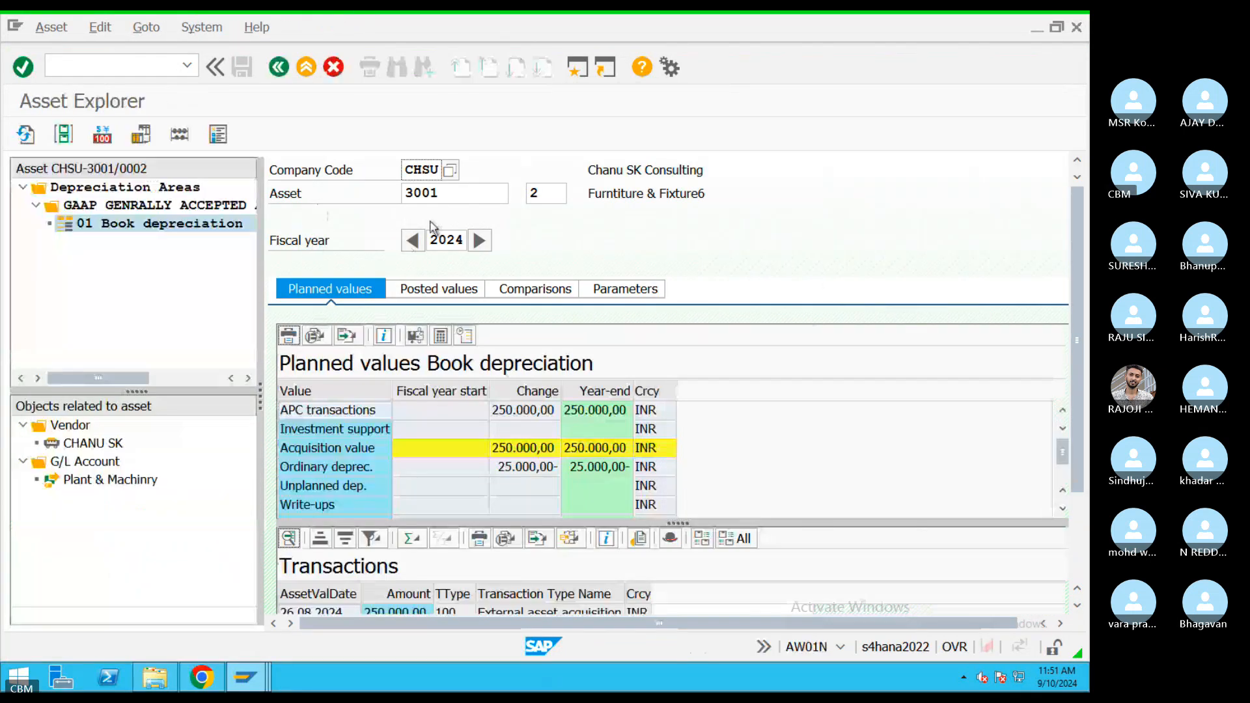
Examine the planned and posted acquisition and depreciation values of asset 3001, sub-number 2, for fiscal year 2024
double_click(409, 193)
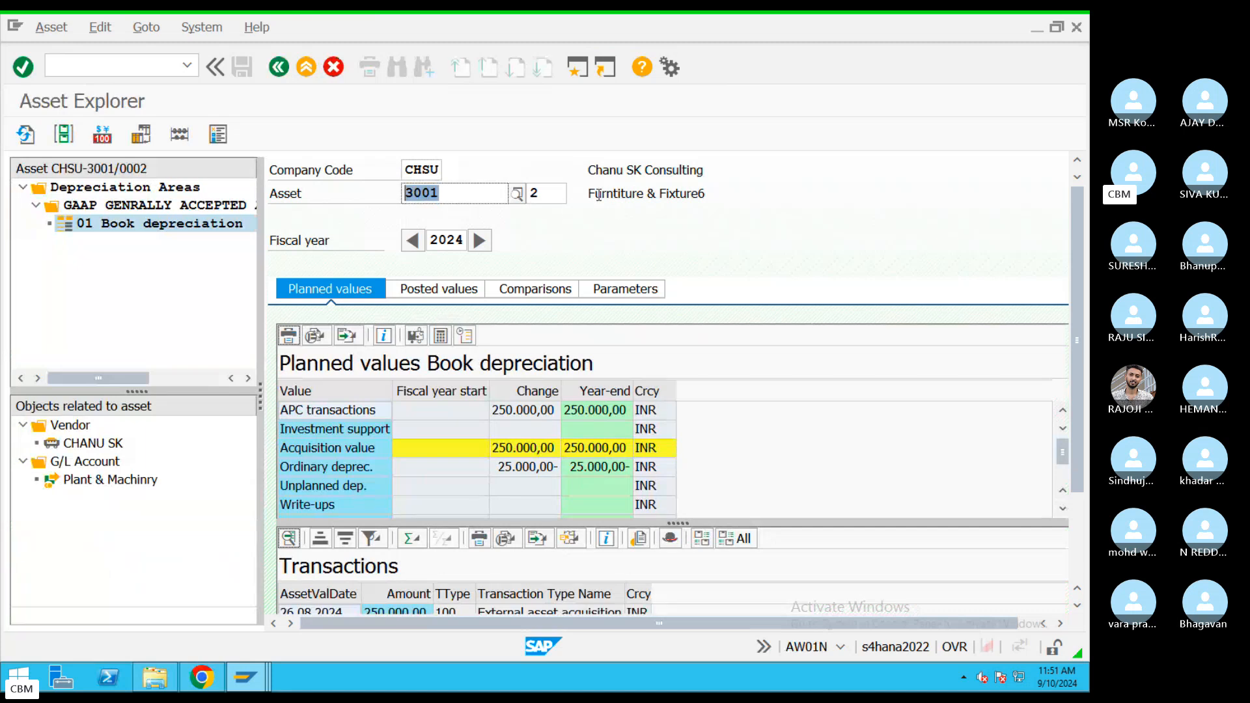
double_click(537, 193)
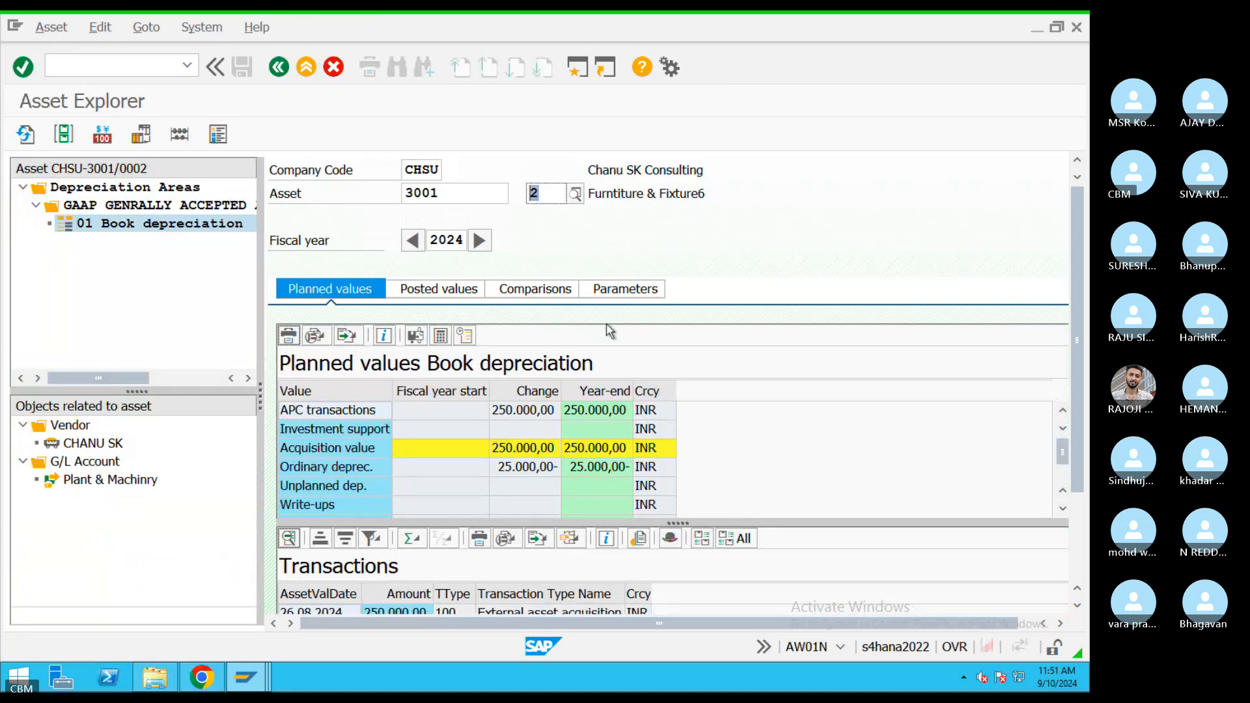
key("Return")
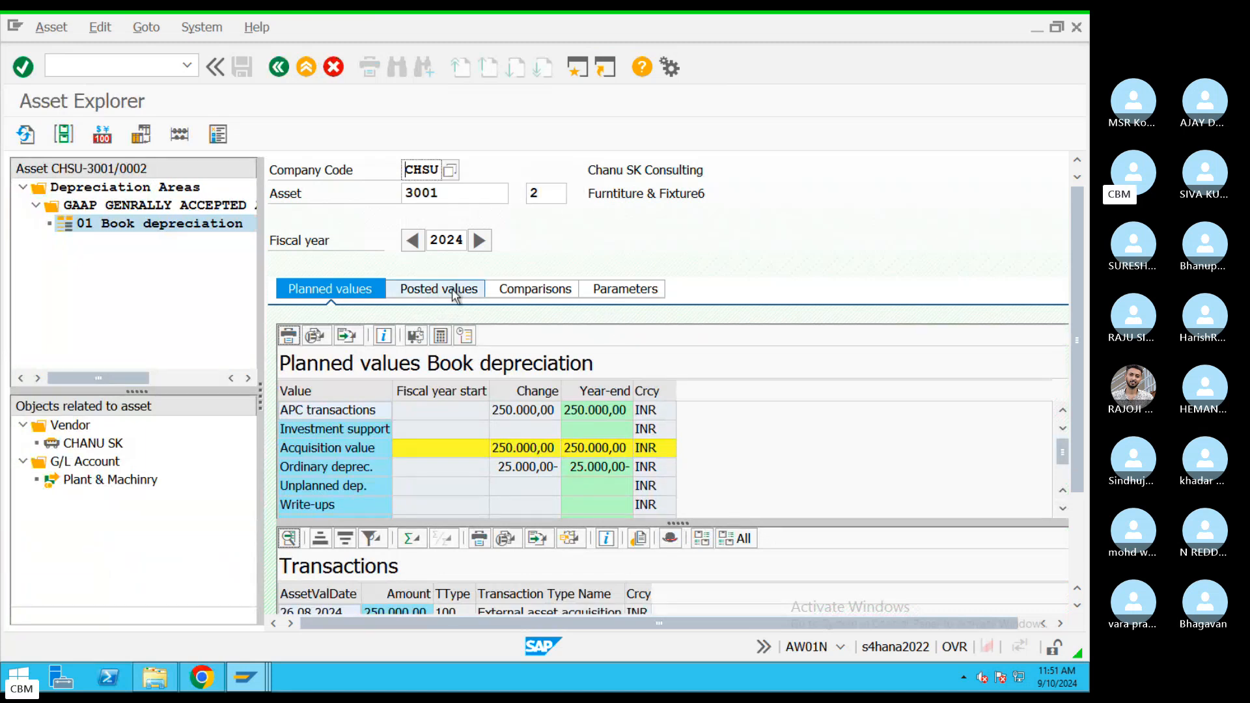
left_click(544, 455)
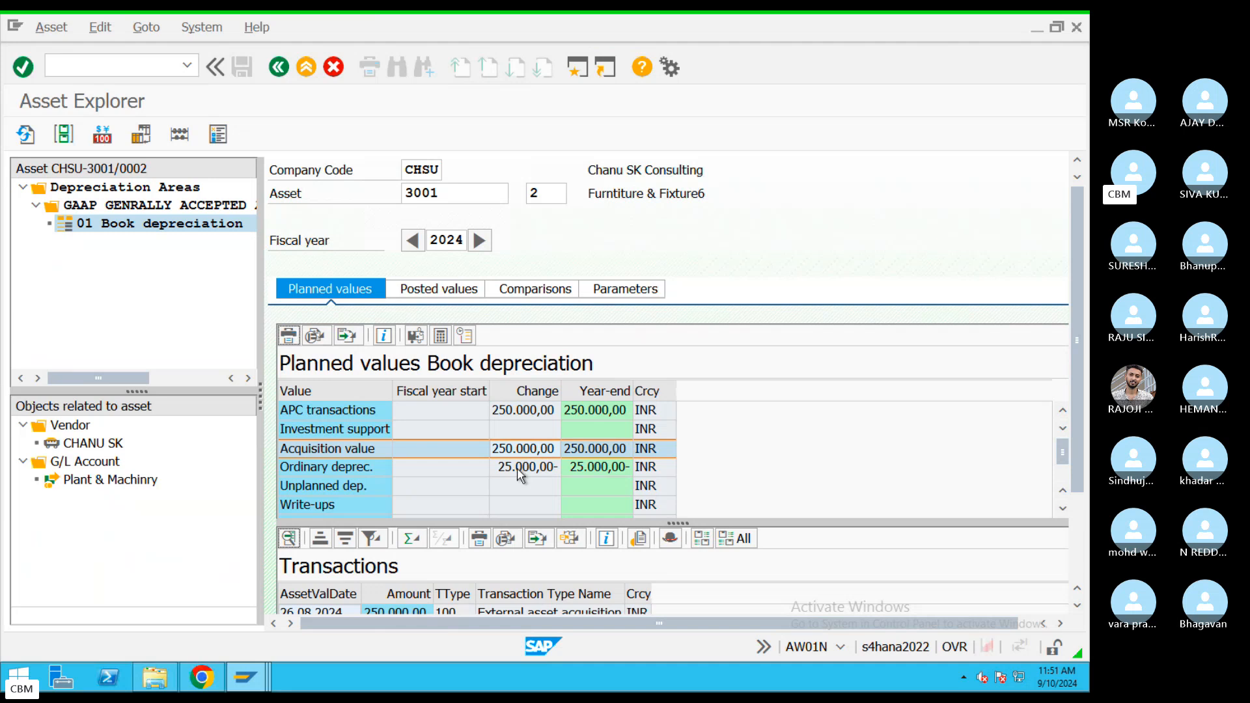
left_click(518, 470)
left_click(516, 453)
left_click(460, 295)
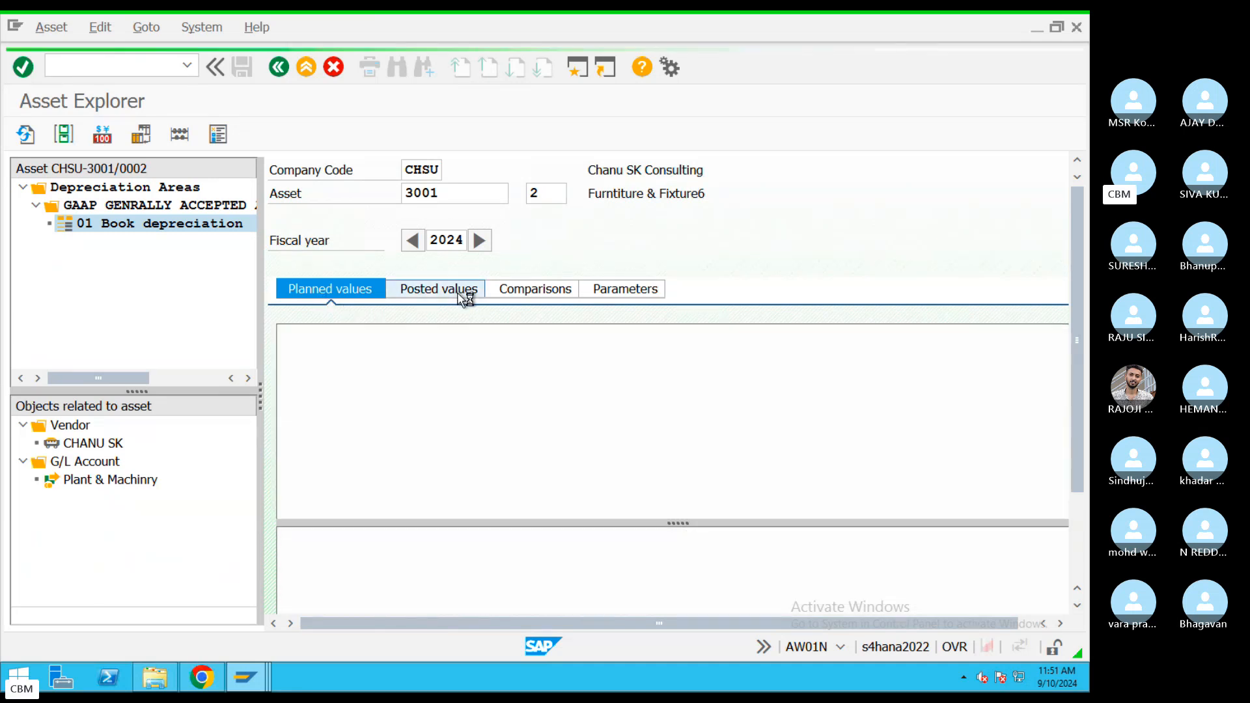
left_click(506, 453)
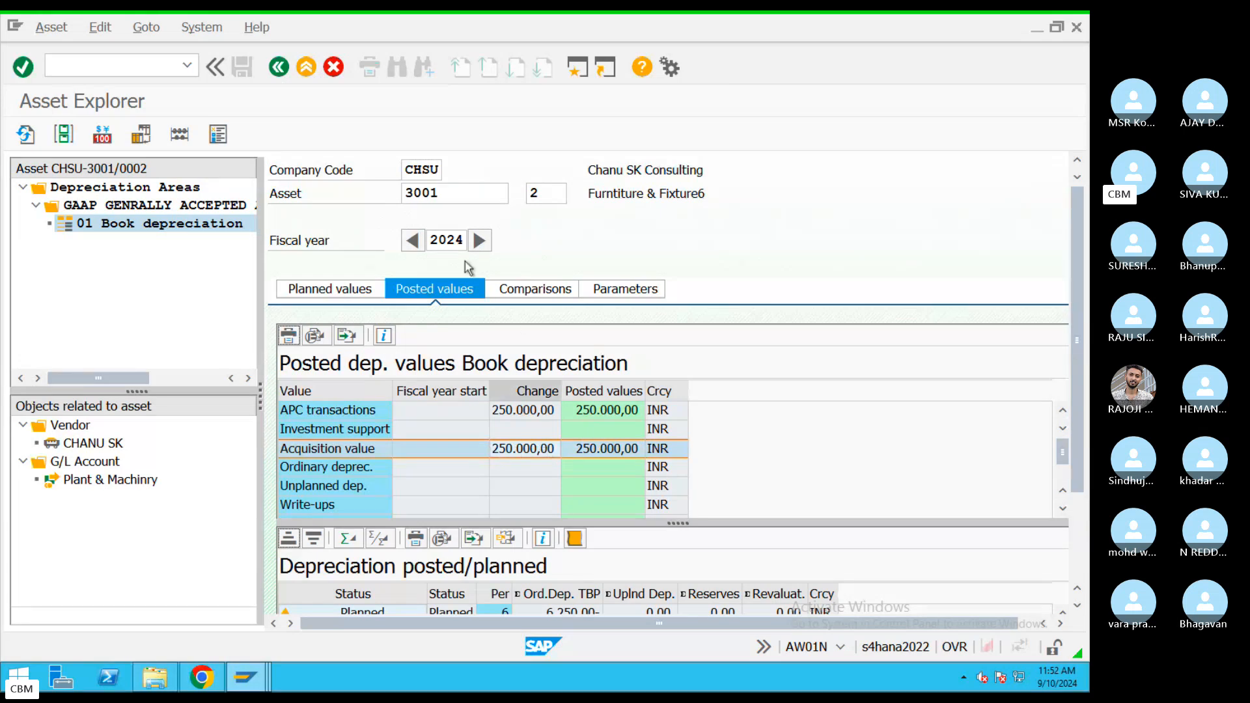
Display main asset 3001 with sub-number 0 and examine its posted ordinary depreciation
left_click(539, 194)
key("BackSpace")
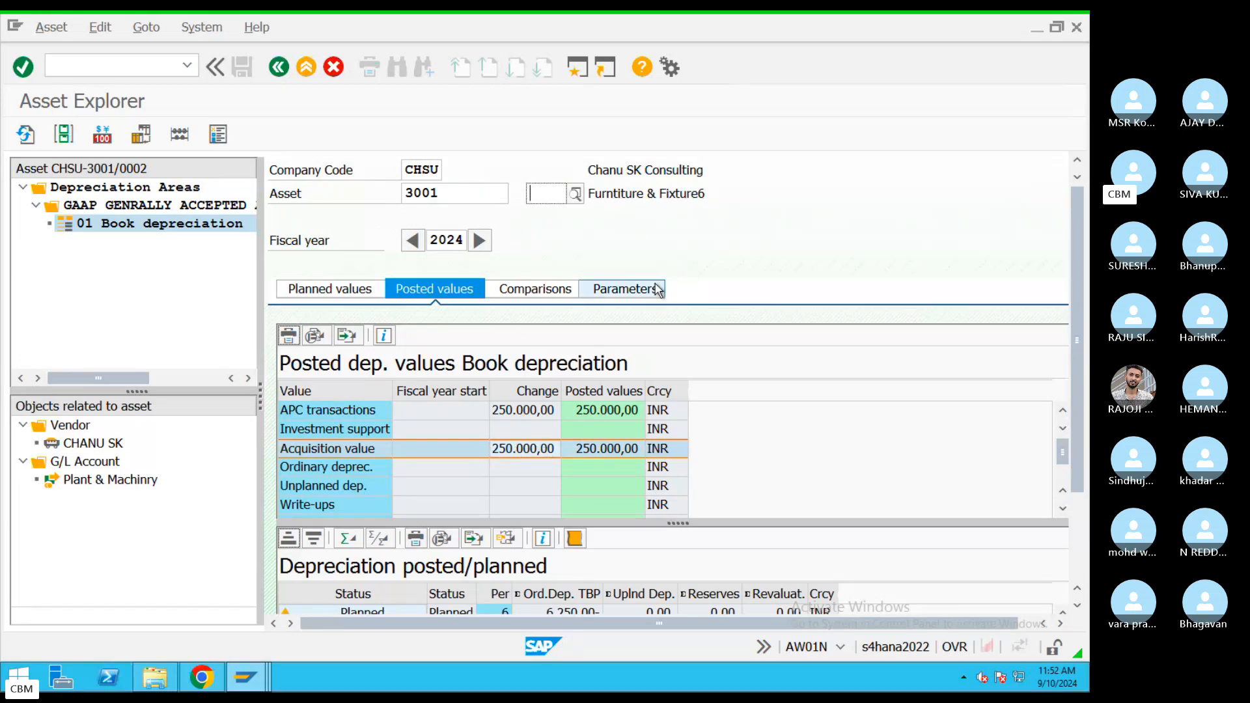
type("0")
key("Return")
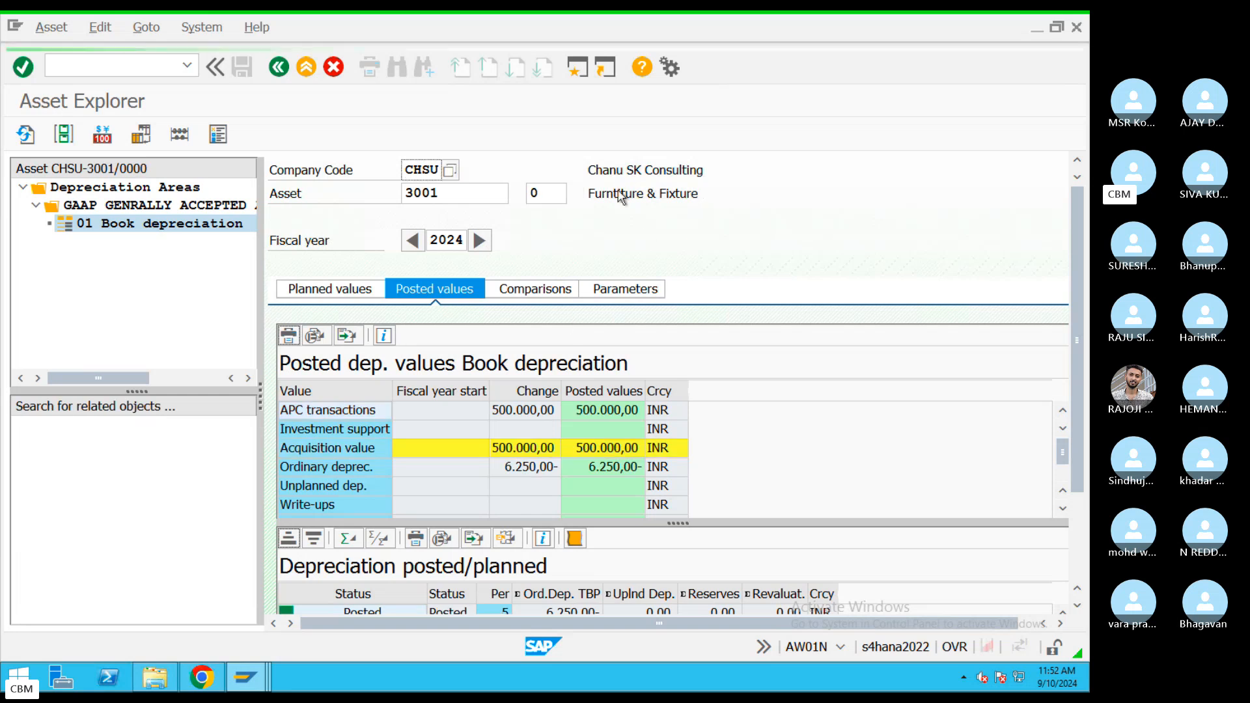
left_click(529, 467)
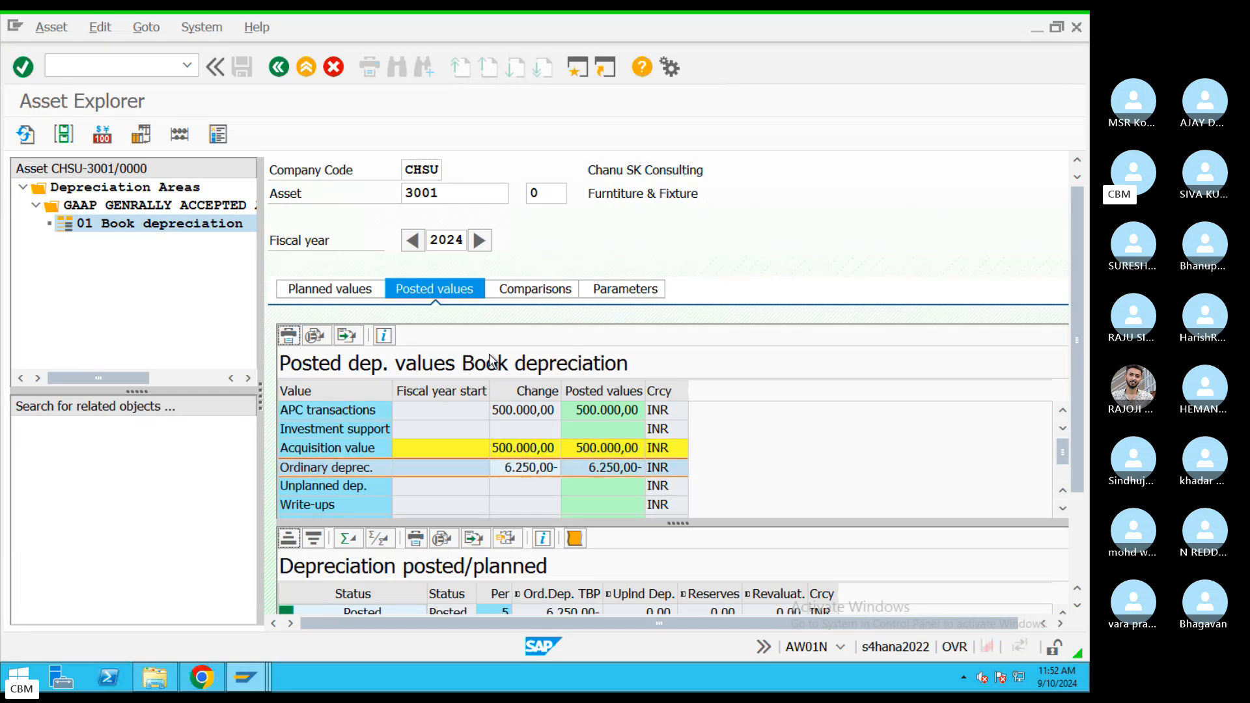
Change the sub-number to 3 to display the posted values of that sub-asset of 3001
left_click(548, 196)
key("BackSpace")
type("3")
key("Return")
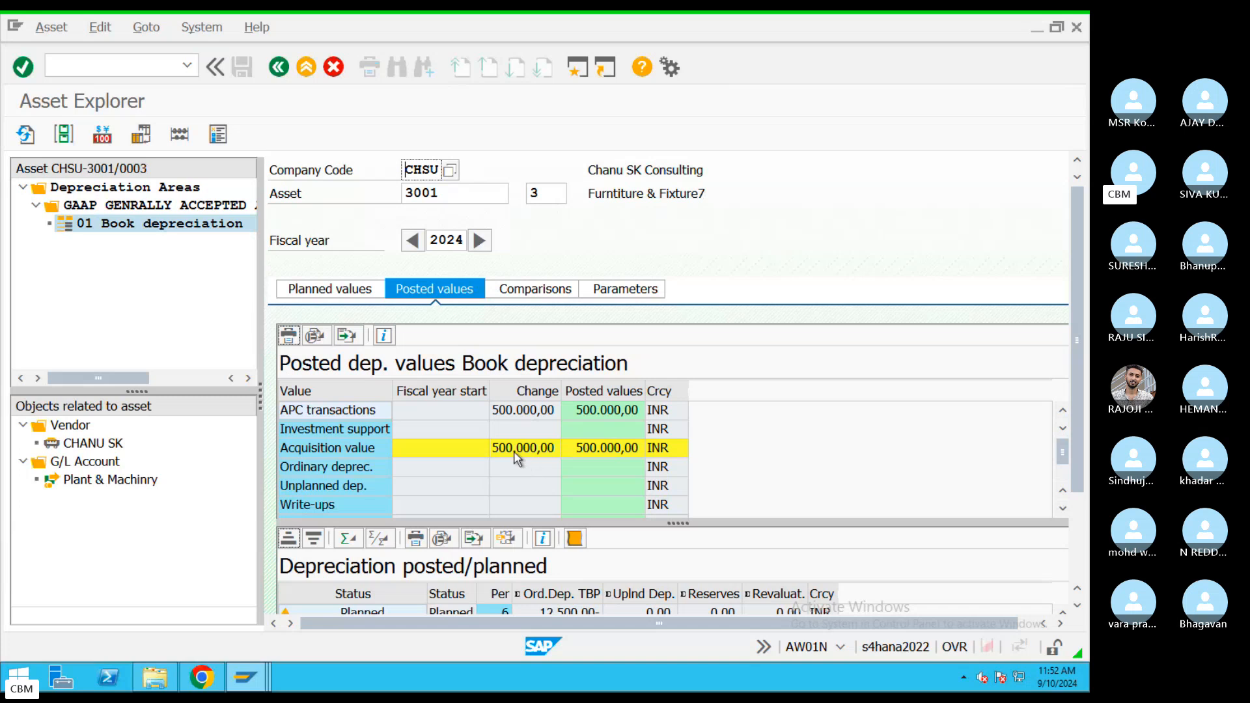
Change the asset number to 2001 to display the posted values of its sub-number 3
left_click(514, 451)
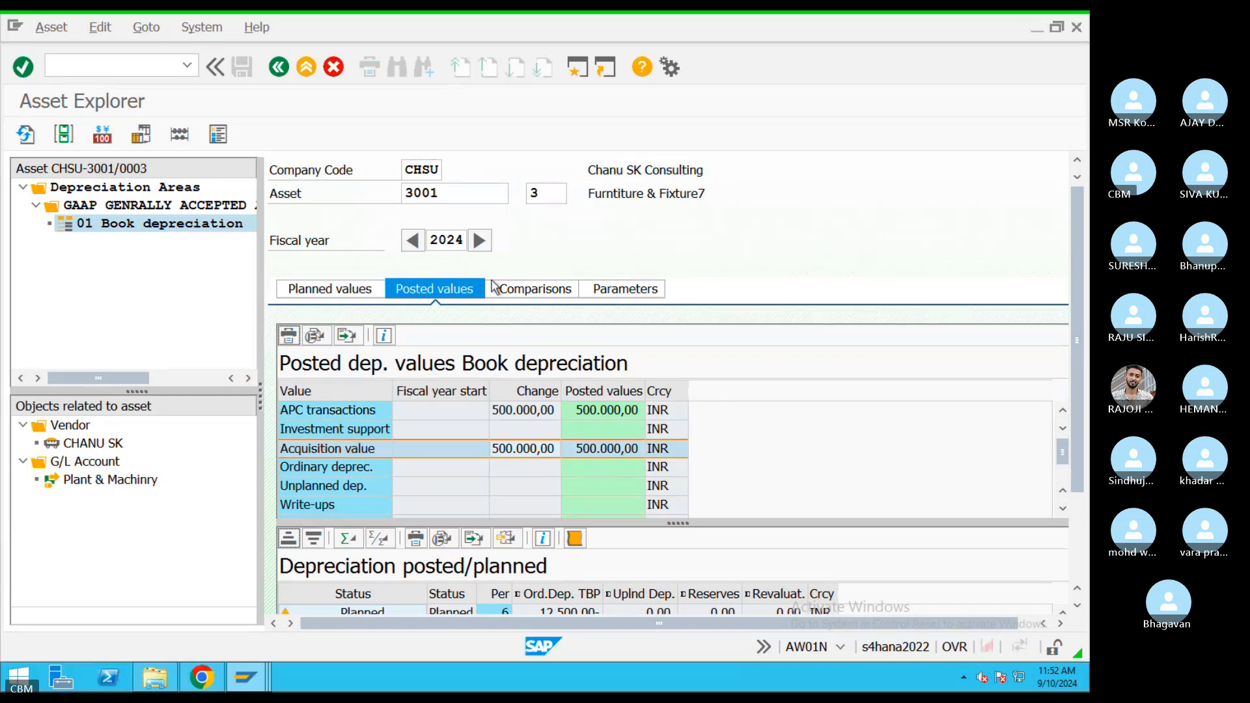
left_click(449, 194)
left_click_drag(449, 193, 366, 192)
type("2")
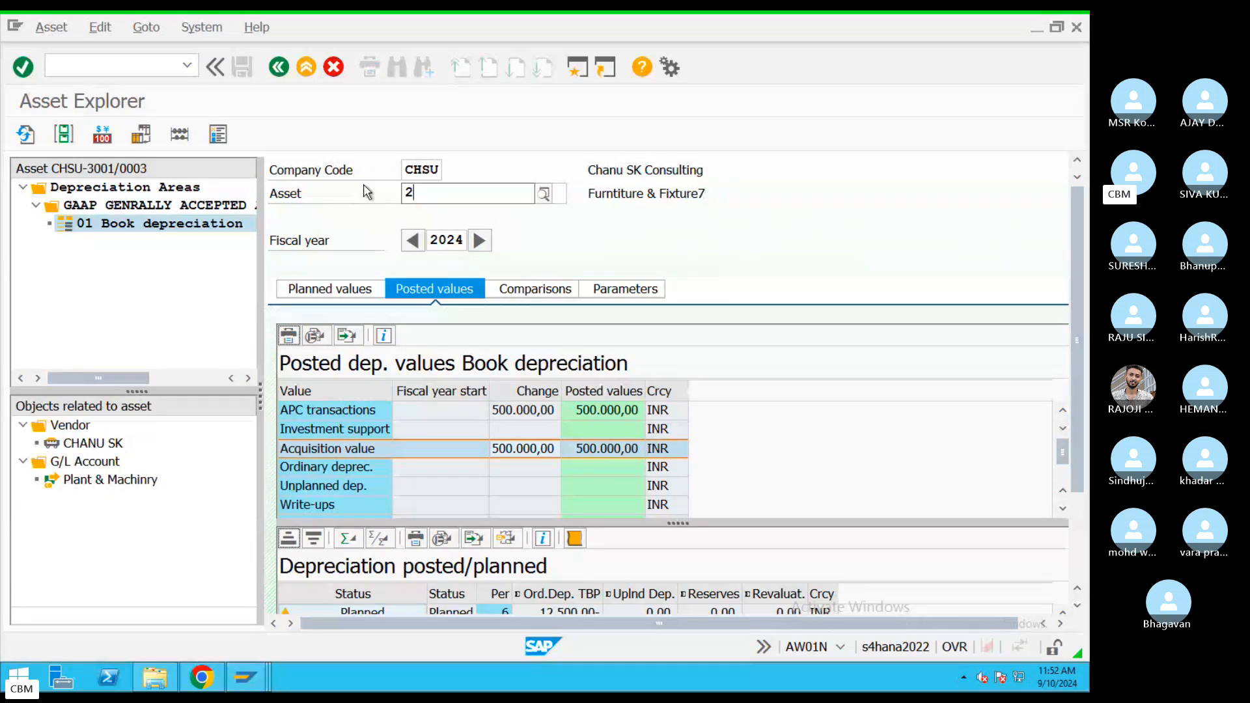
type("001")
key("Return")
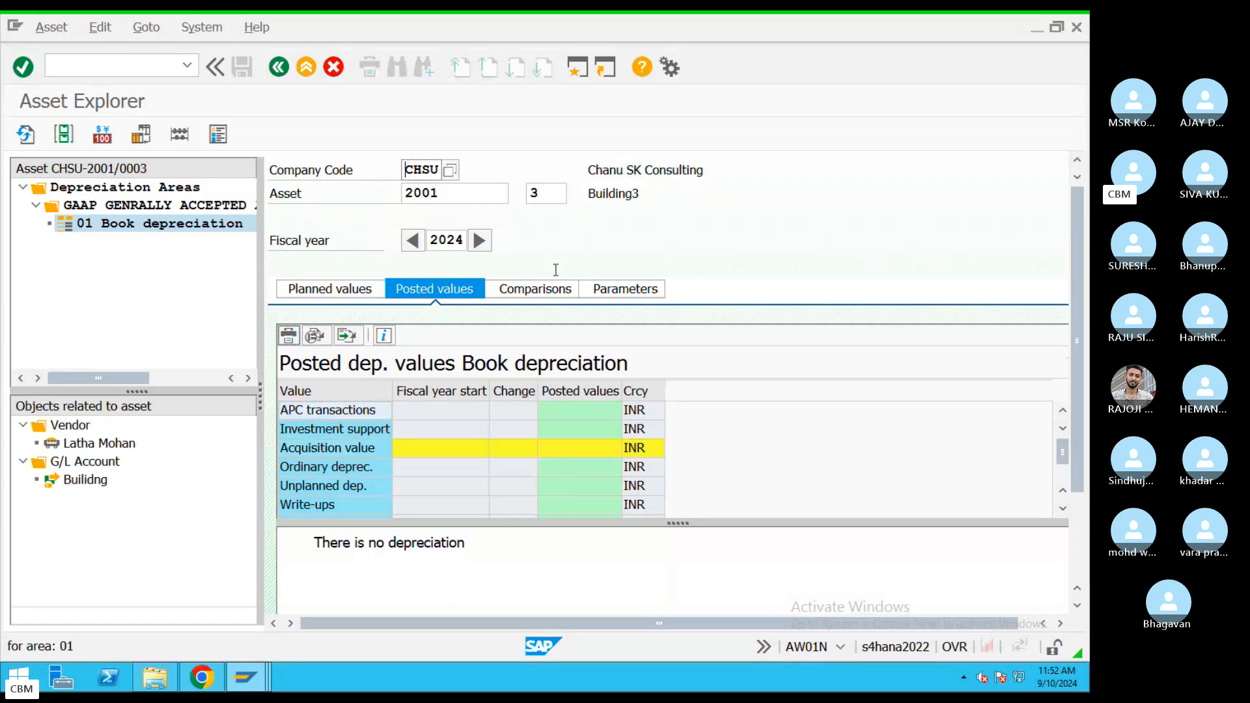
Change the sub-number to 2 and examine the posted acquisition value of that sub-asset of 2001
left_click(555, 194)
key("BackSpace")
type("2")
key("Return")
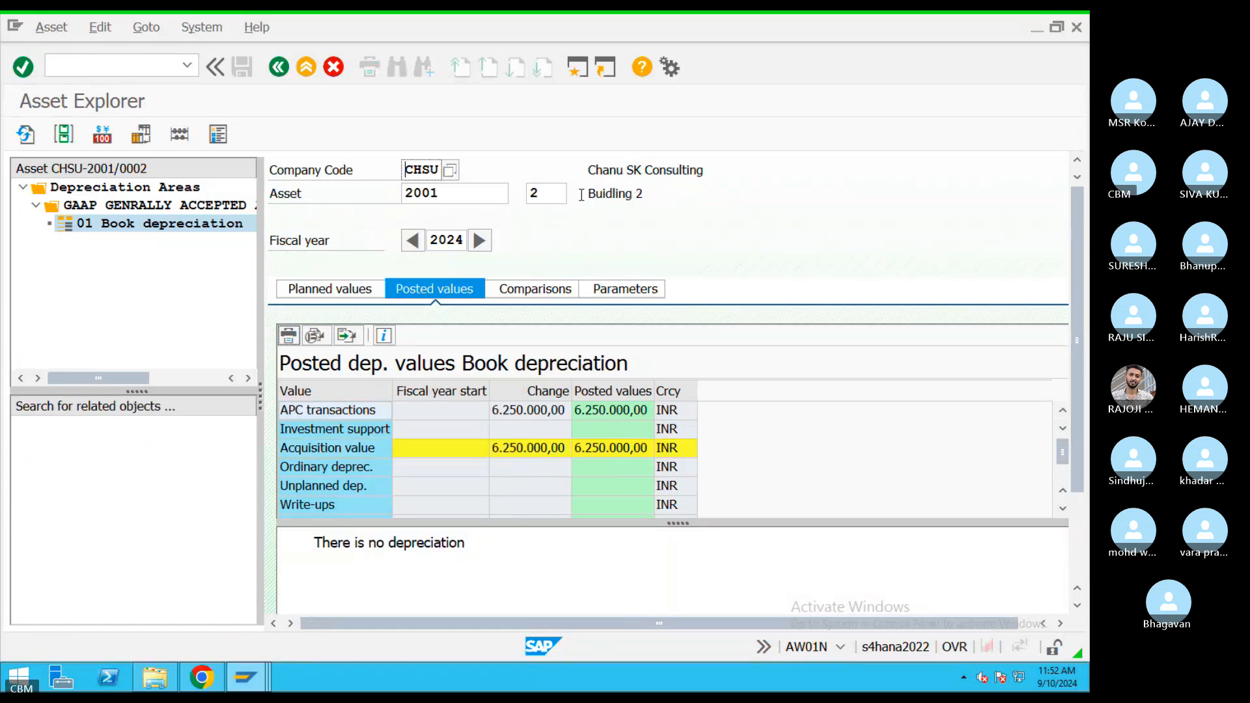
left_click(522, 454)
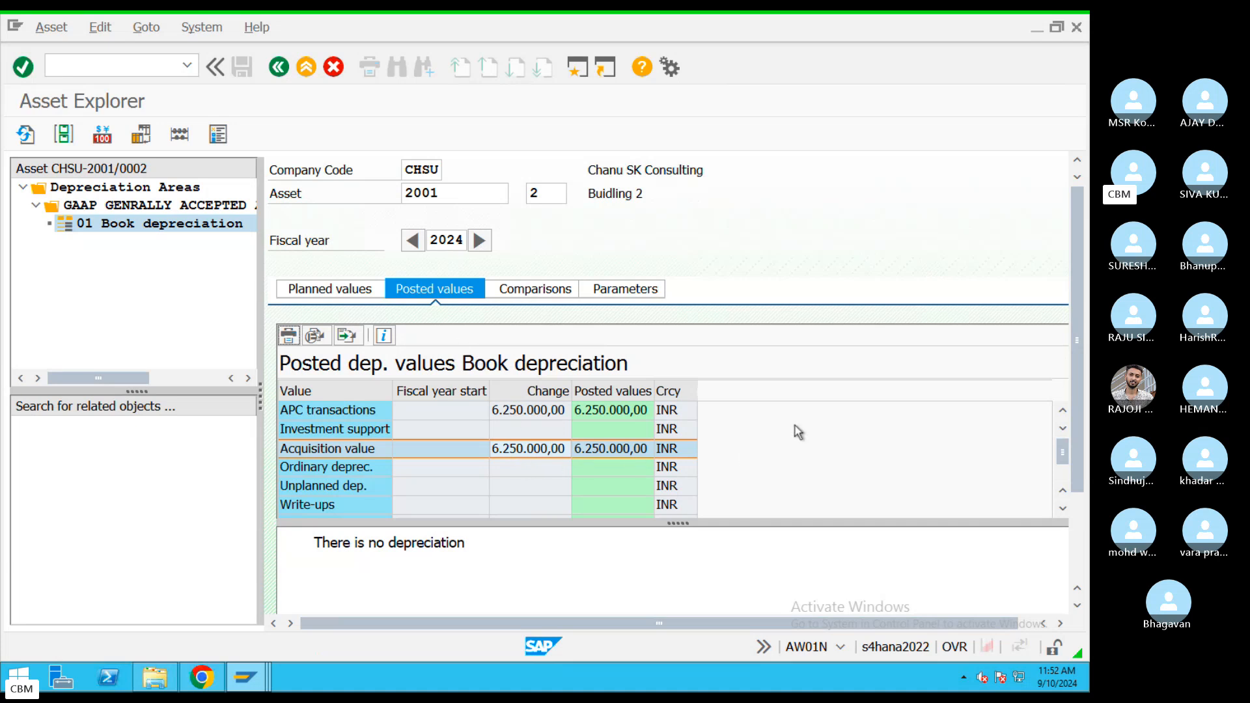
Exit the asset display to start transaction AFAB, and set the depreciation run's accounting principle to GAAP
left_click(303, 72)
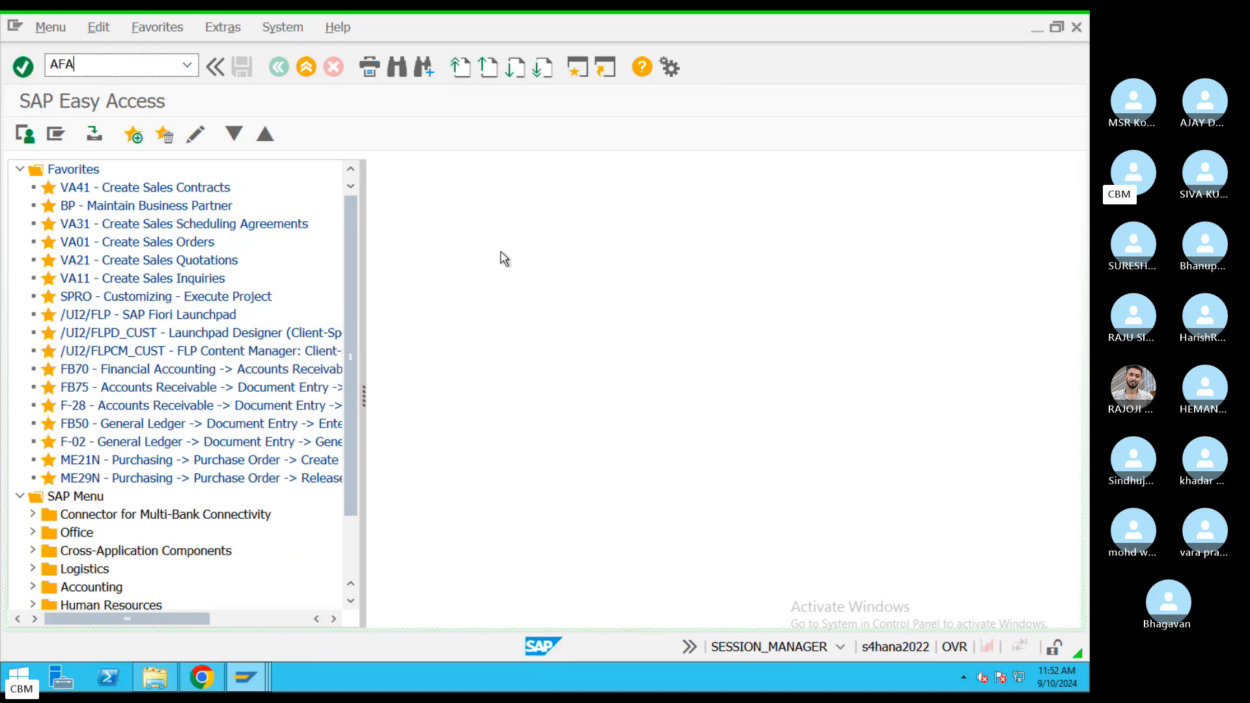
key("Return")
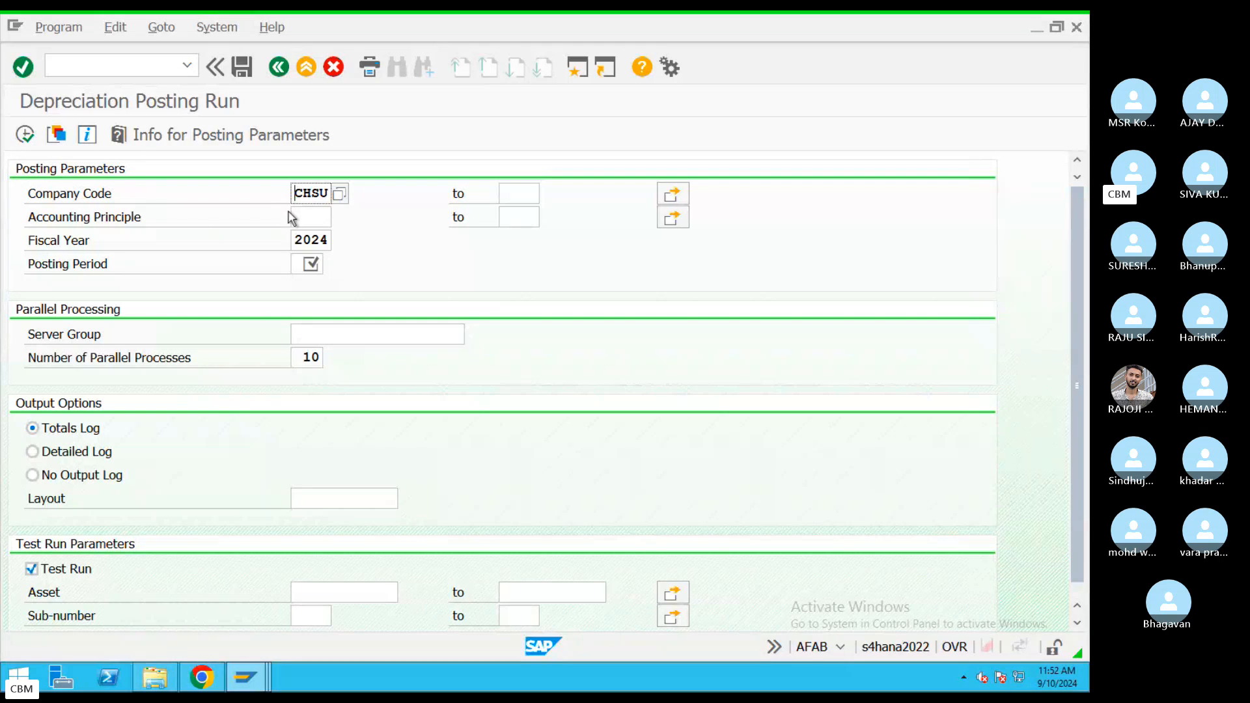
left_click(313, 216)
left_click(339, 219)
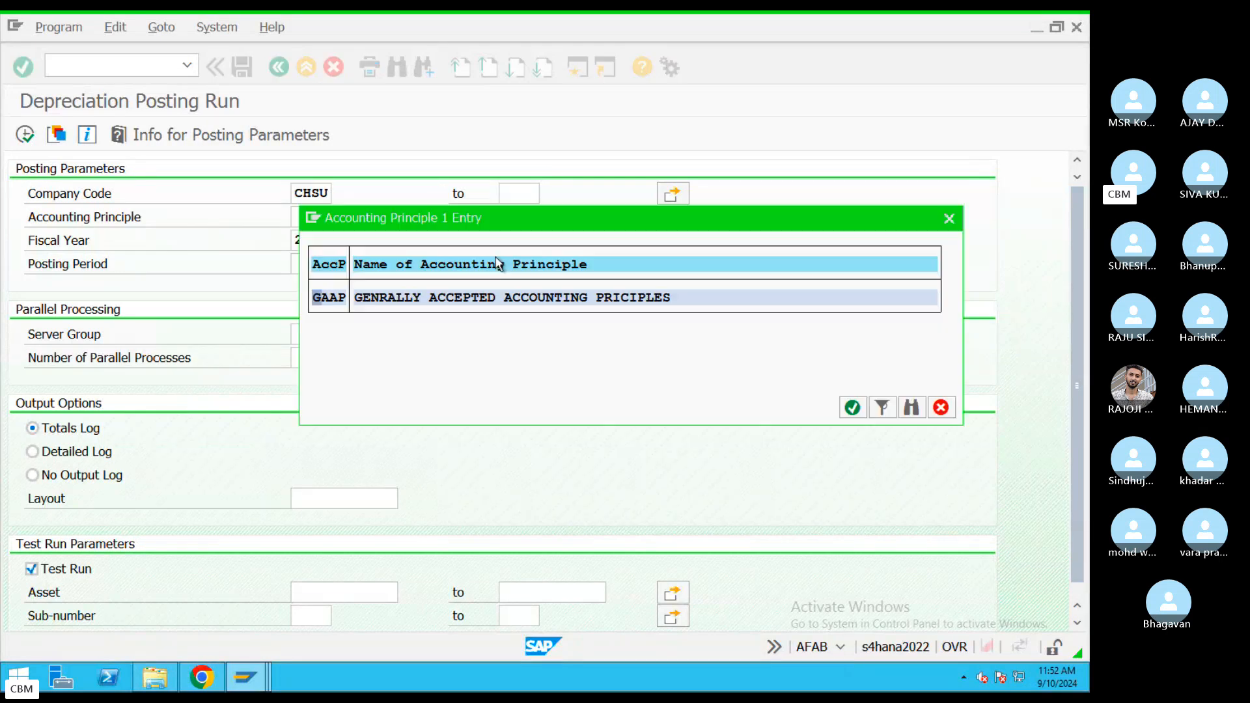
double_click(413, 295)
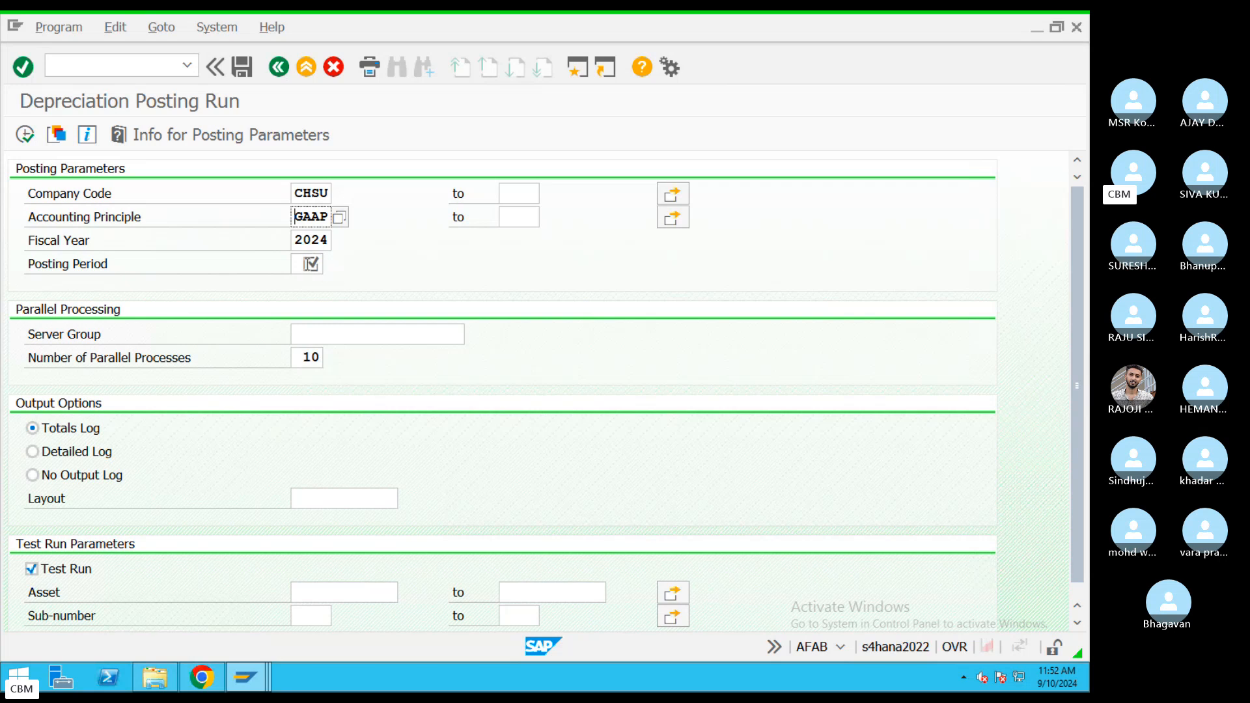
Open the info for posting parameters to examine the last posted fiscal year and period of company code CHSU, and close it
left_click(308, 263)
type("06")
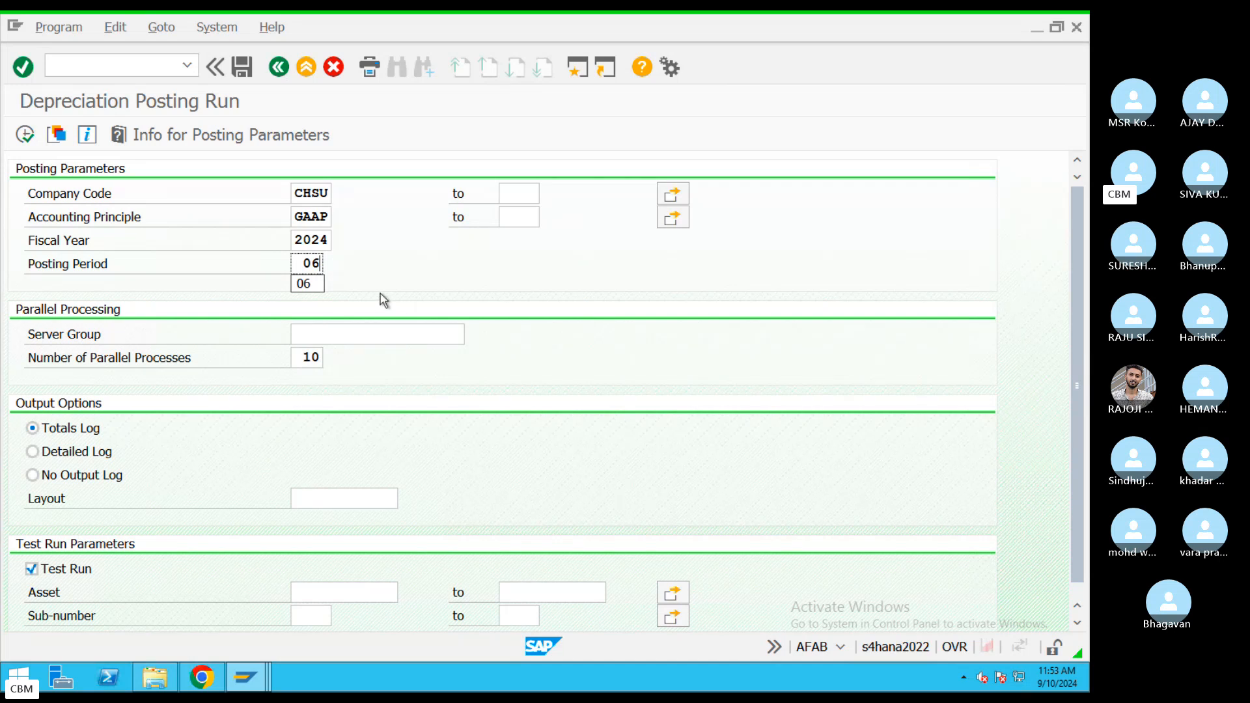
key("BackSpace")
type("7")
left_click(259, 143)
left_click(693, 276)
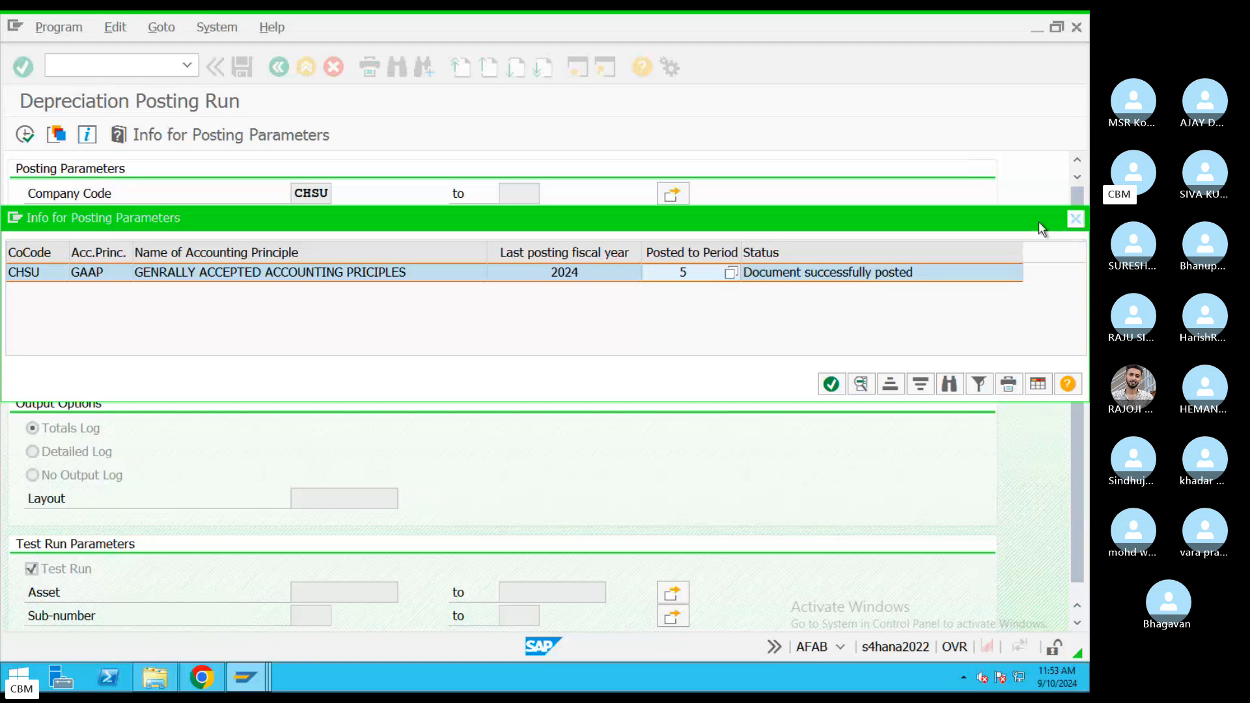
left_click(1075, 219)
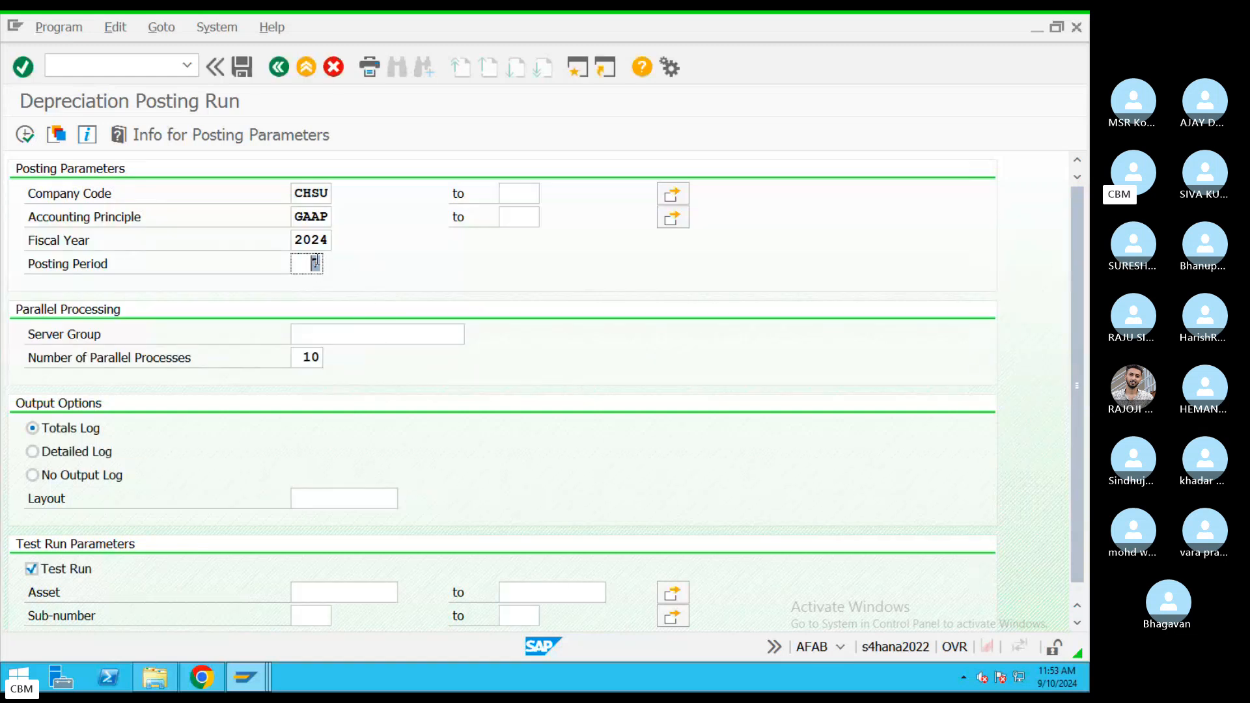
Set the posting period to 06 and try to execute the depreciation posting as a test run
left_click(315, 262)
type("06")
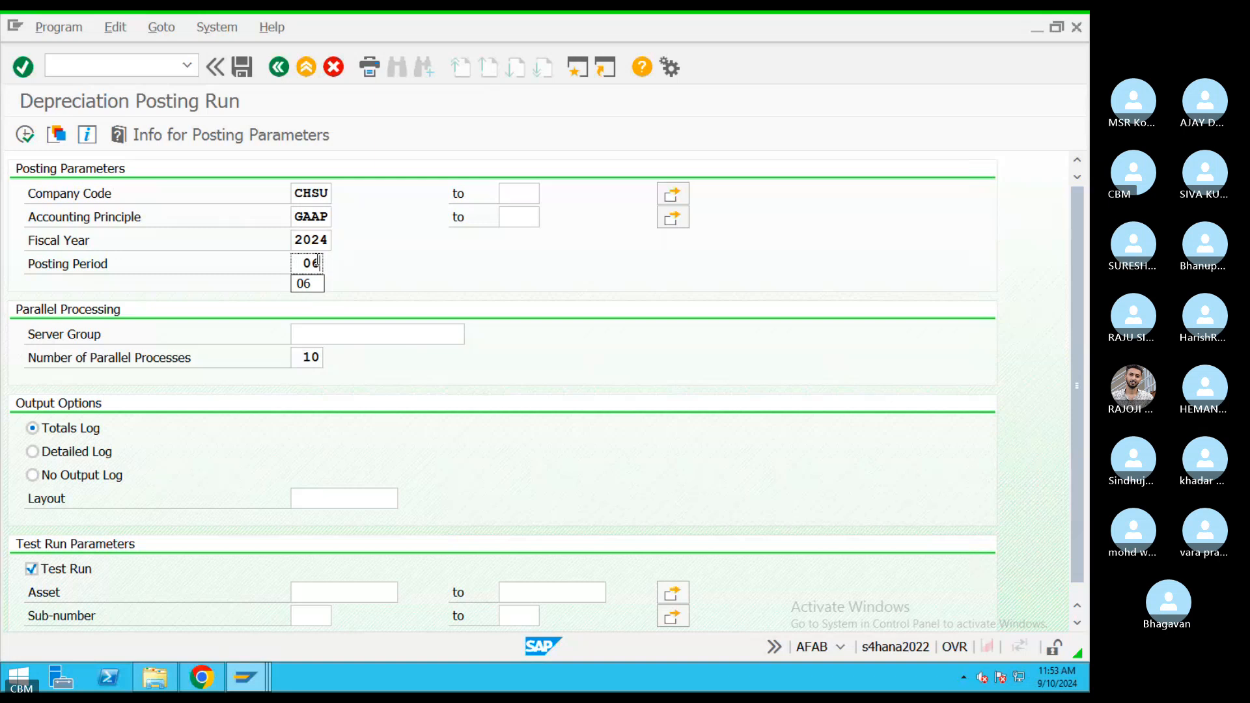
left_click(521, 369)
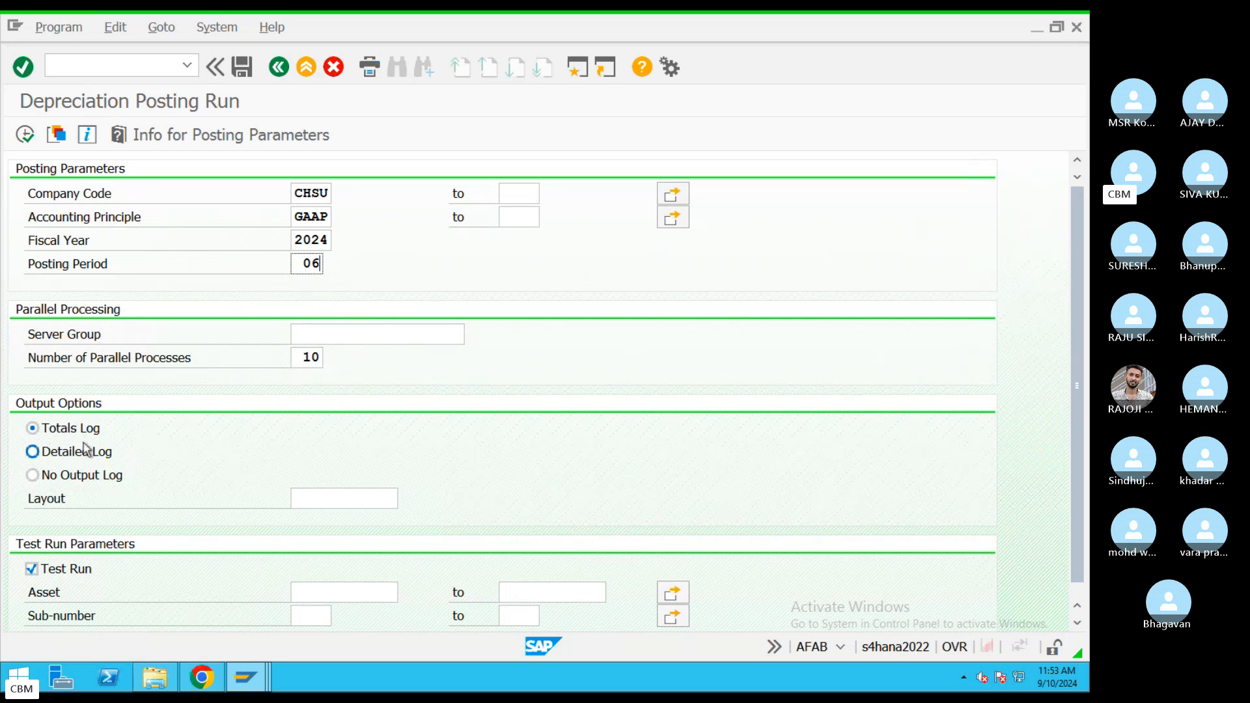
left_click(31, 568)
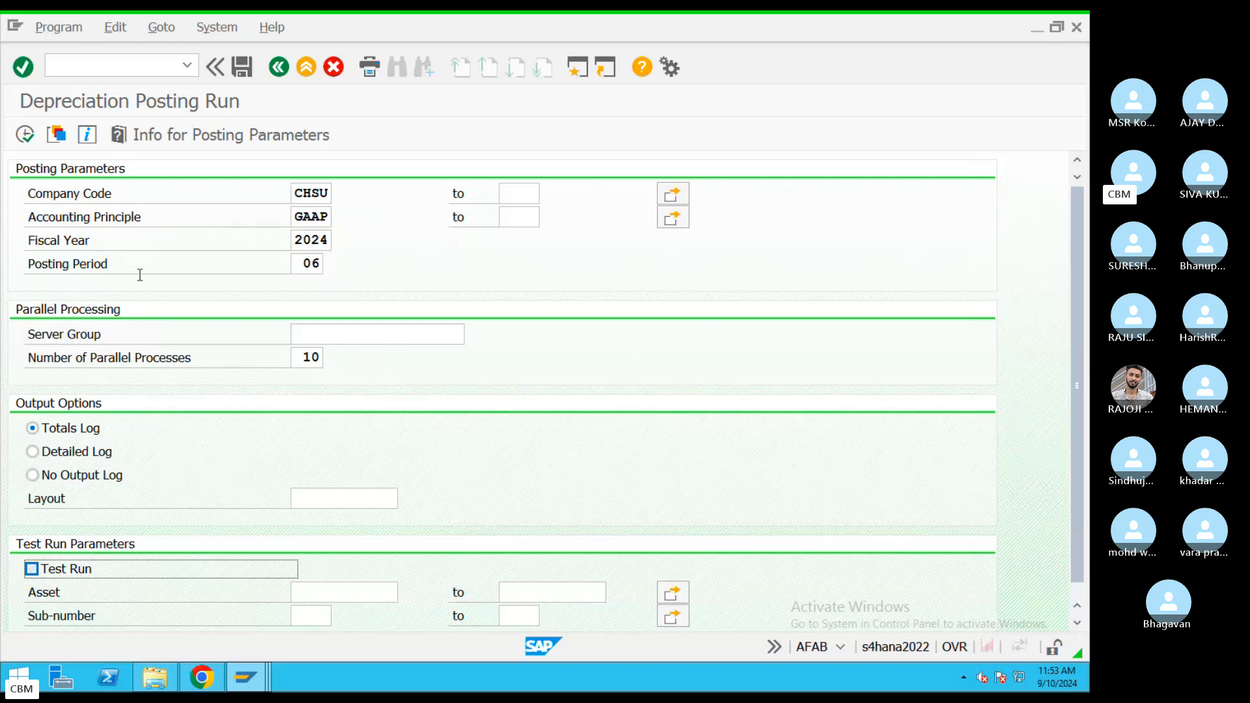
left_click(38, 571)
left_click(25, 135)
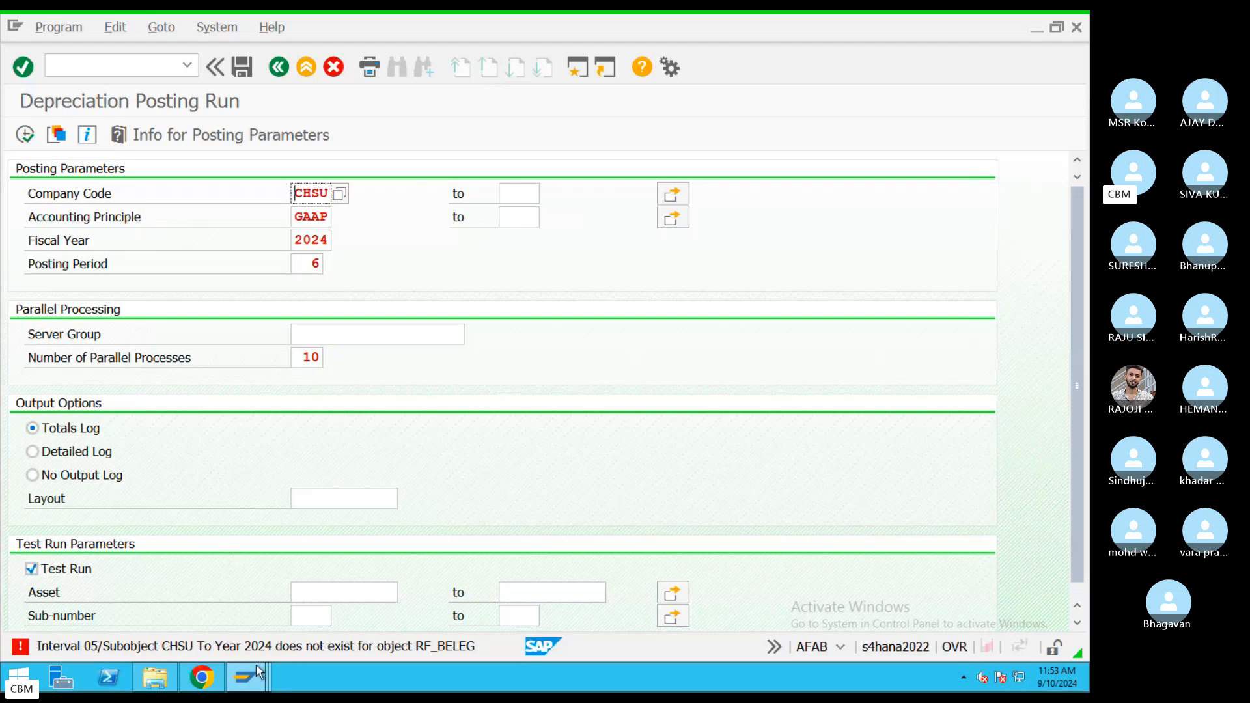
Open the long text of the number range error, examine its diagnosis and procedure, and close it
left_click(272, 654)
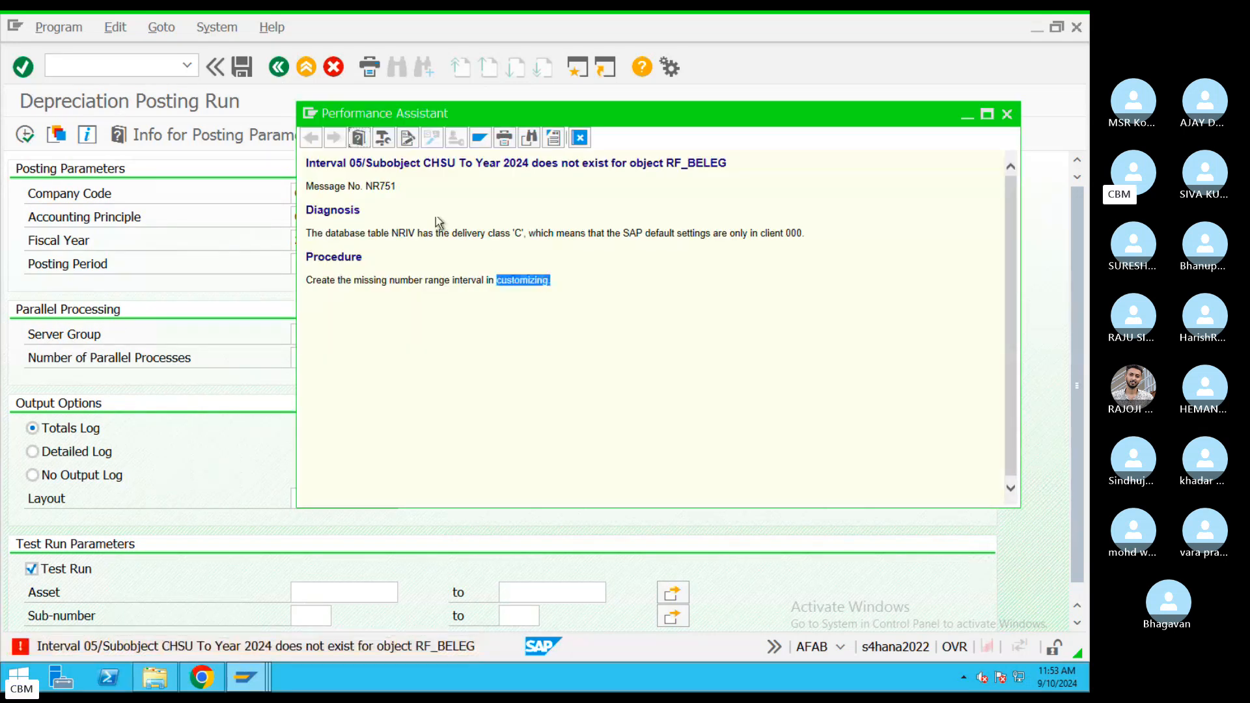
left_click_drag(553, 286, 322, 159)
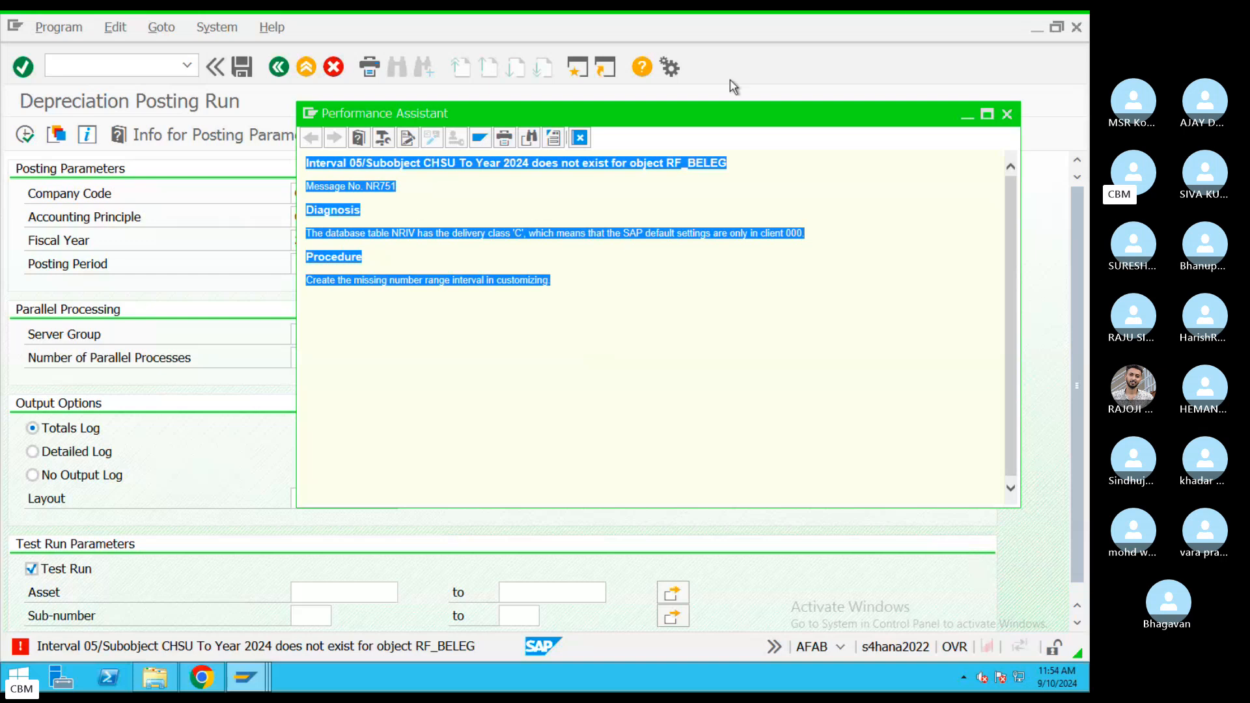
left_click(580, 138)
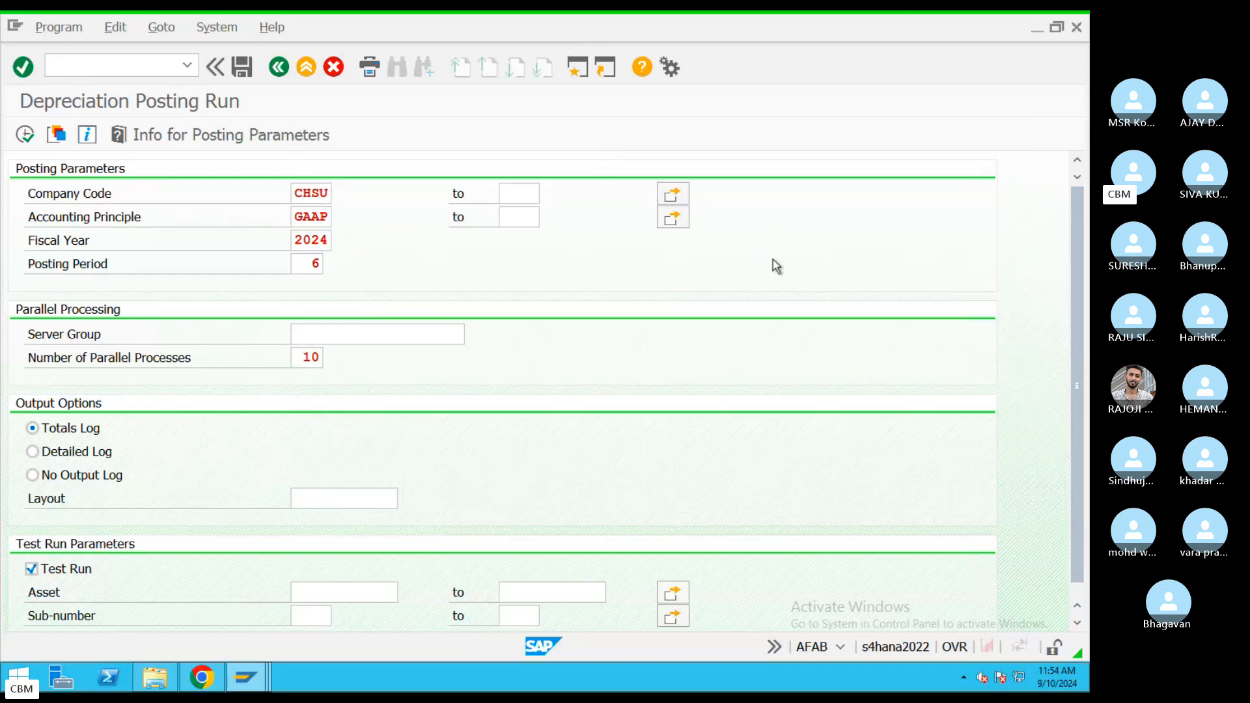
Start transaction FBN1 in a separate session and open the accounting document number range intervals of company code CHSU for editing
key("F3")
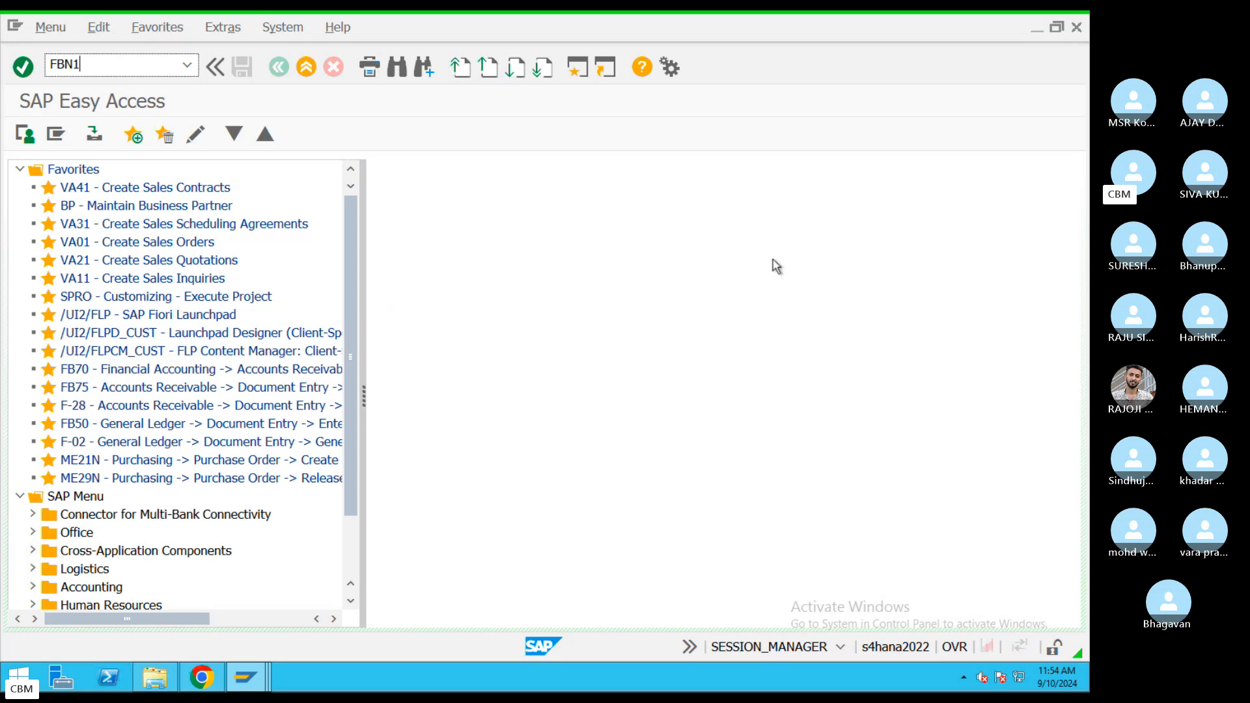
key("Return")
type("CHSU")
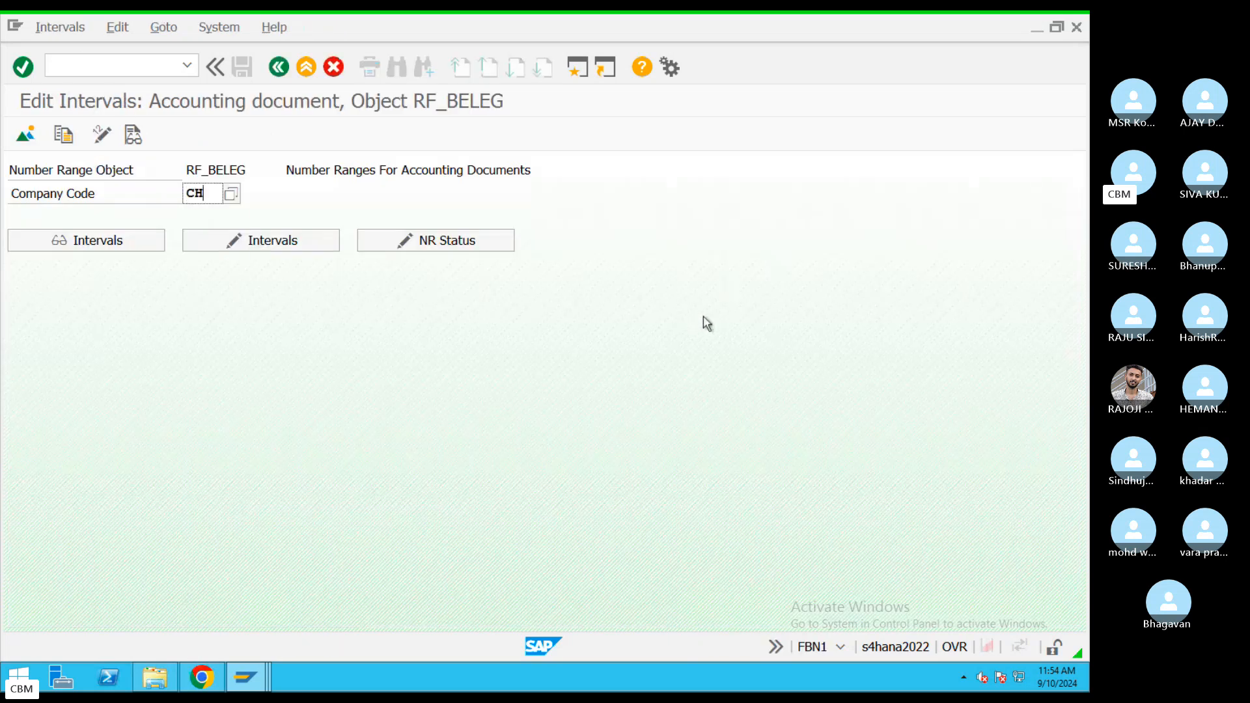
left_click(309, 247)
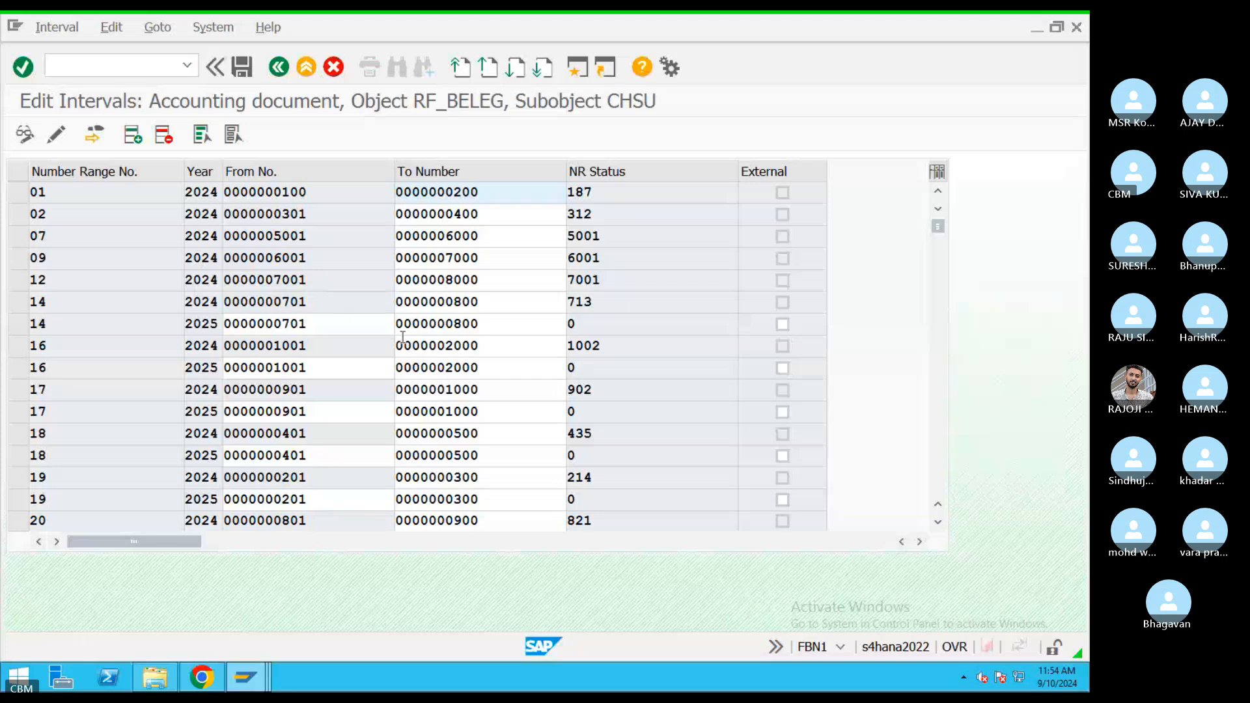
left_click(57, 27)
left_click(88, 162)
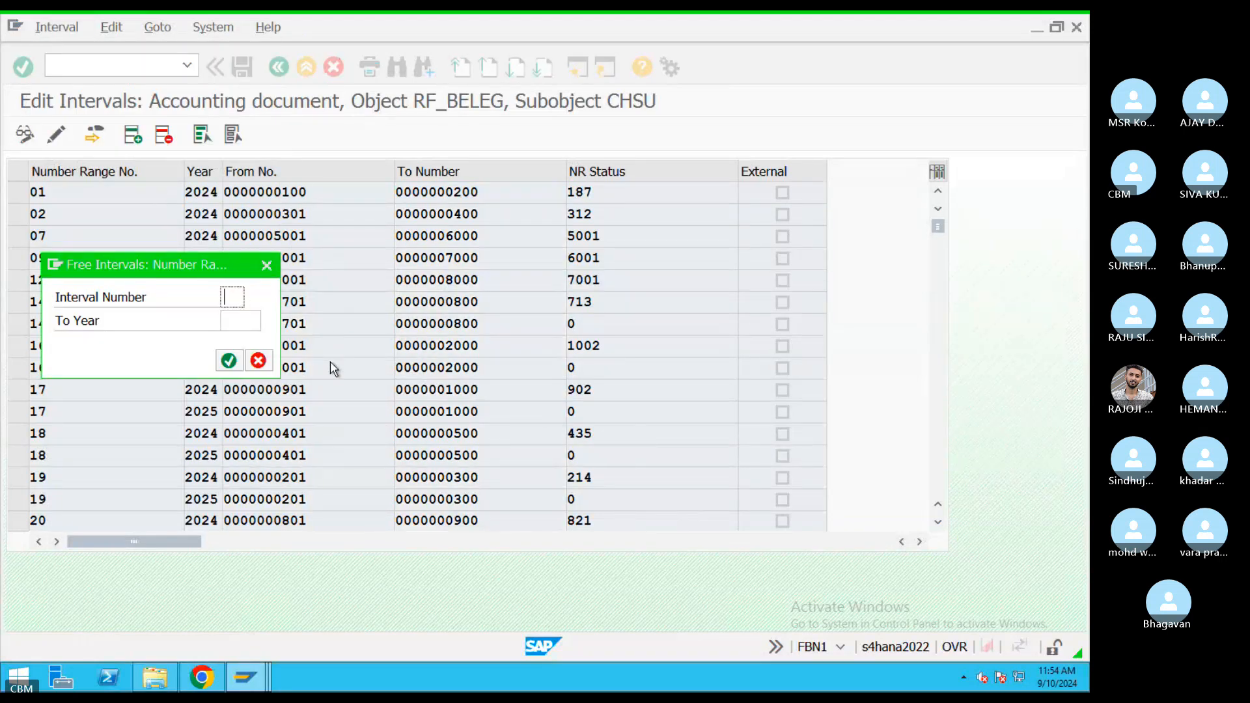
left_click(233, 317)
type("2024")
key("Return")
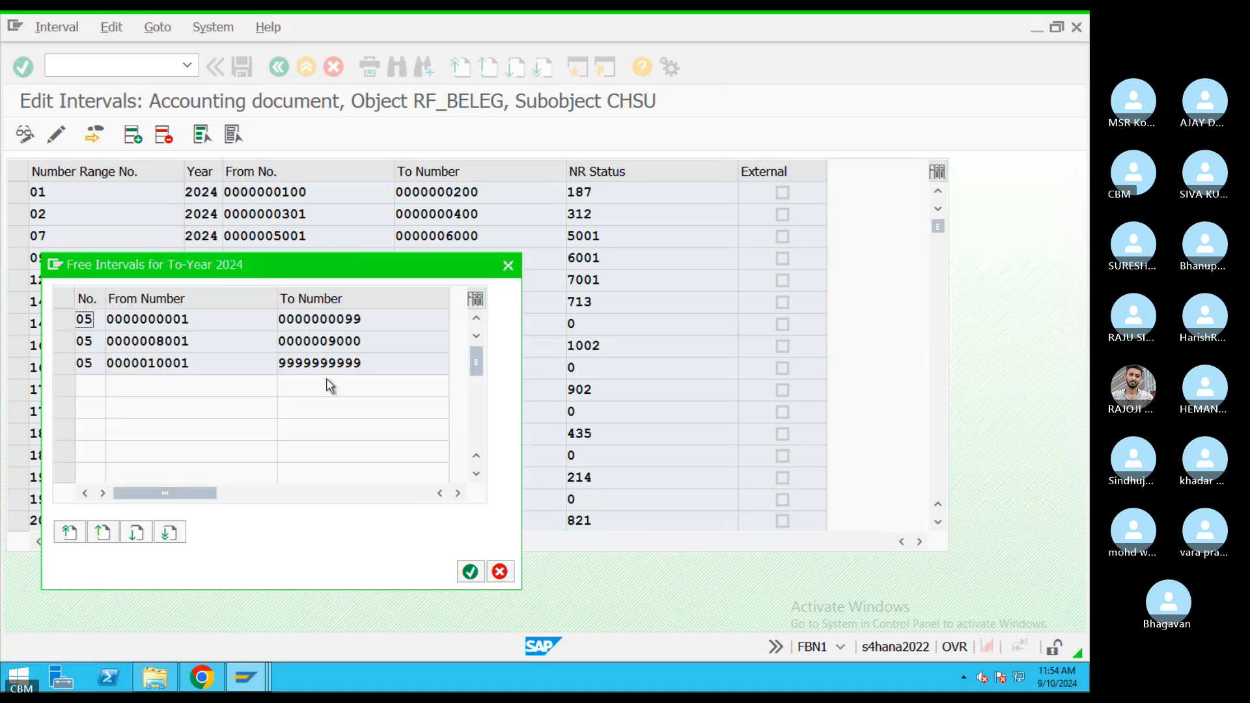
left_click(65, 364)
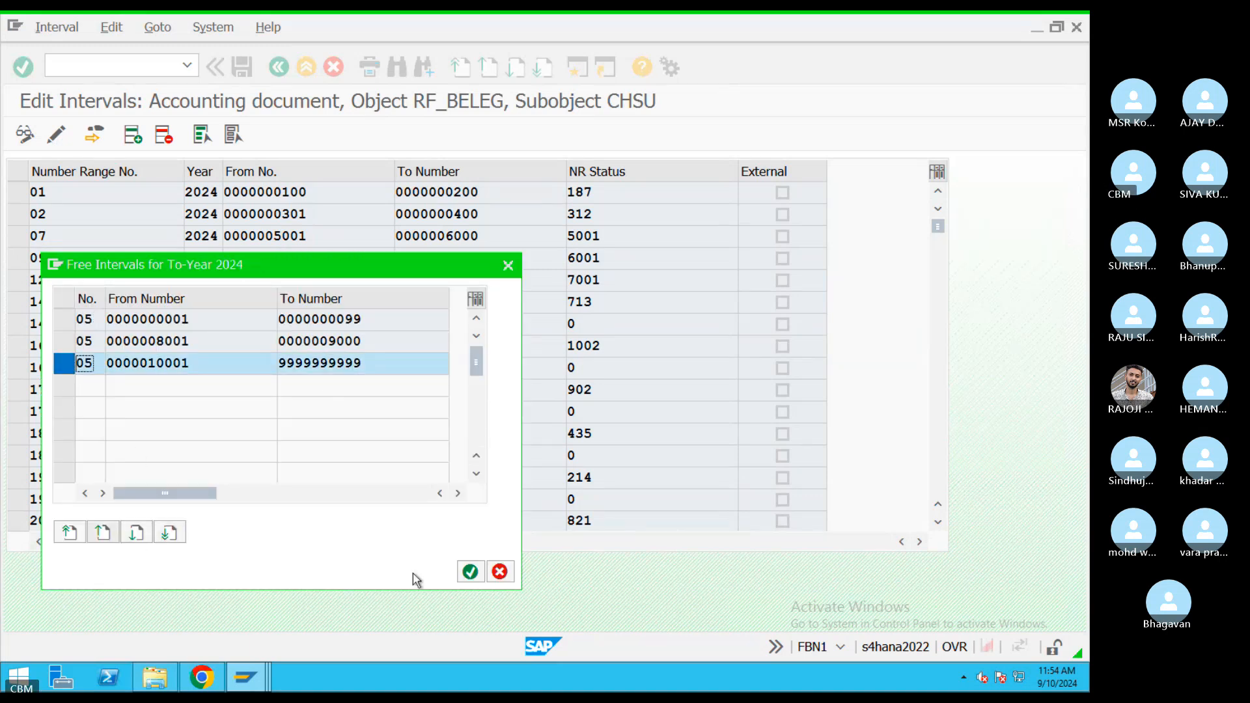
left_click(470, 572)
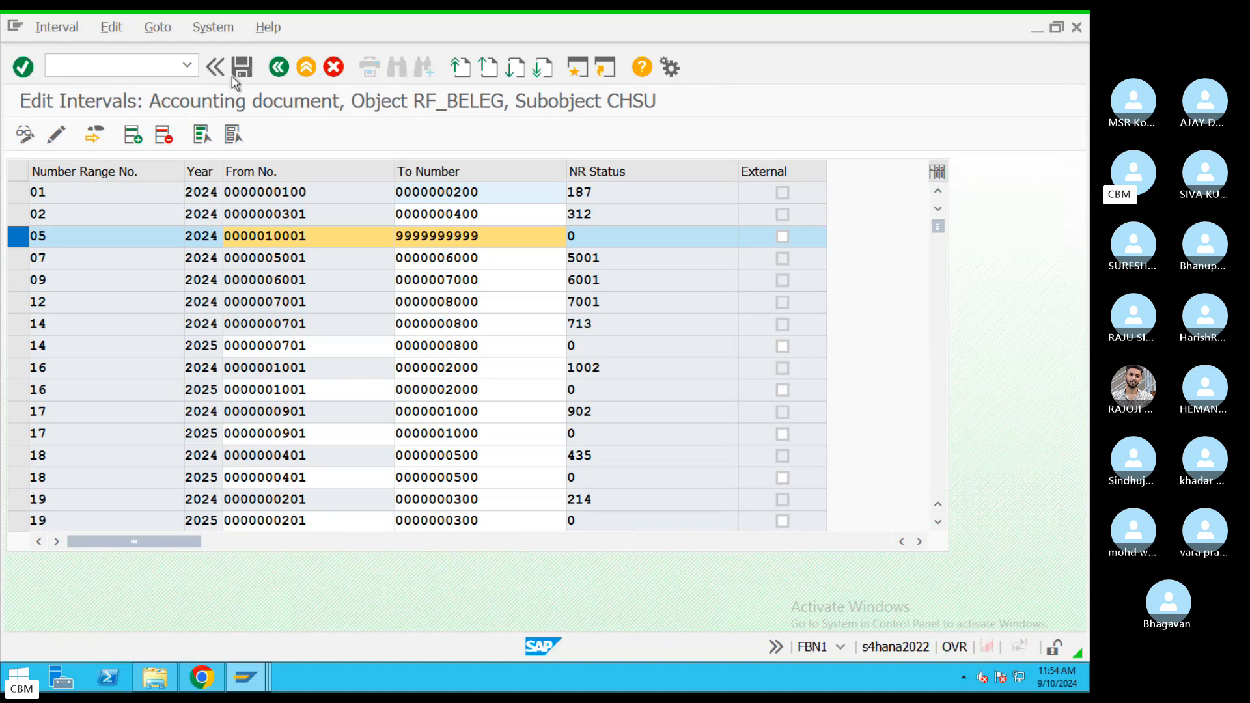
left_click(241, 67)
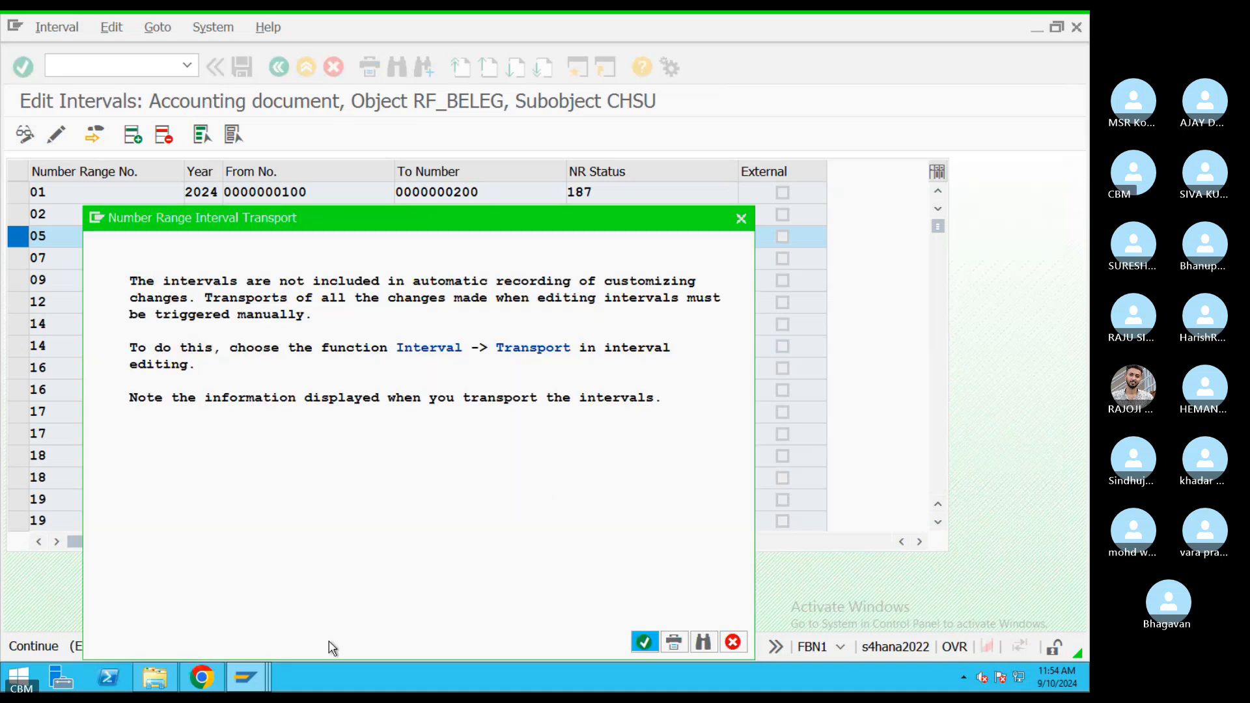
key("Return")
Close the unneeded SAP sessions, including Enqueue Administration, the document displays and Foreign Currency Valuation, and switch to the Depreciation Posting Run session
mouse_move(246, 677)
mouse_move(276, 617)
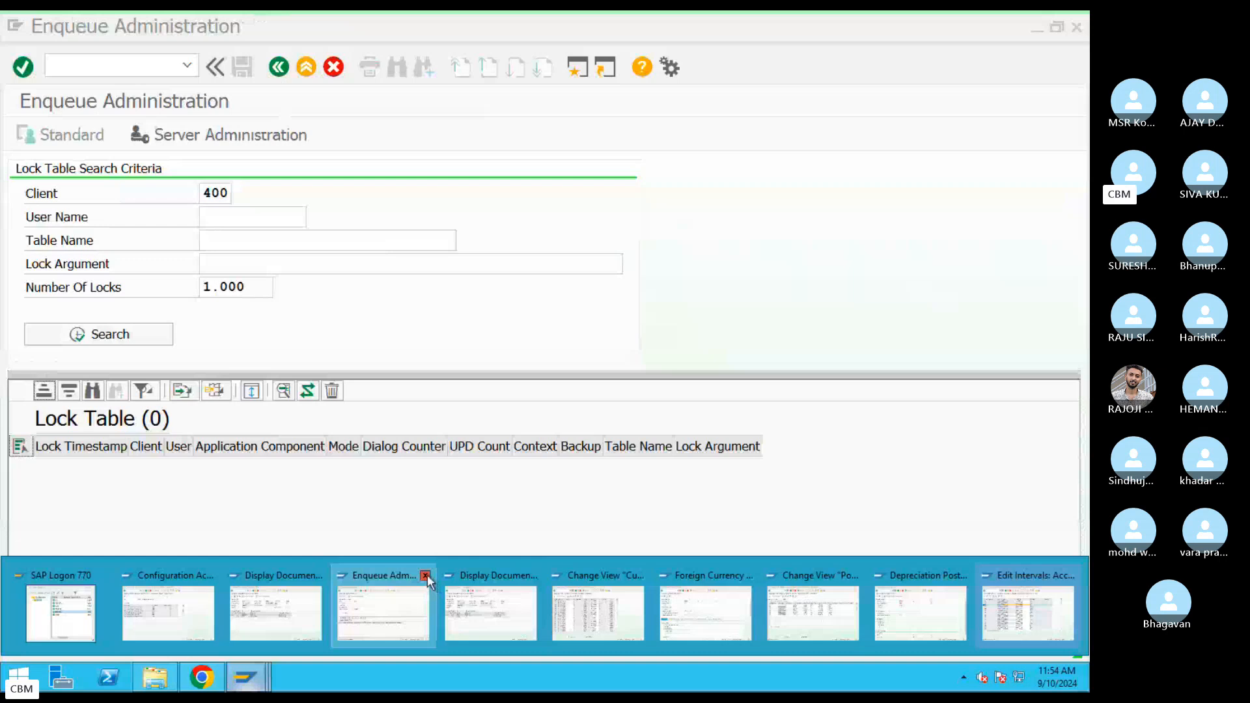
left_click(425, 575)
left_click(354, 567)
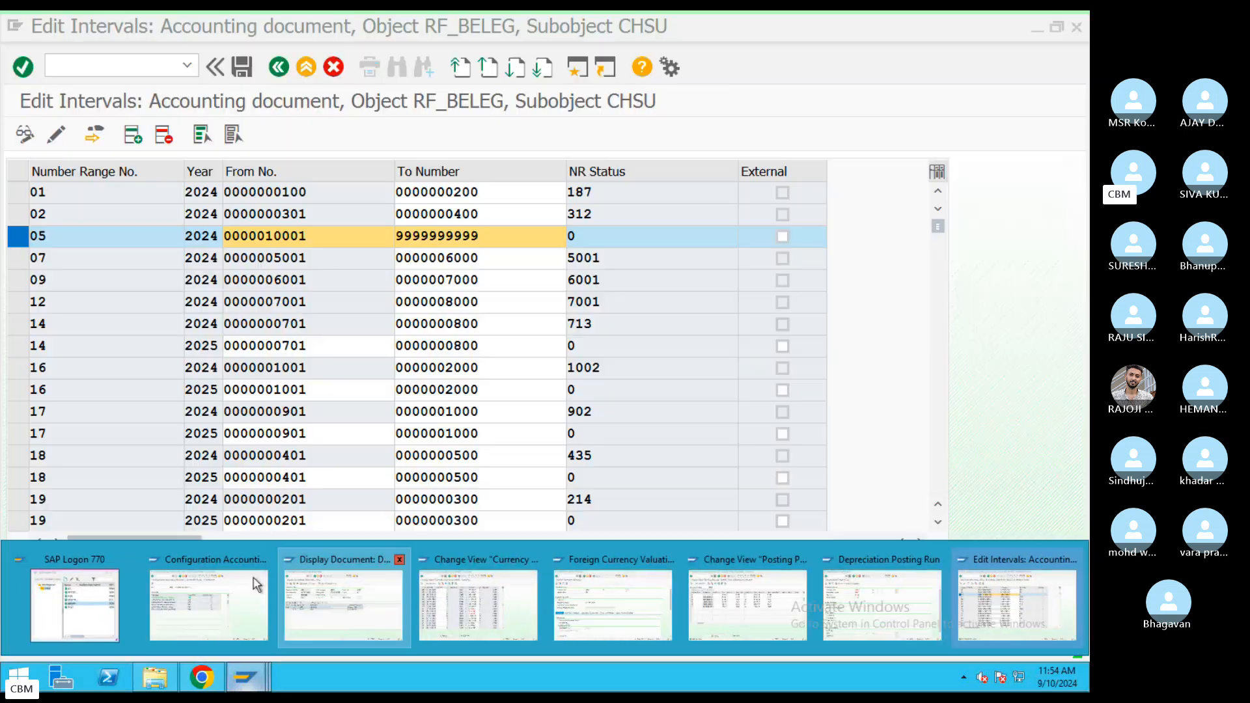
left_click(264, 560)
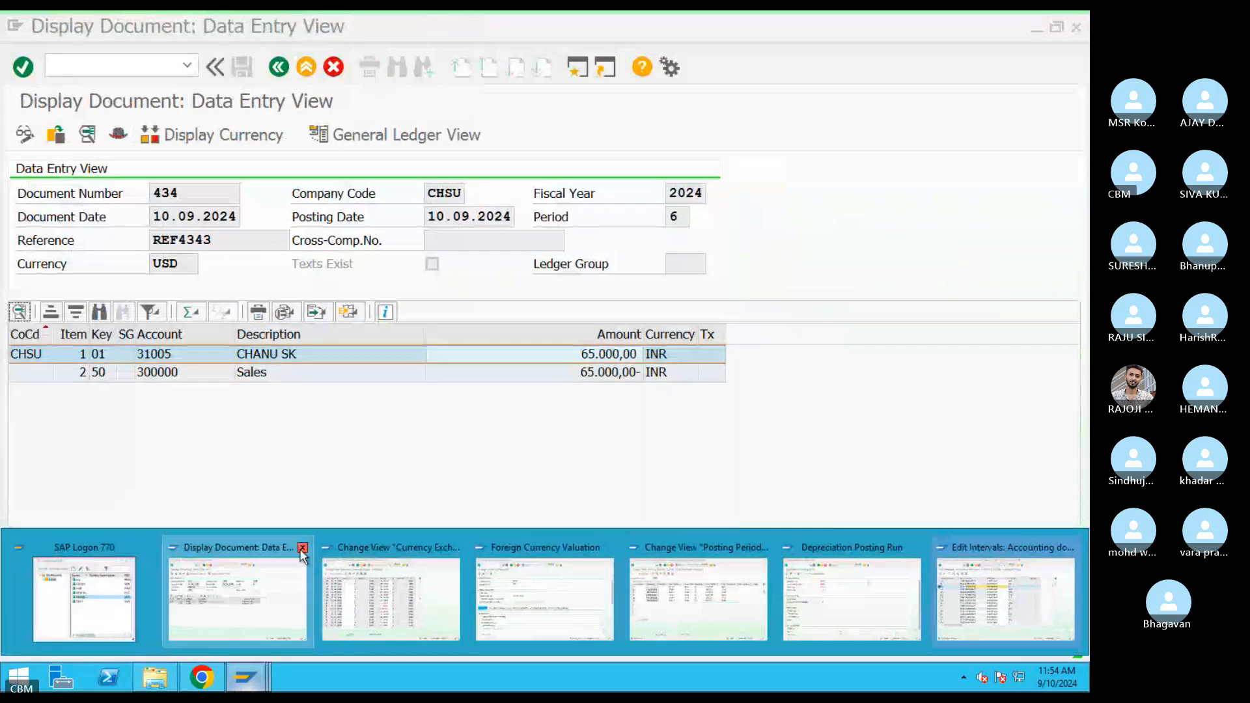
left_click(303, 547)
left_click(324, 543)
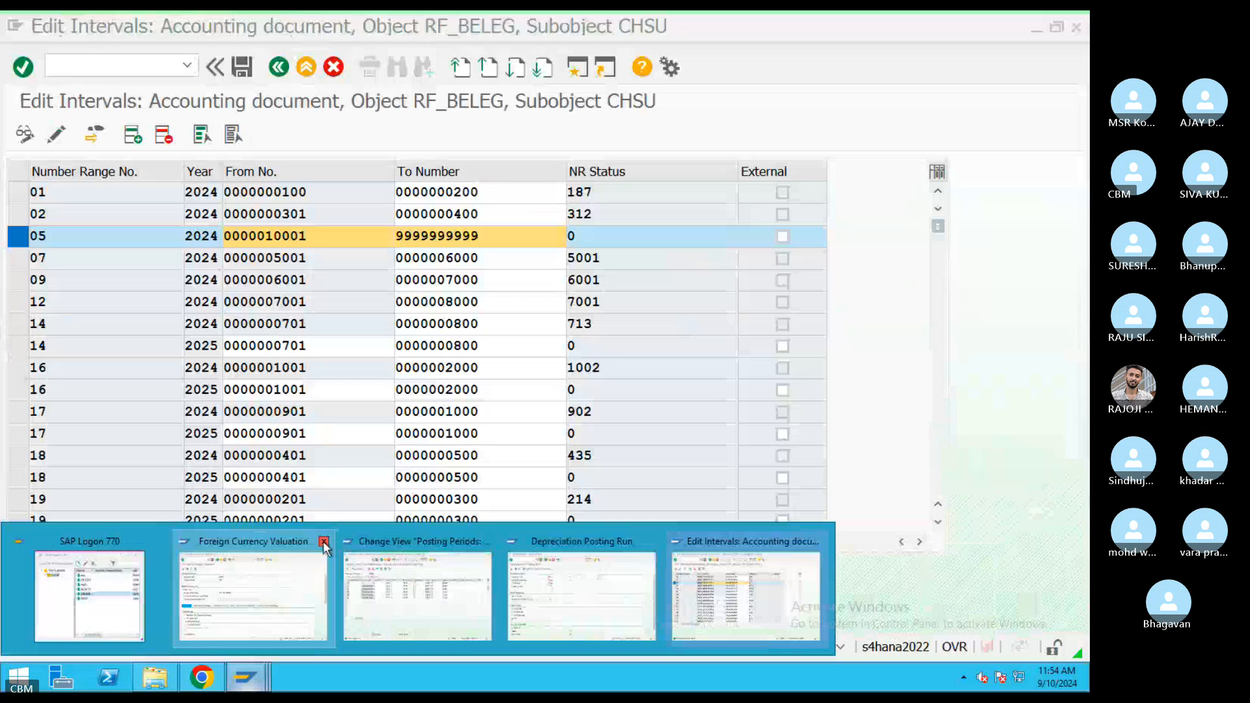
left_click(324, 541)
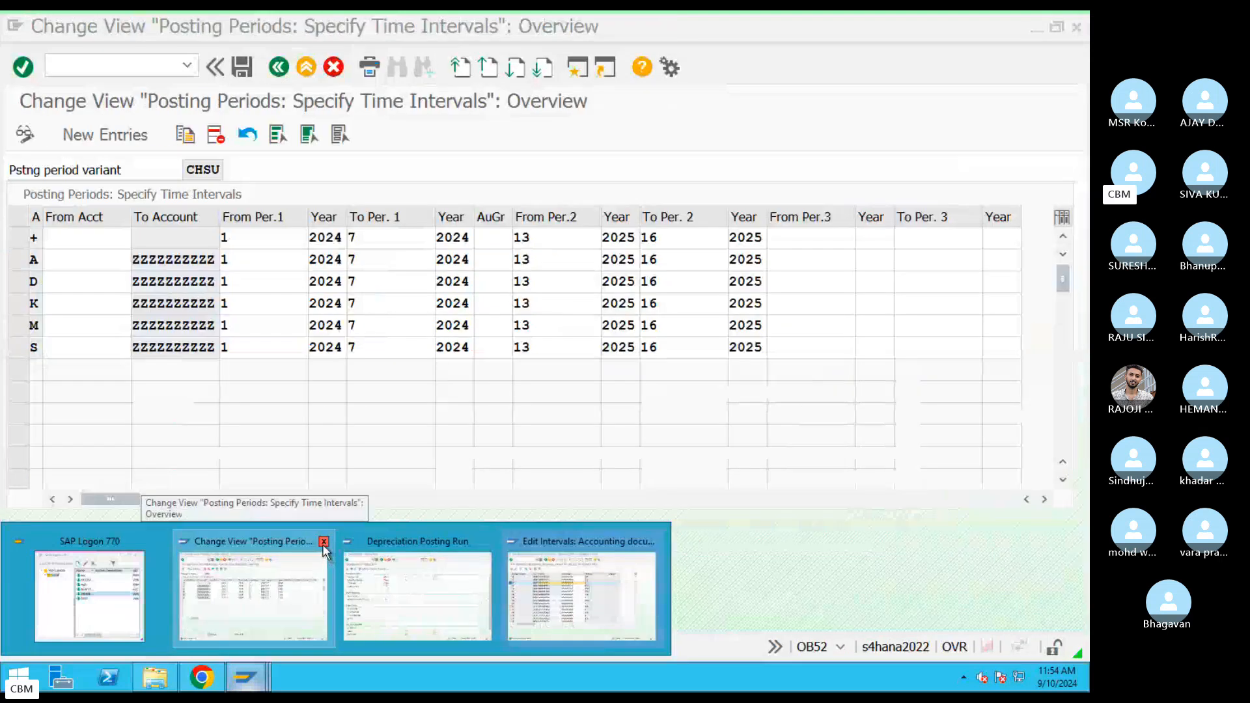
left_click(386, 583)
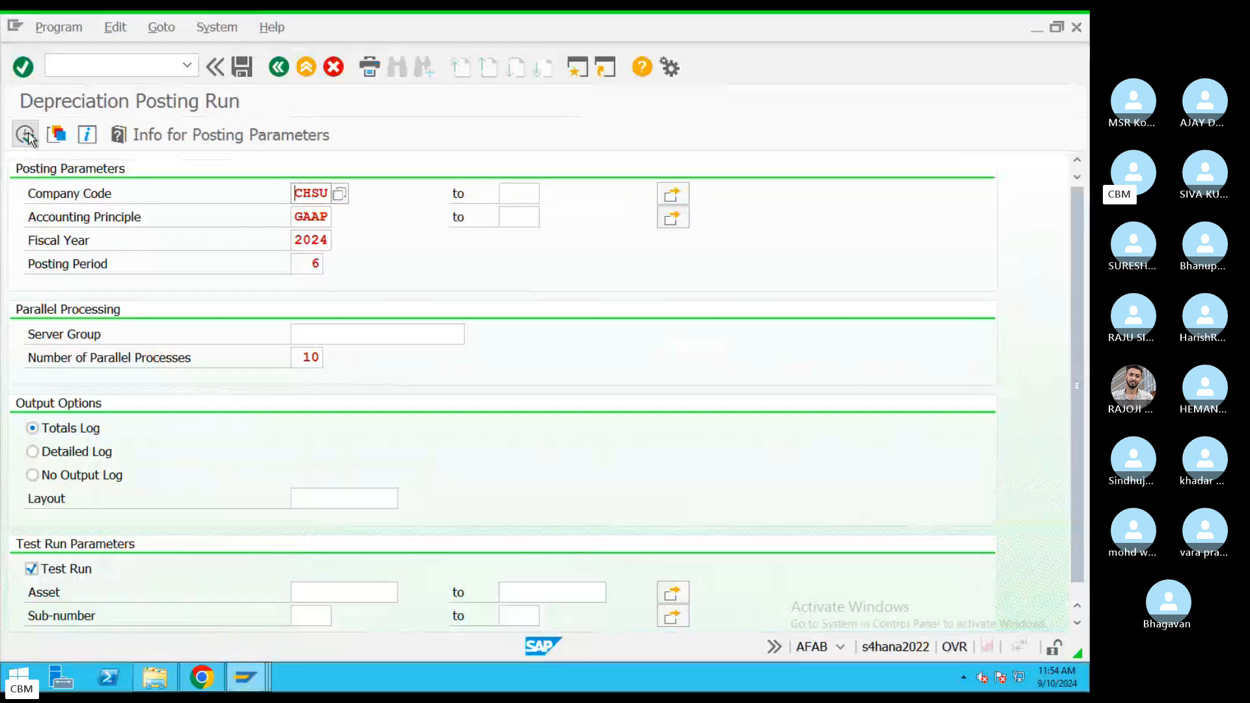
Execute the depreciation test run for period 6 and open the line items of its ordinary depreciation document
left_click(26, 135)
left_click(302, 461)
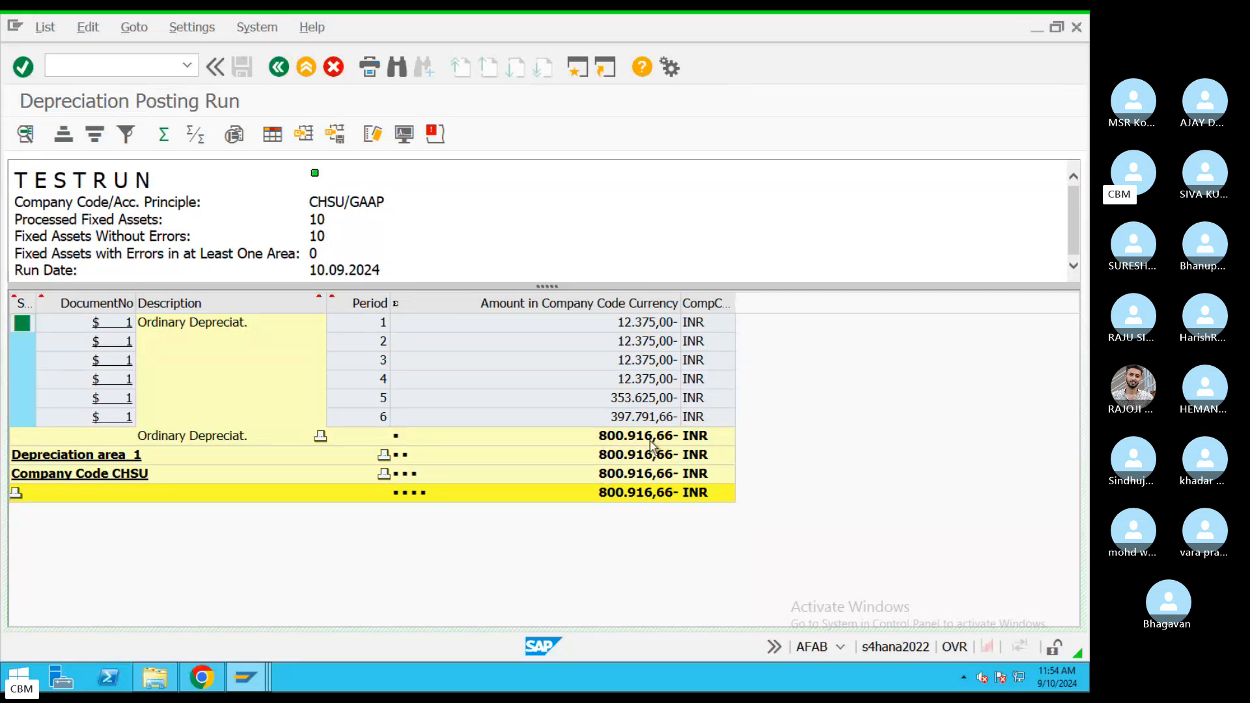
left_click(112, 323)
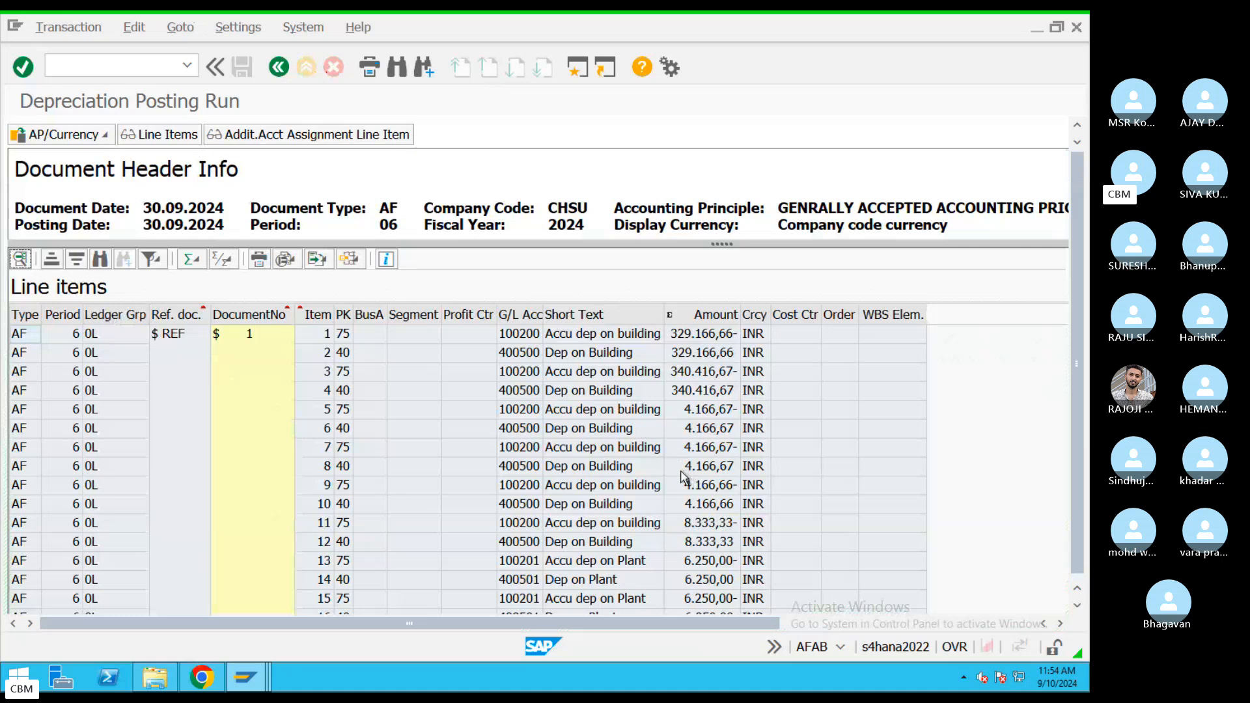
Return to the depreciation run parameters, set the output to Detailed Log, and execute the test run again, continuing online processing
left_click_drag(1076, 441, 1074, 514)
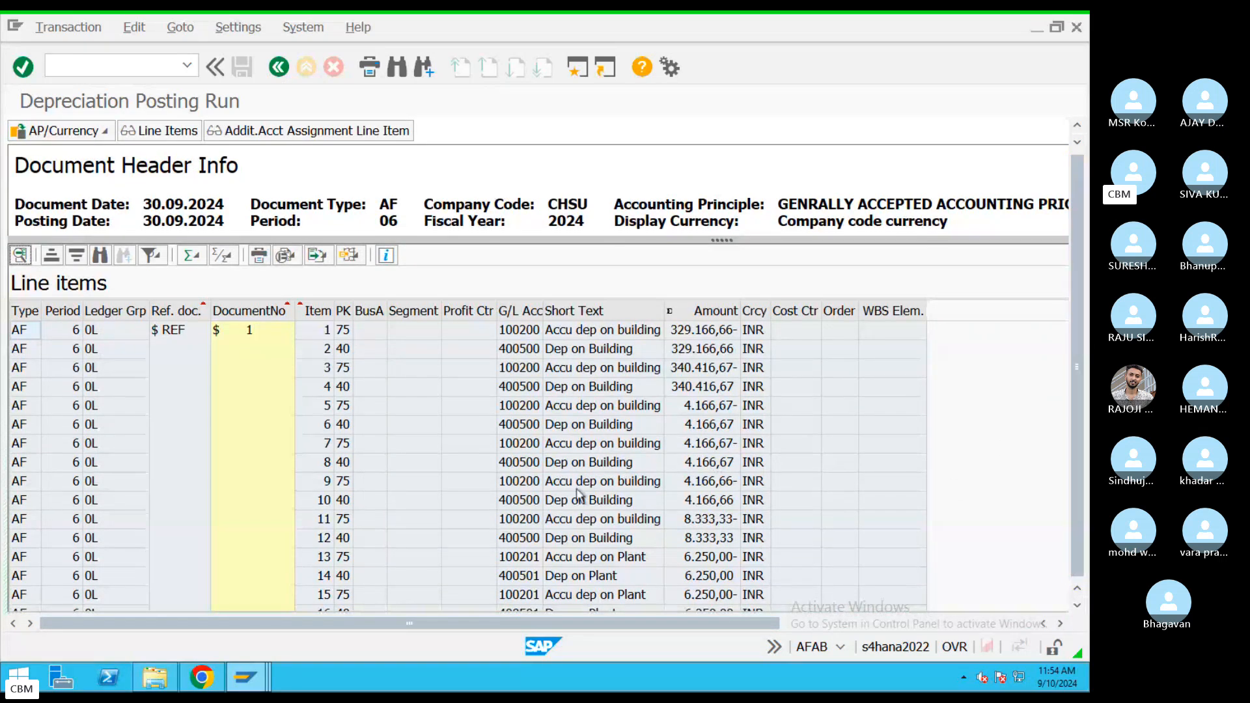
key("F3")
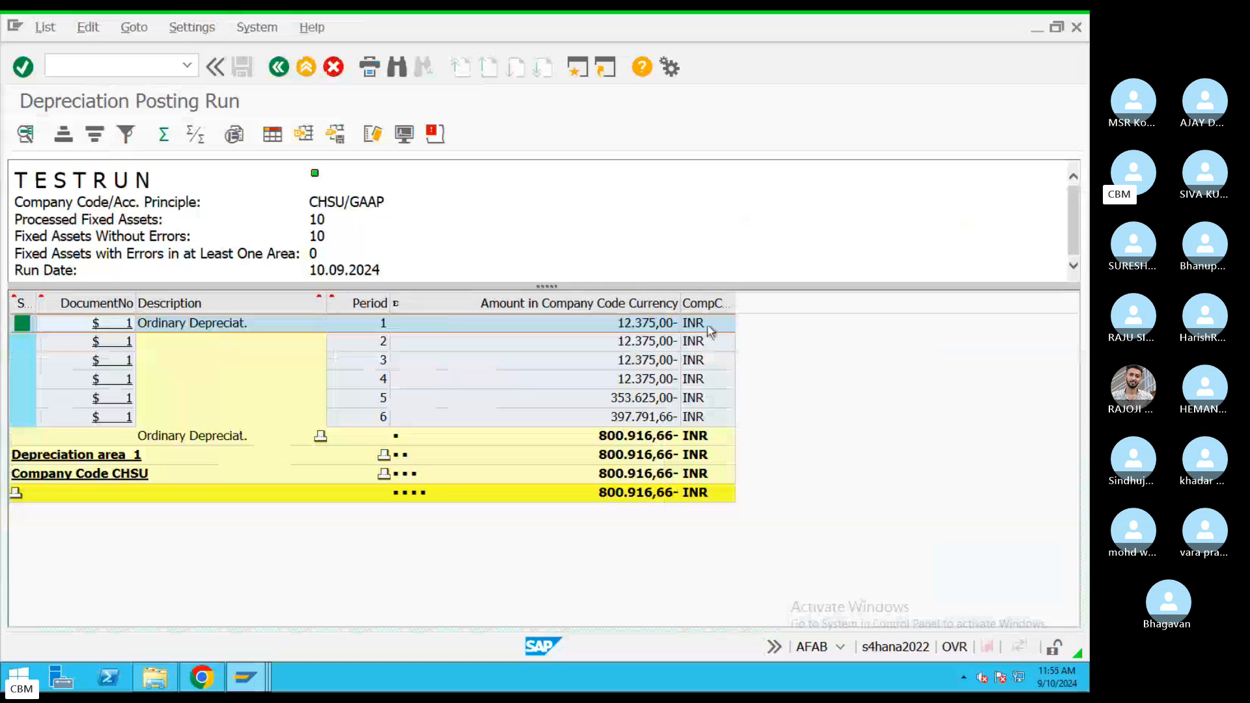
key("F3")
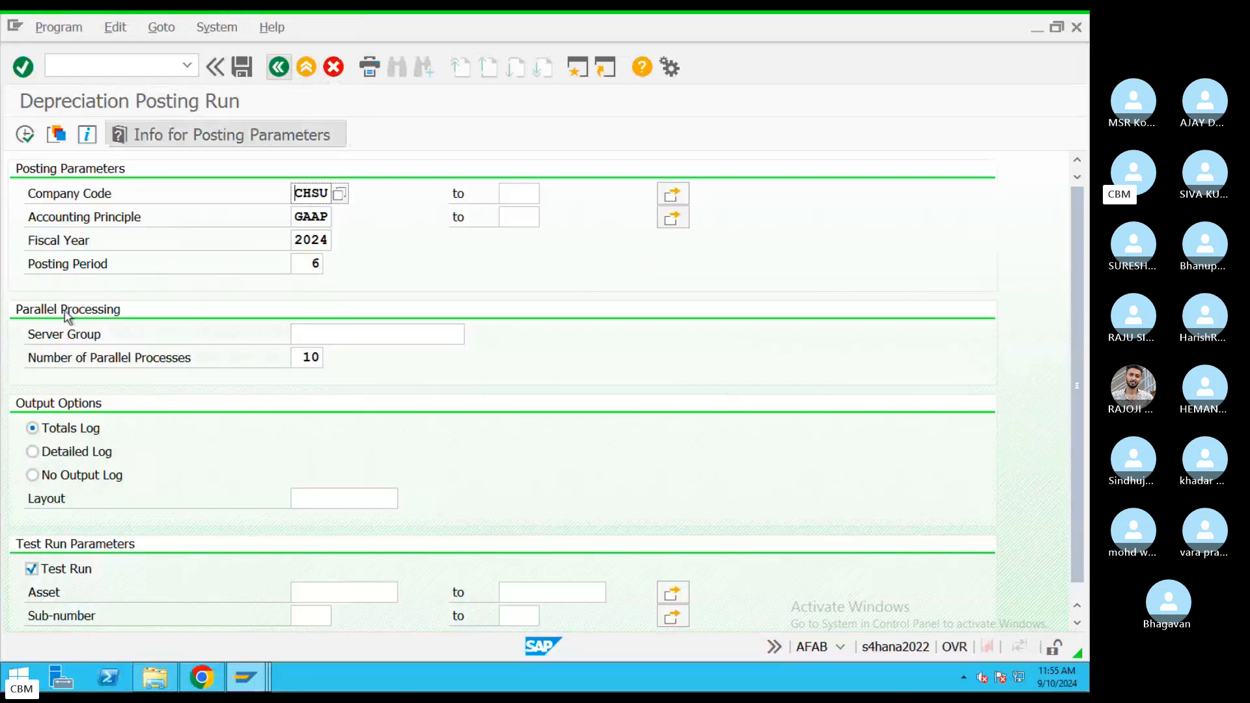
left_click(32, 451)
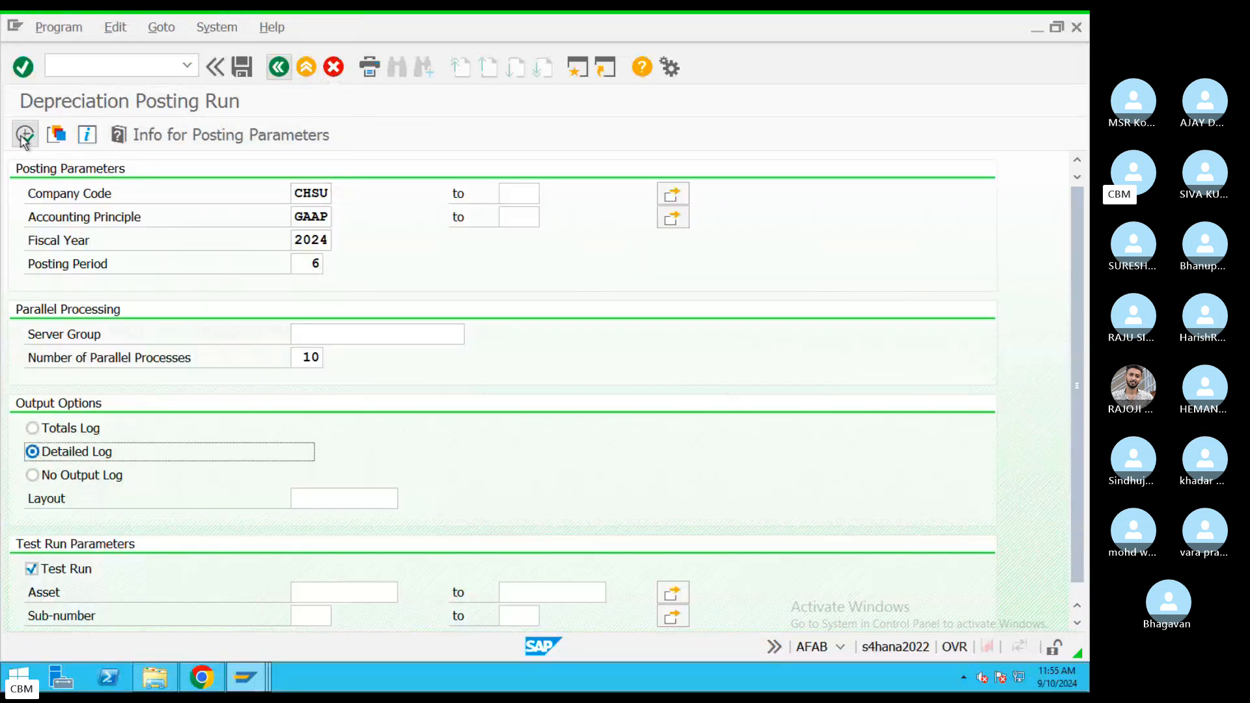
left_click(25, 134)
left_click(319, 466)
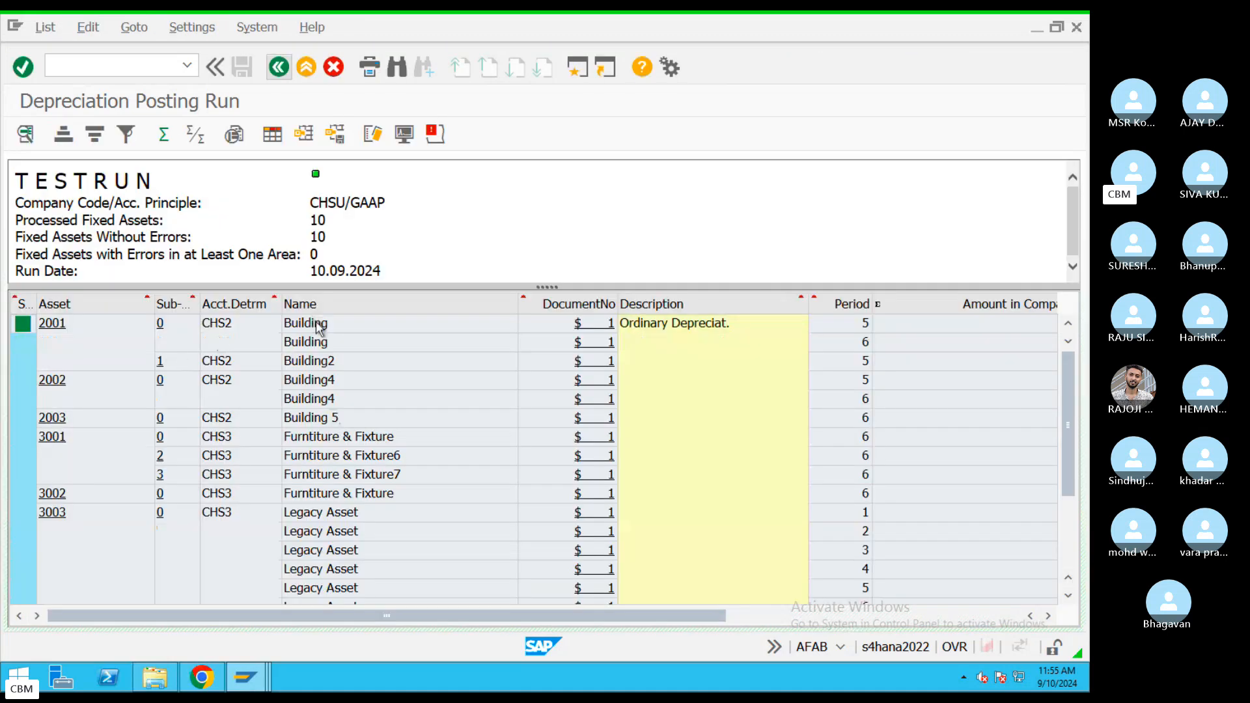
Examine the depreciation document of asset 2001 and the detailed asset list of the test run, and return to the run parameters
left_click(597, 326)
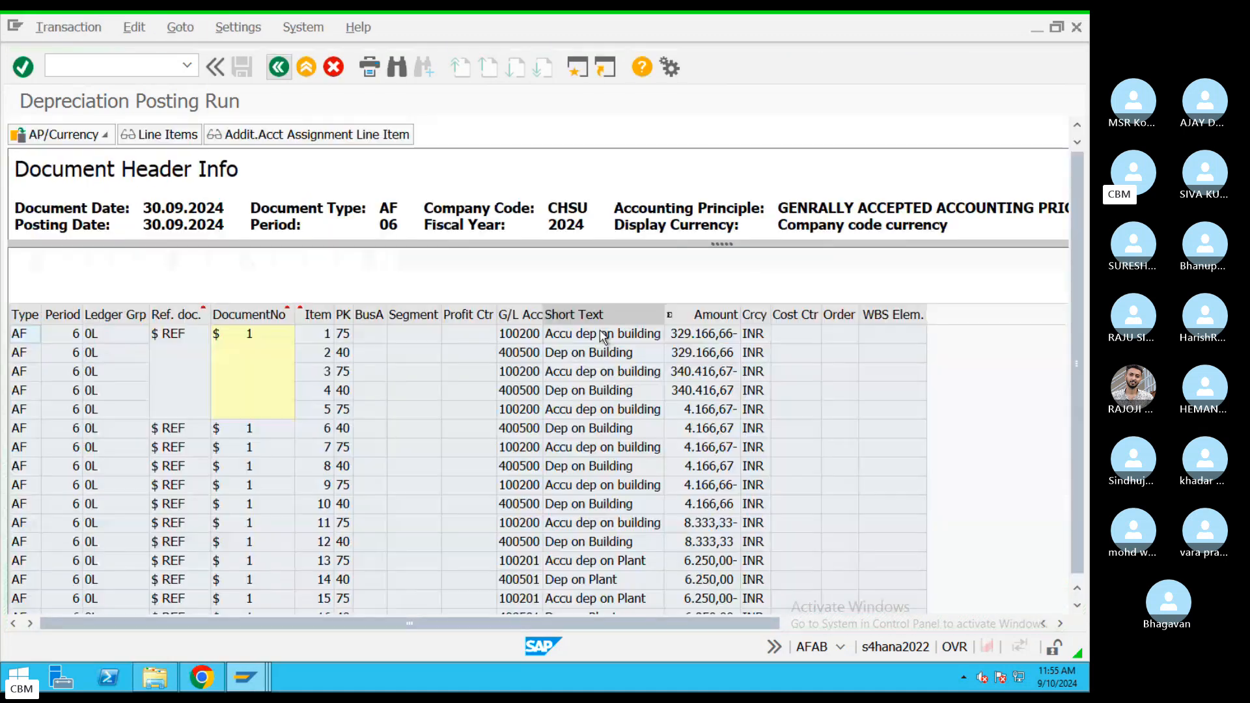
left_click(279, 69)
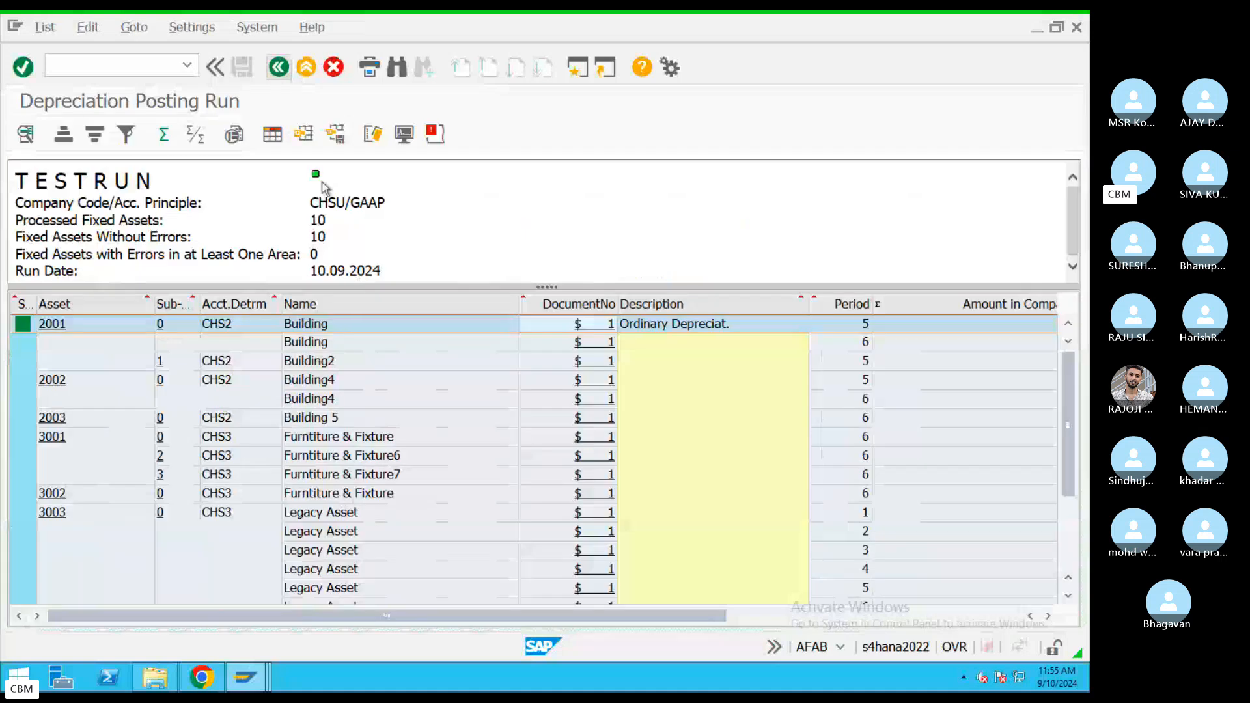
scroll(223, 412, "down", 3)
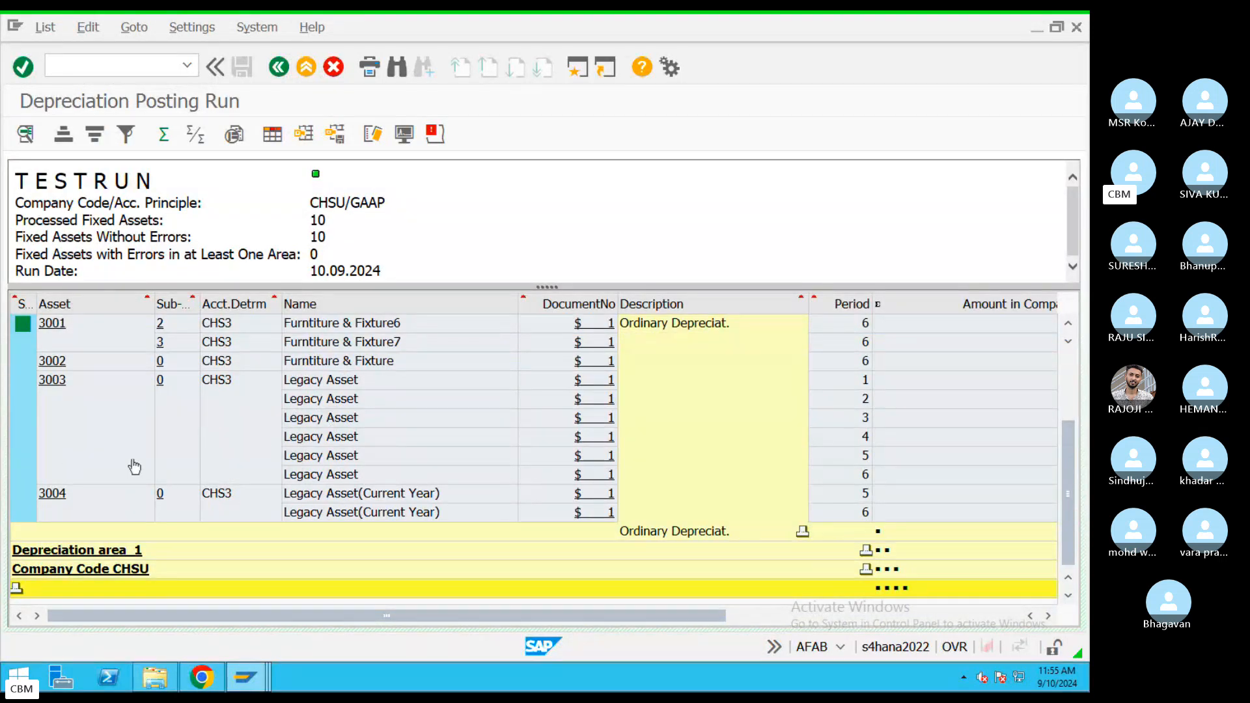
scroll(187, 462, "up", 3)
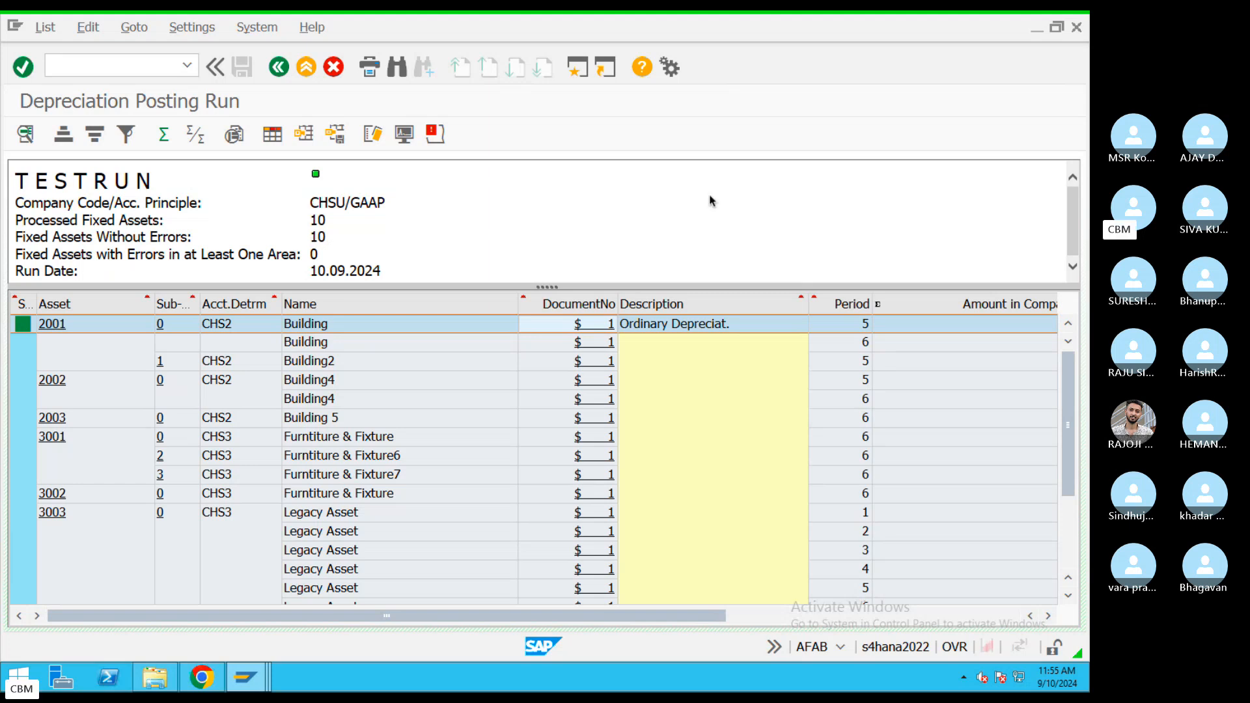
left_click(279, 66)
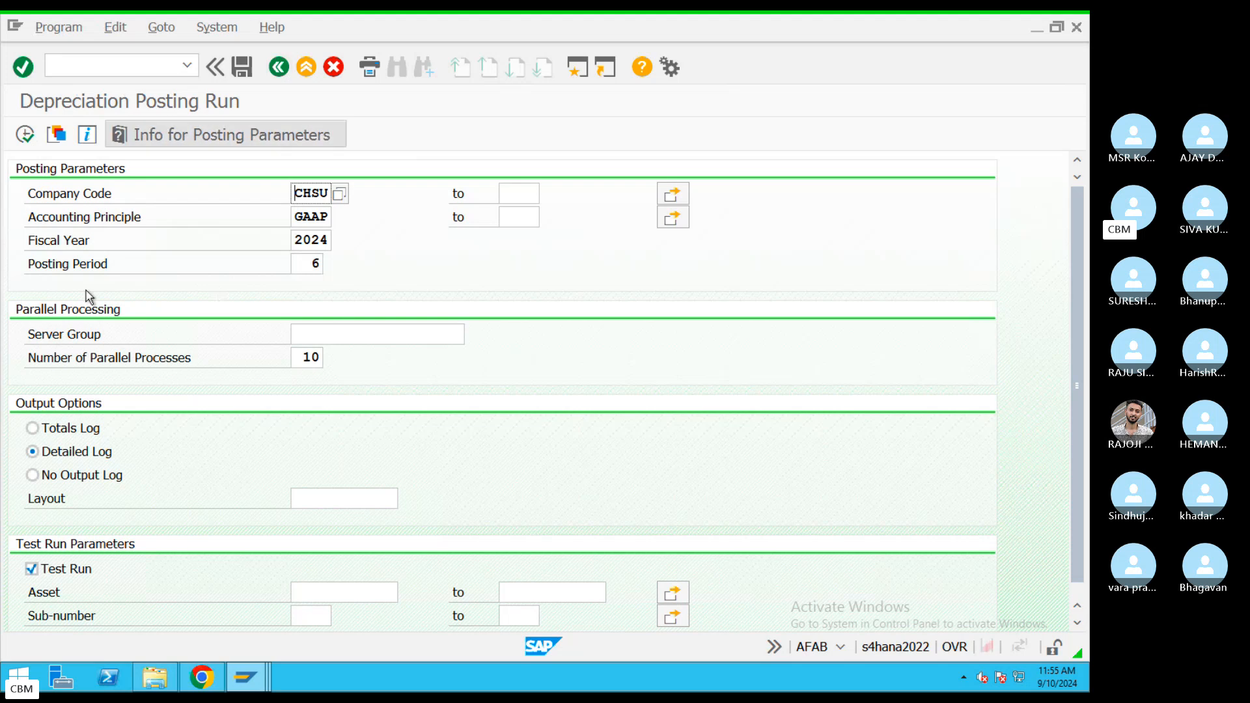
Execute the period 6 depreciation test run once more, display its log messages, and return to the run parameters
left_click(53, 563)
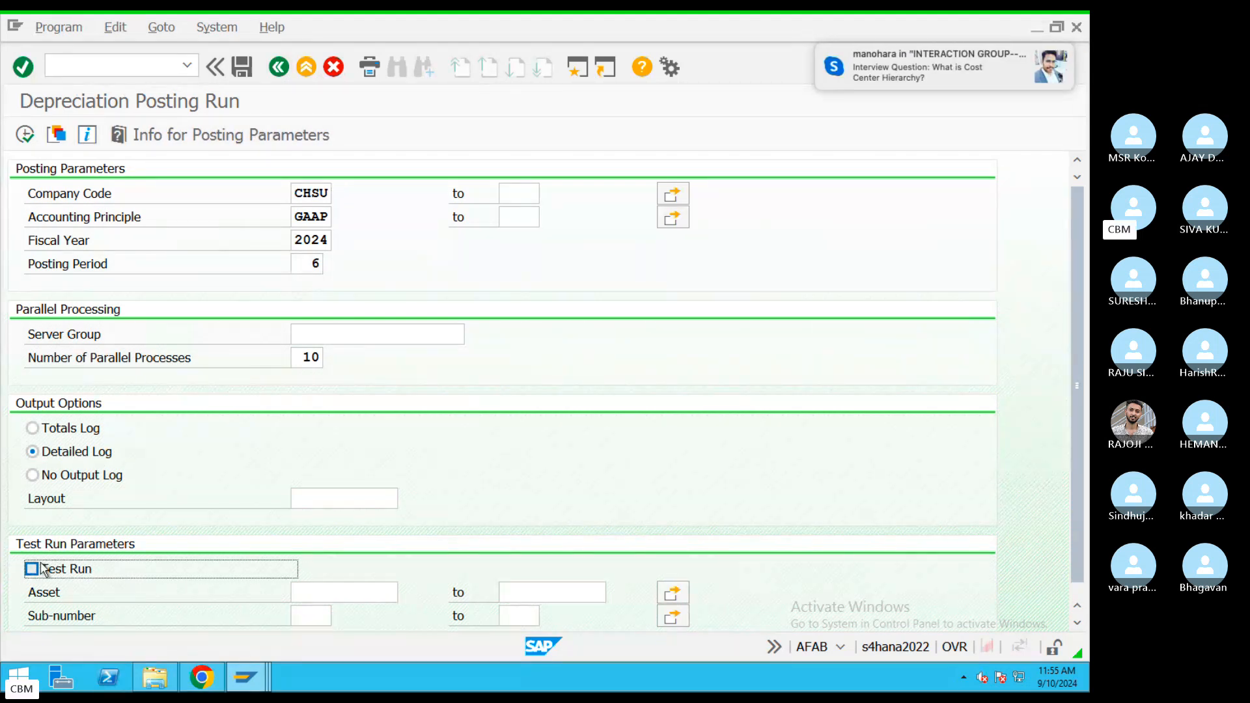
left_click(41, 571)
left_click(25, 135)
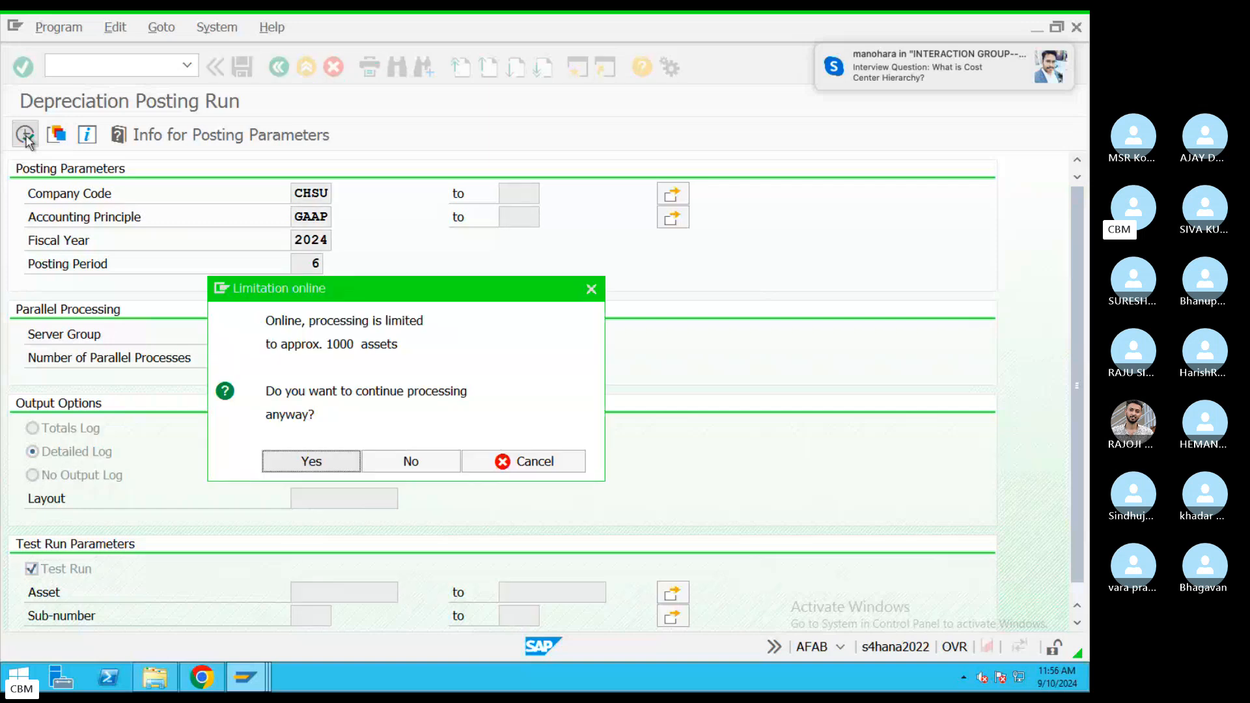
left_click(321, 465)
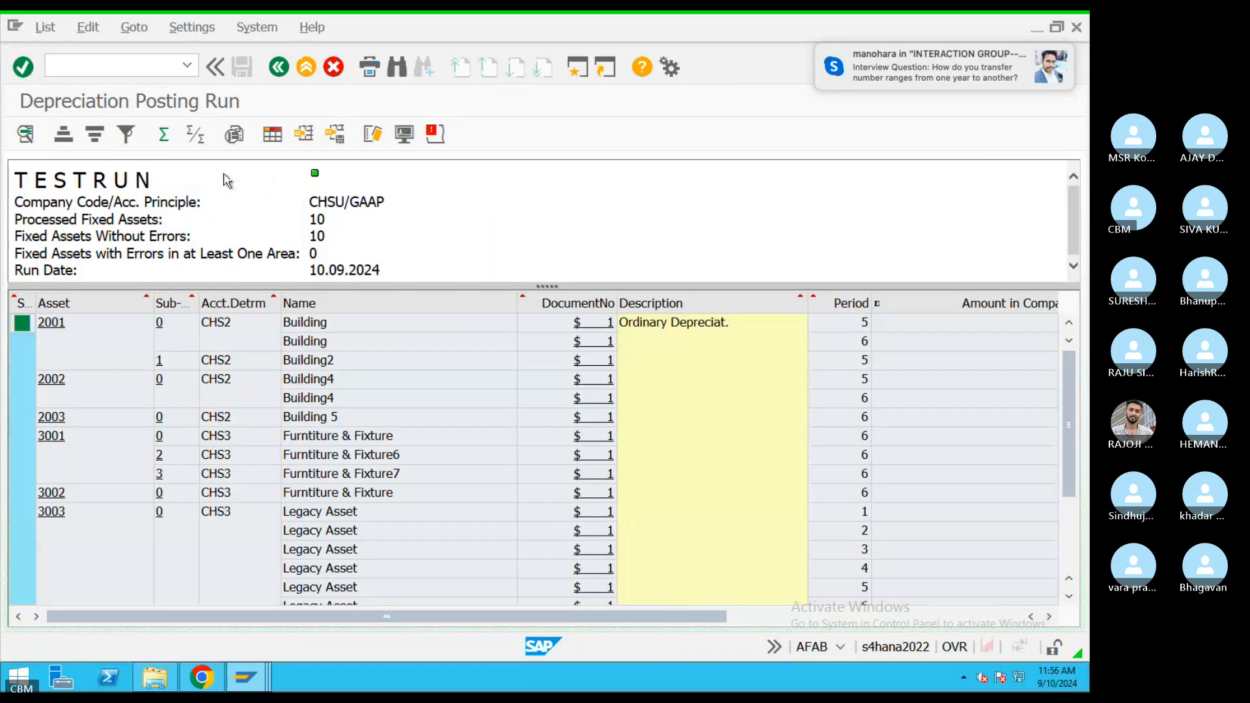
left_click(434, 134)
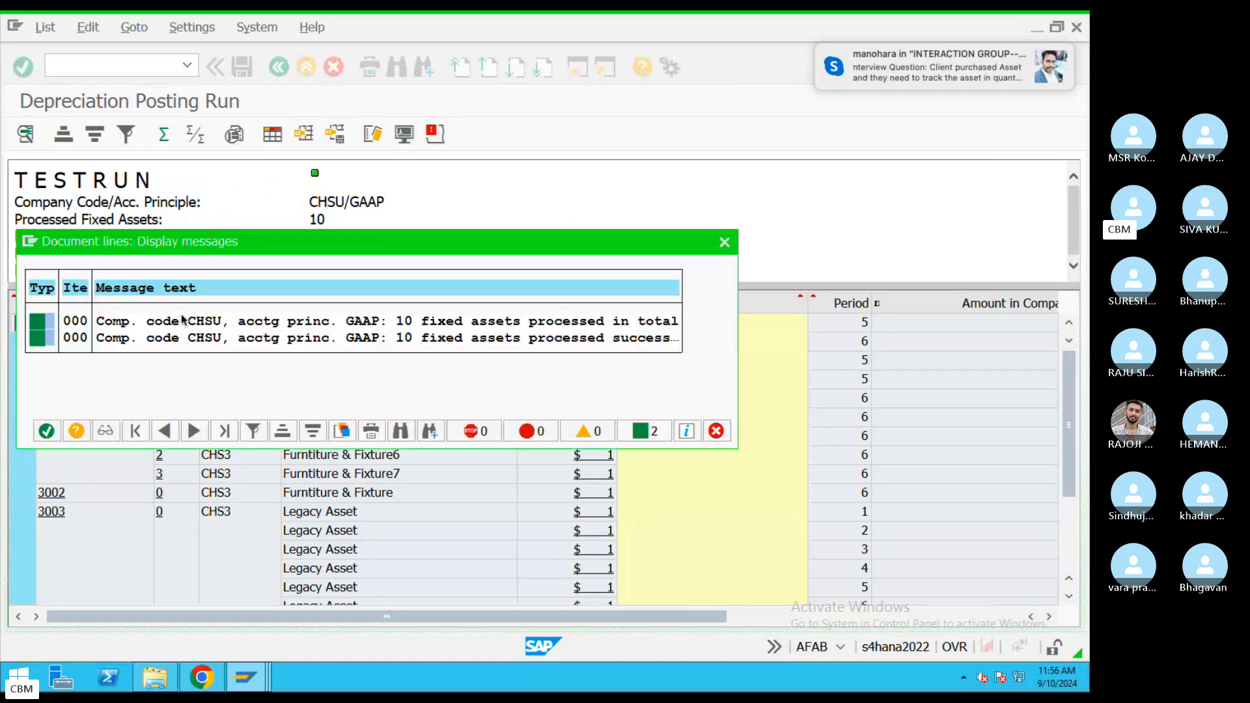
left_click(724, 242)
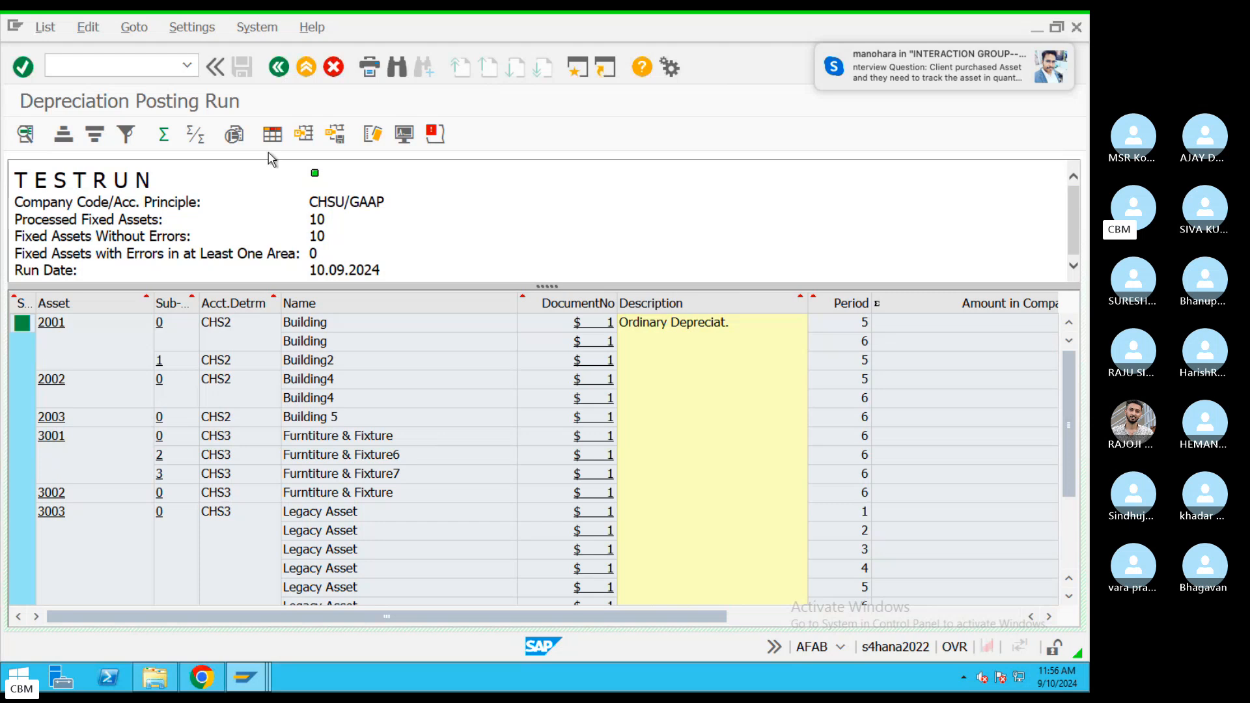
left_click(280, 66)
Deactivate Test Run, try to execute the depreciation posting run online, and dismiss the information message
left_click(31, 569)
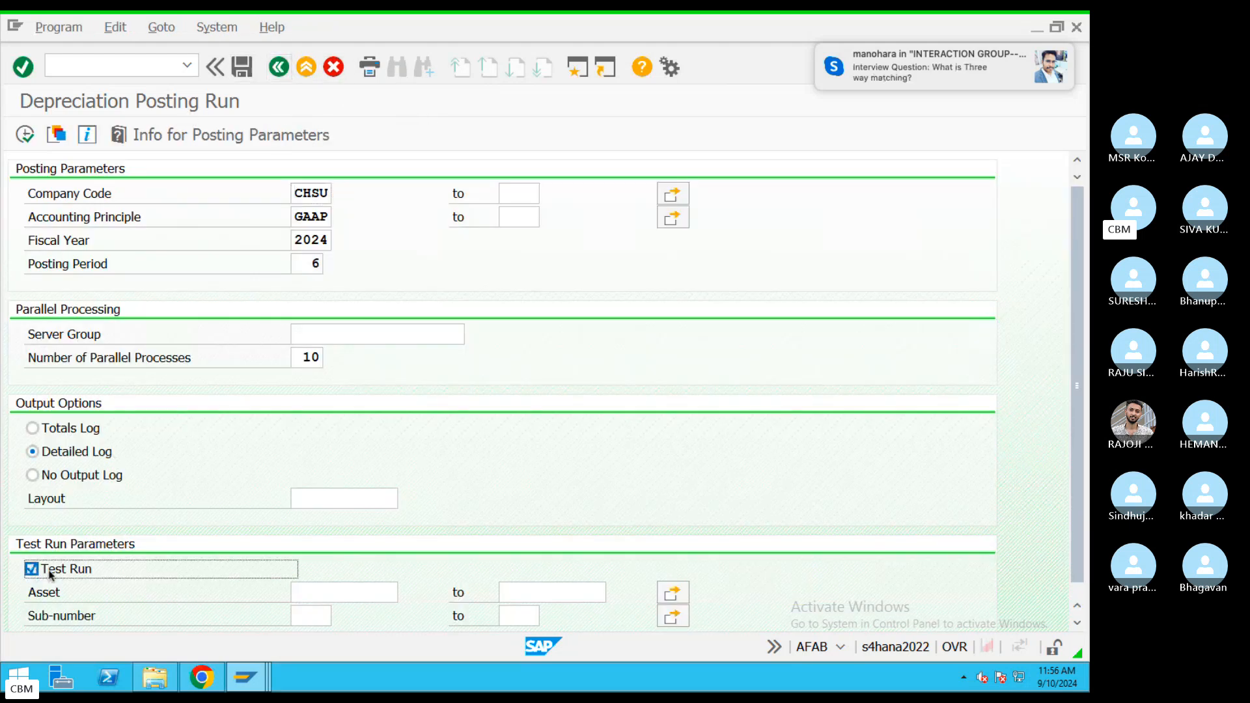
left_click(24, 135)
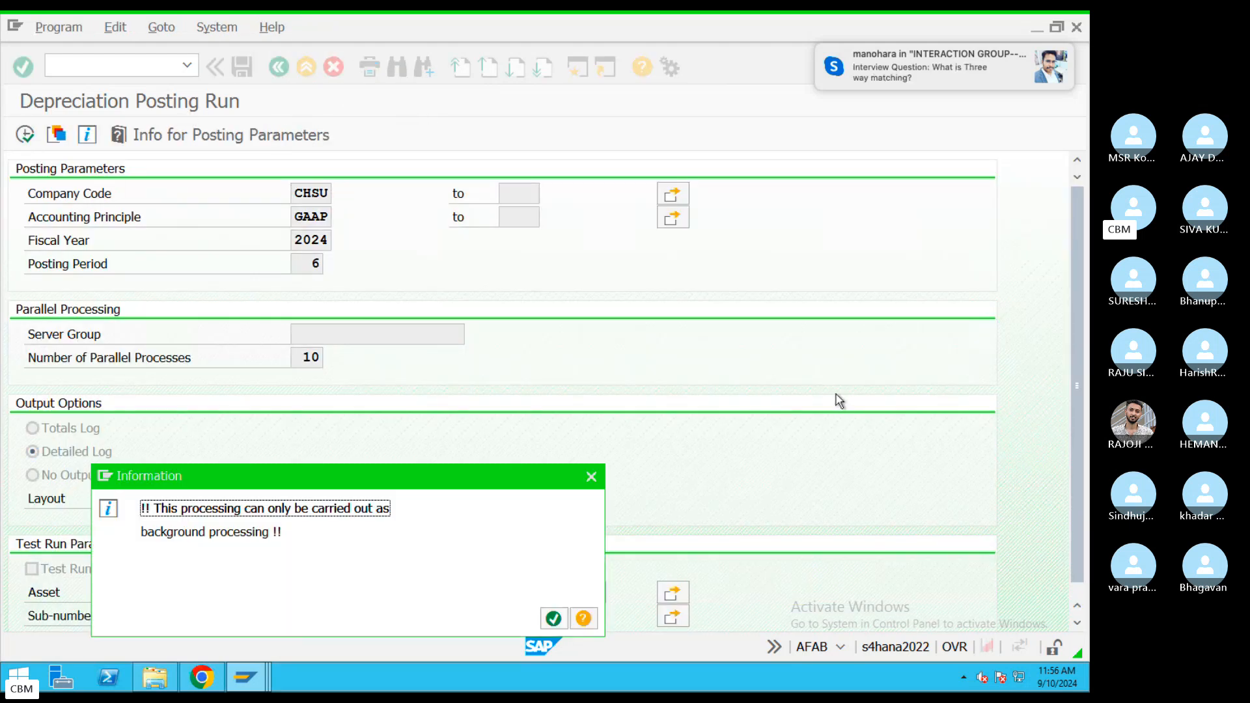
left_click(566, 619)
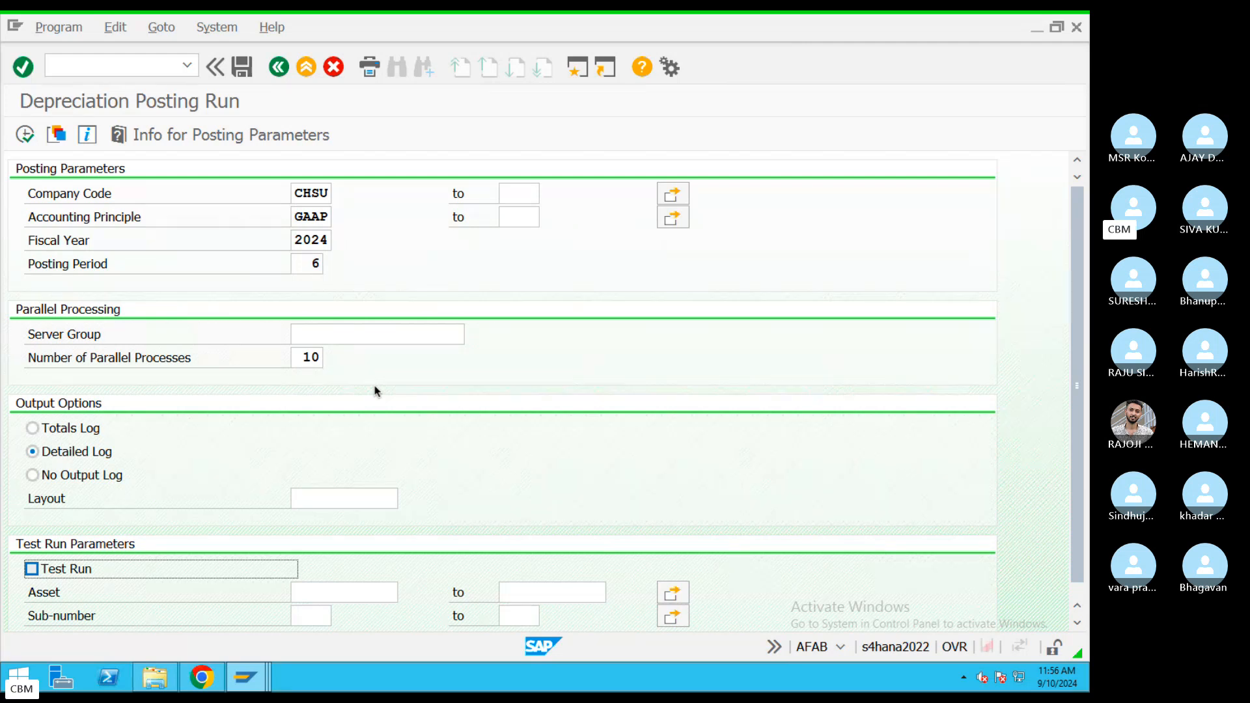
Execute the depreciation posting run in the background and accept the print parameters with output device LP01
left_click(59, 27)
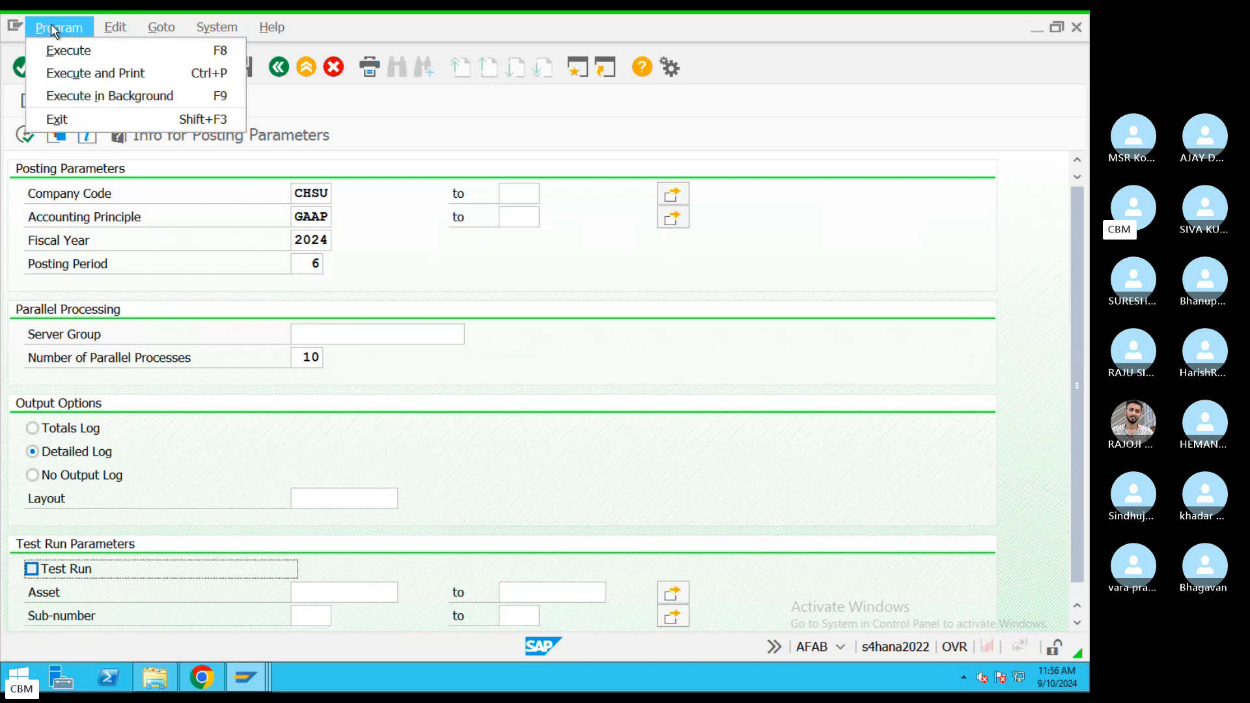
left_click(108, 98)
left_click_drag(223, 203, 154, 203)
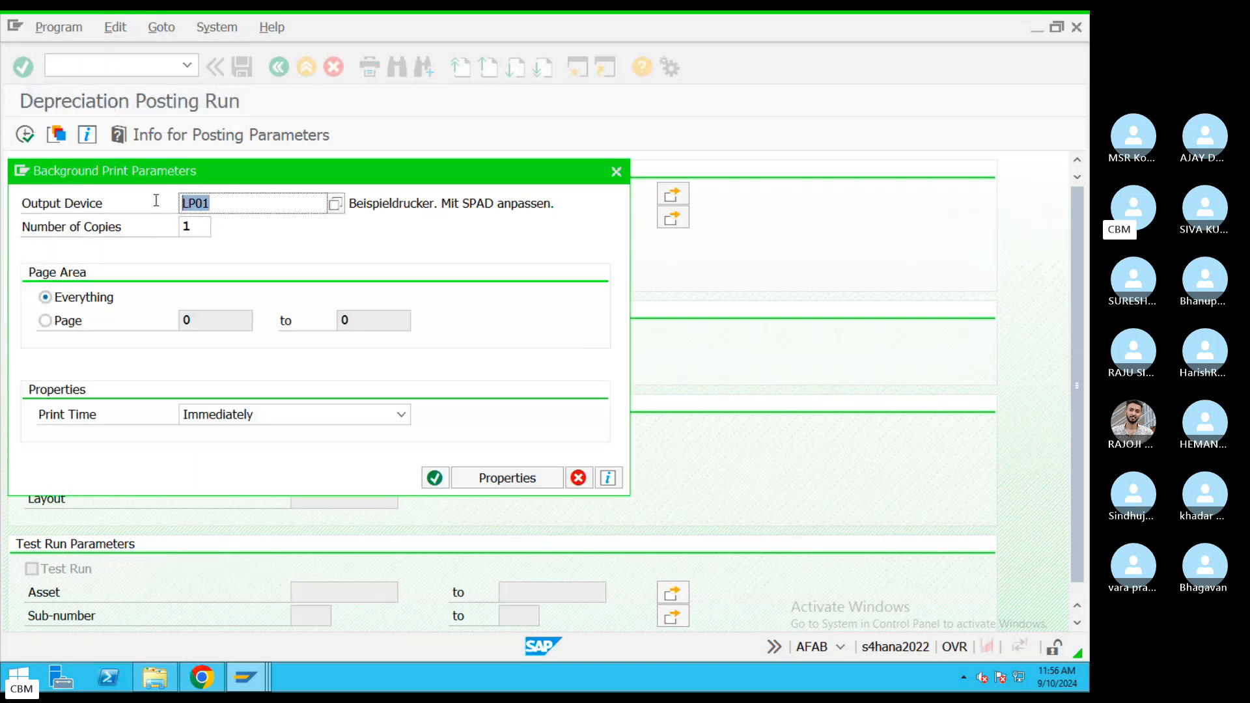
left_click(435, 478)
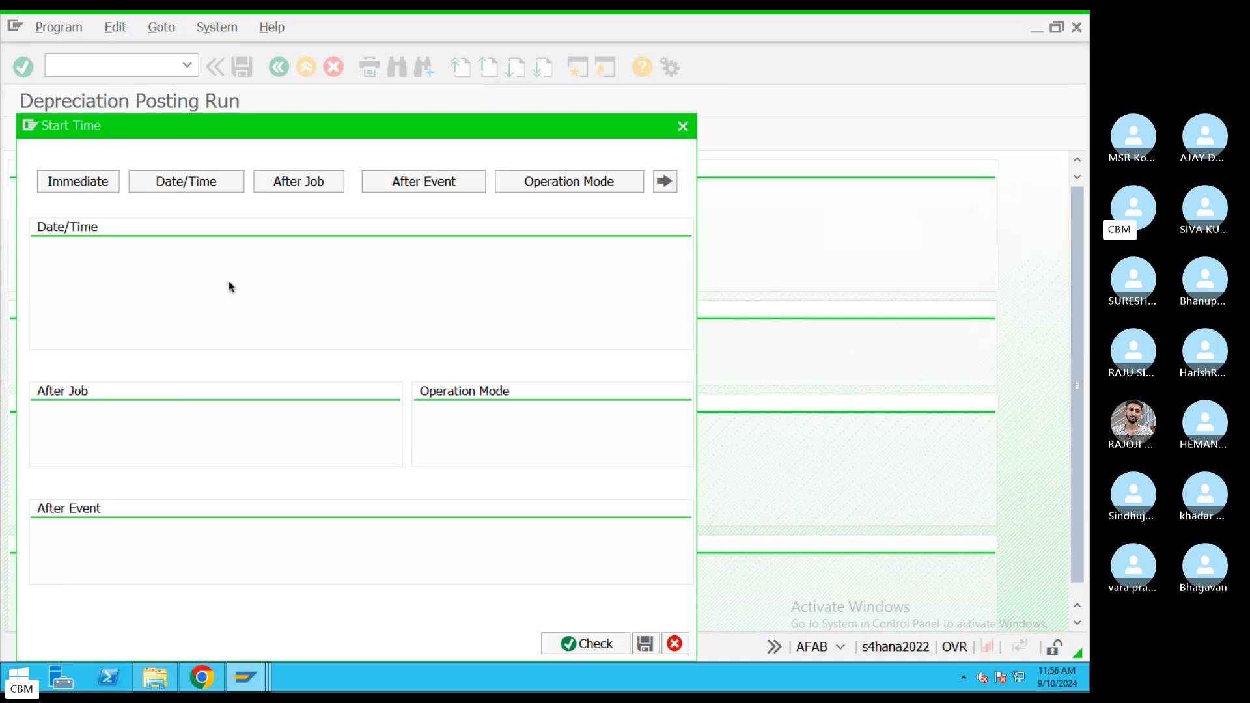
left_click(185, 190)
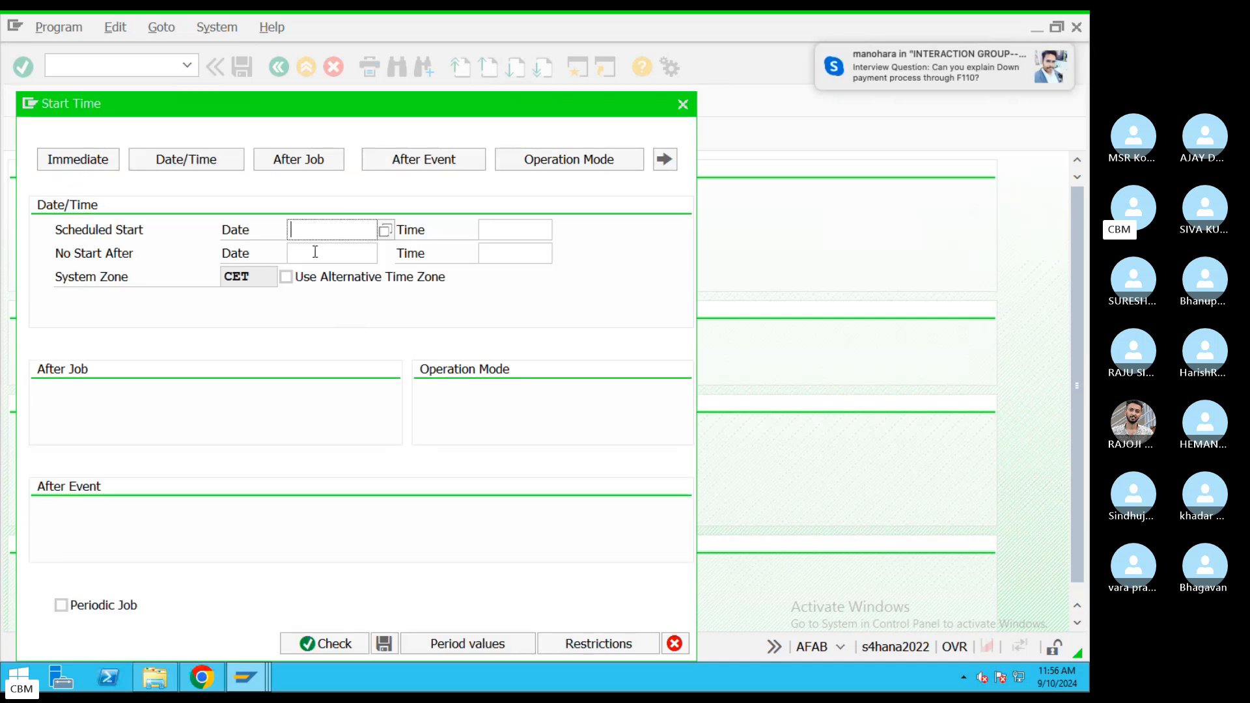
left_click(313, 252)
left_click(502, 231)
left_click(346, 232)
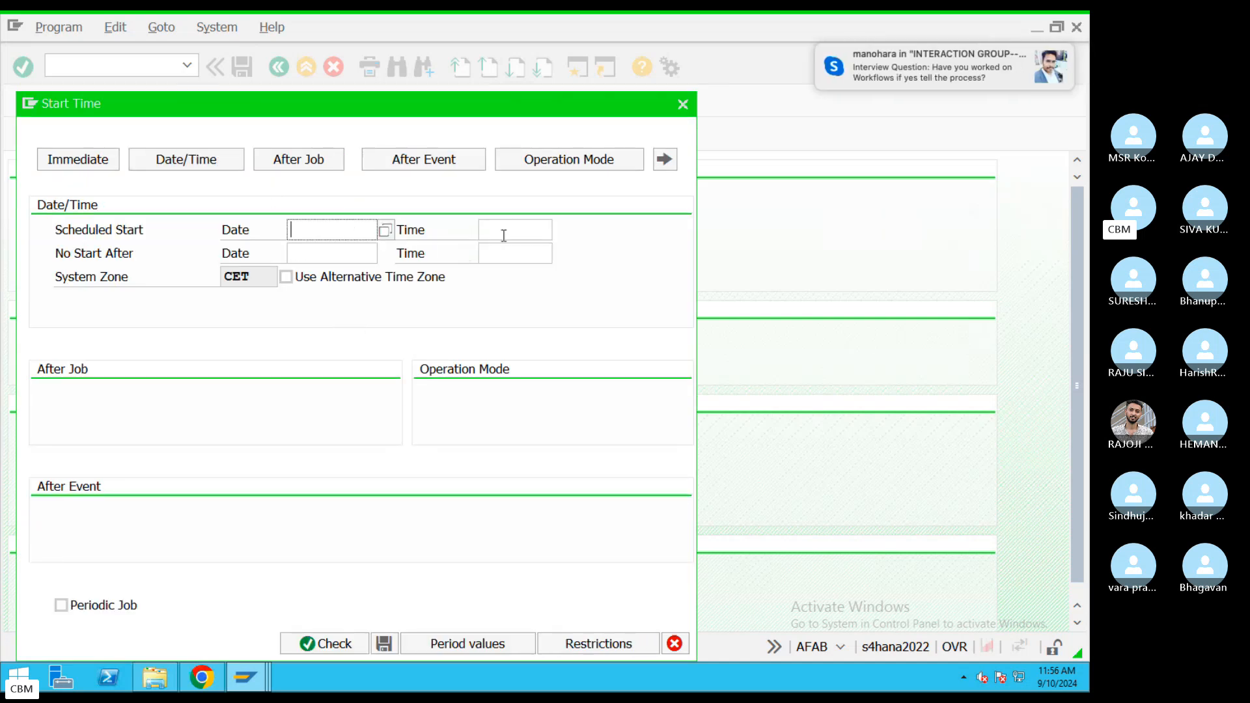
left_click(503, 233)
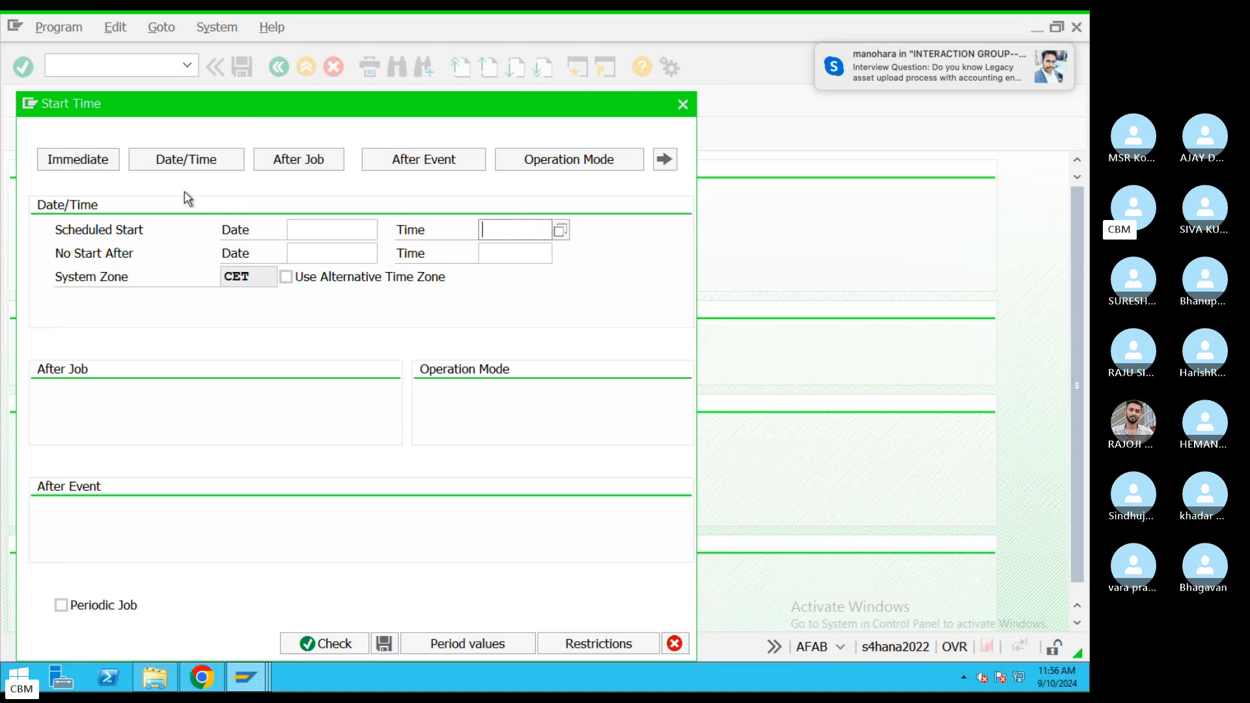
Set the background job to start immediately and save its start time
left_click(83, 159)
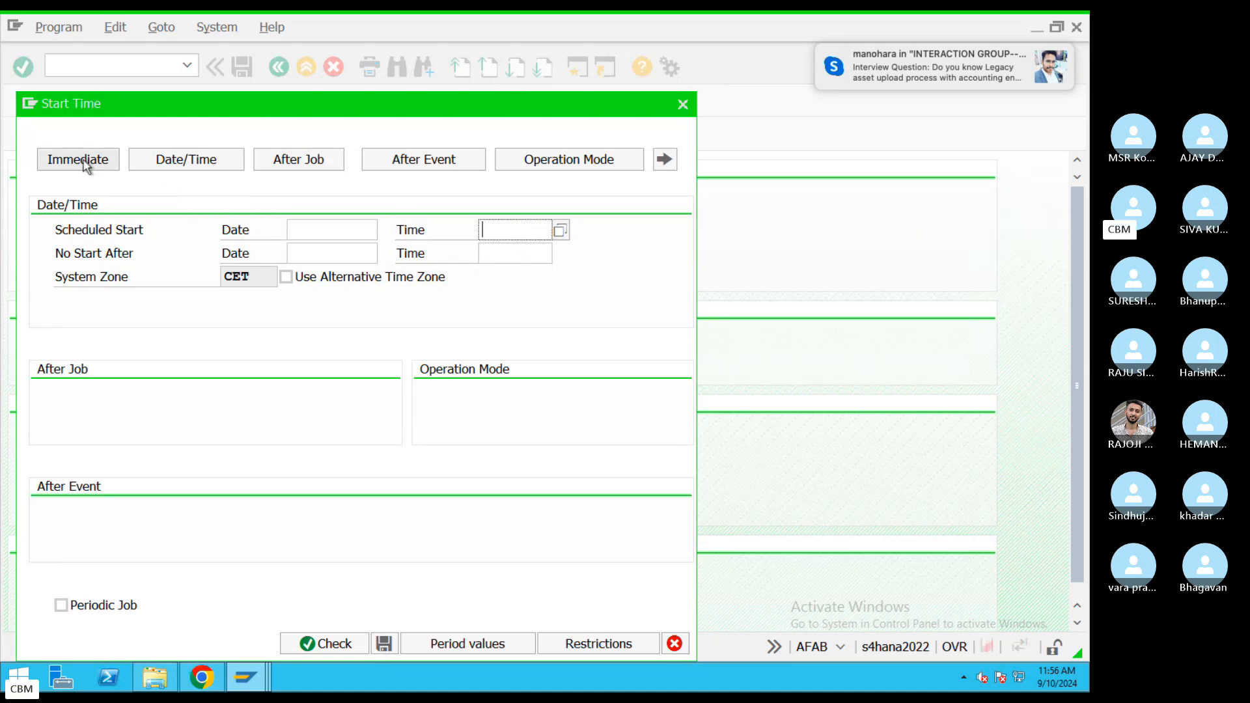
left_click(385, 647)
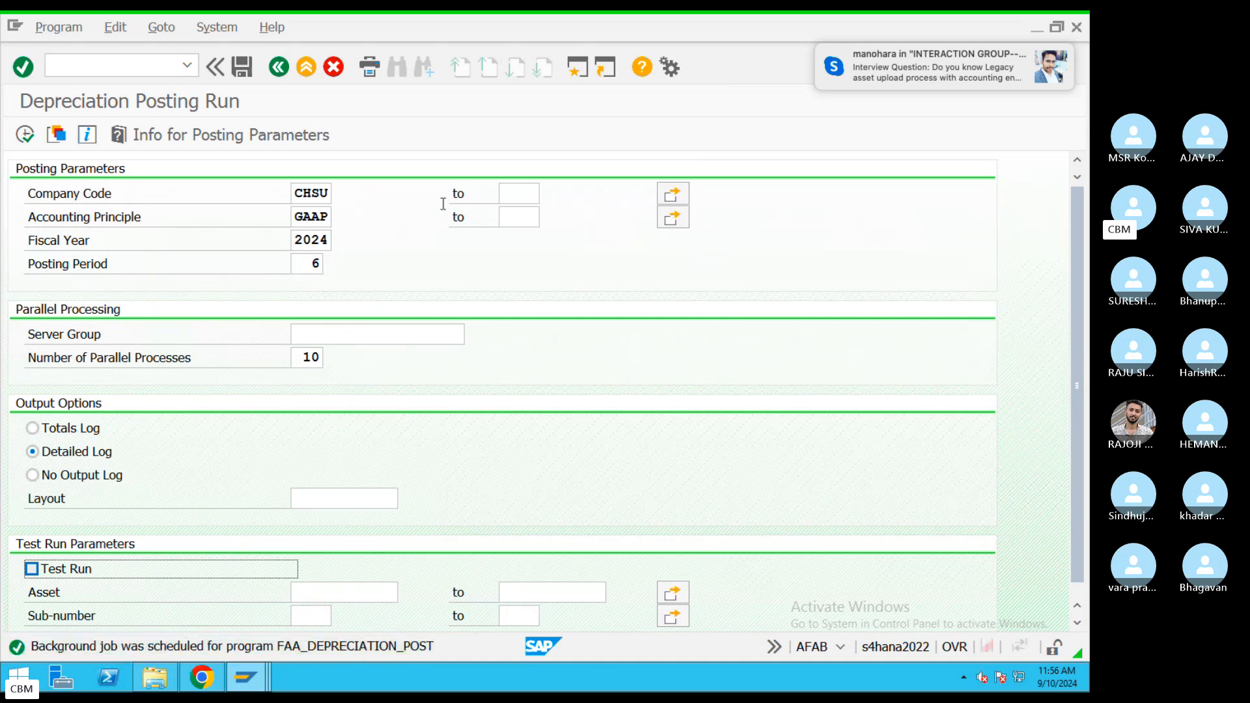
Leave the depreciation posting run for the SAP Easy Access screen and enter transaction code sm37
left_click(308, 72)
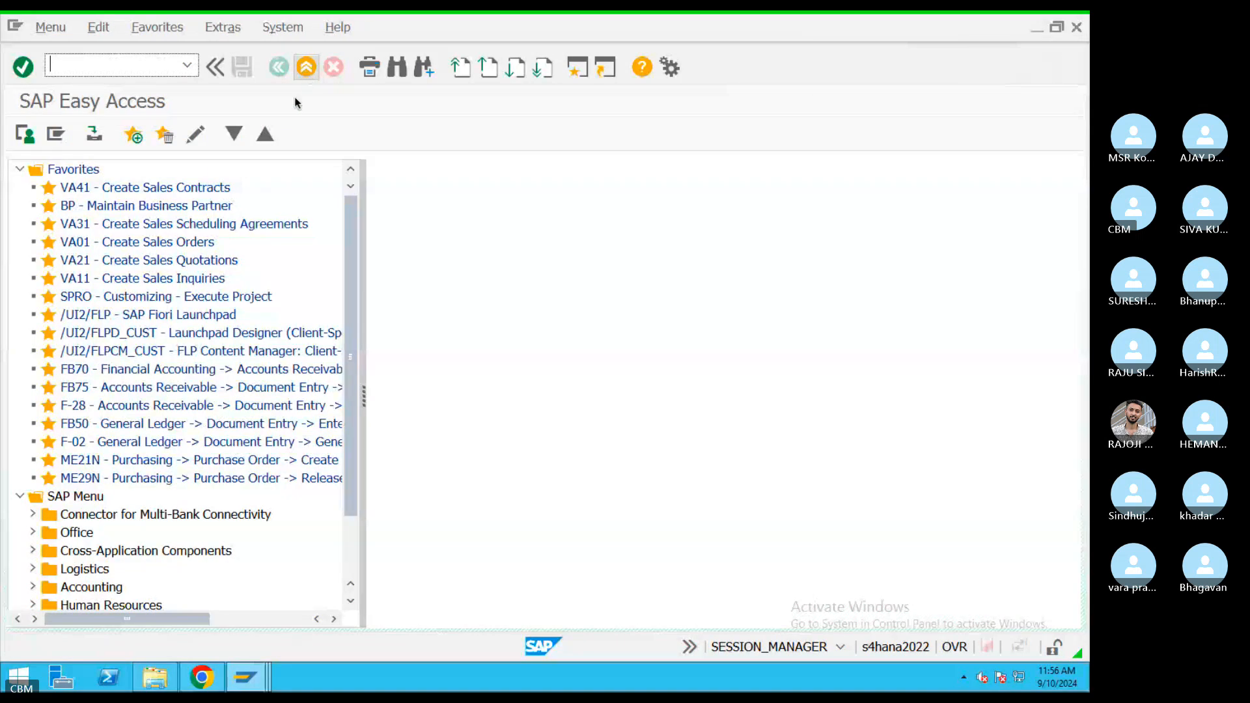
type("sm3")
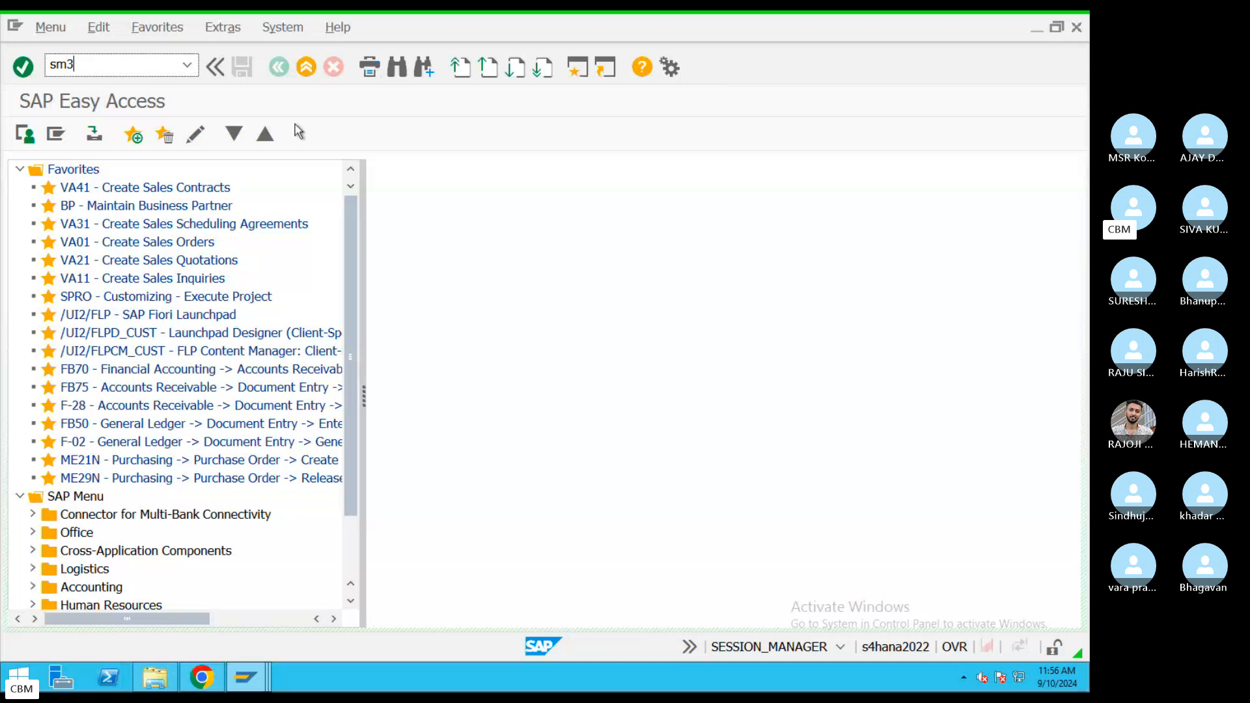
type("7")
Switch to the TextEdit notes and add the line "Back Ground Job Display—Sm37" below the Sub Asset Creation entry
key("ctrl+Left")
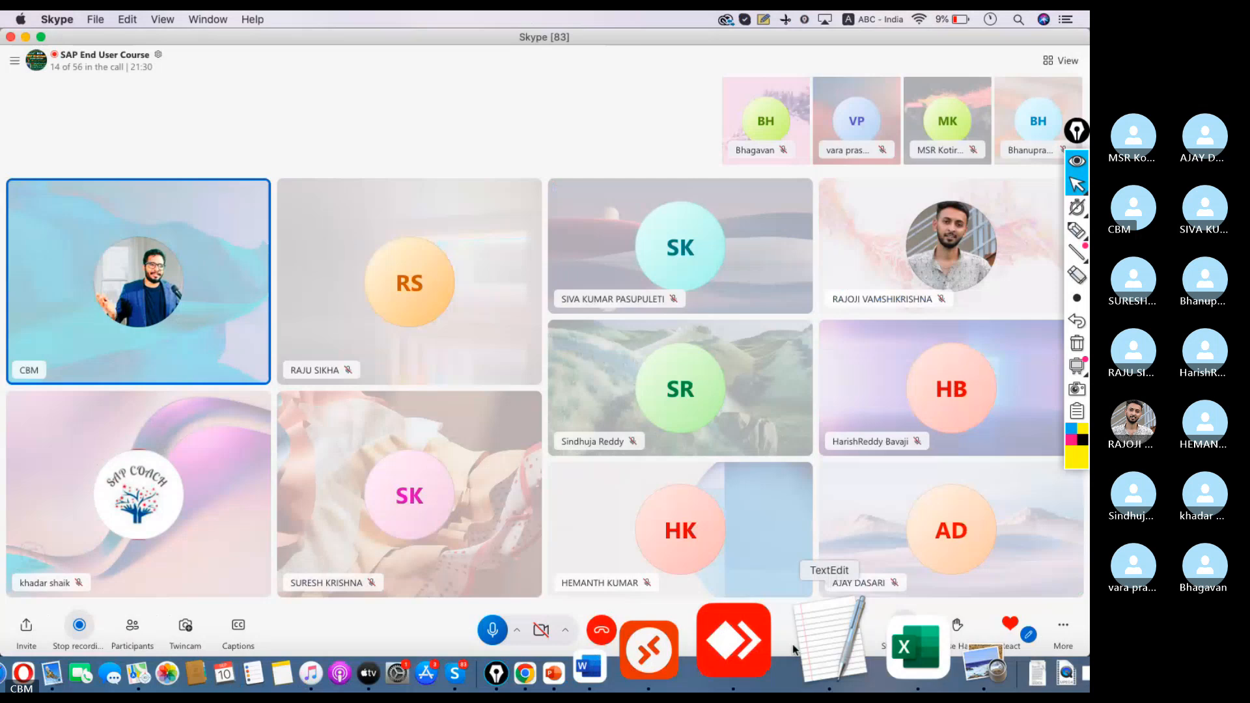
left_click(796, 644)
left_click(430, 329)
key("Return")
type("Back")
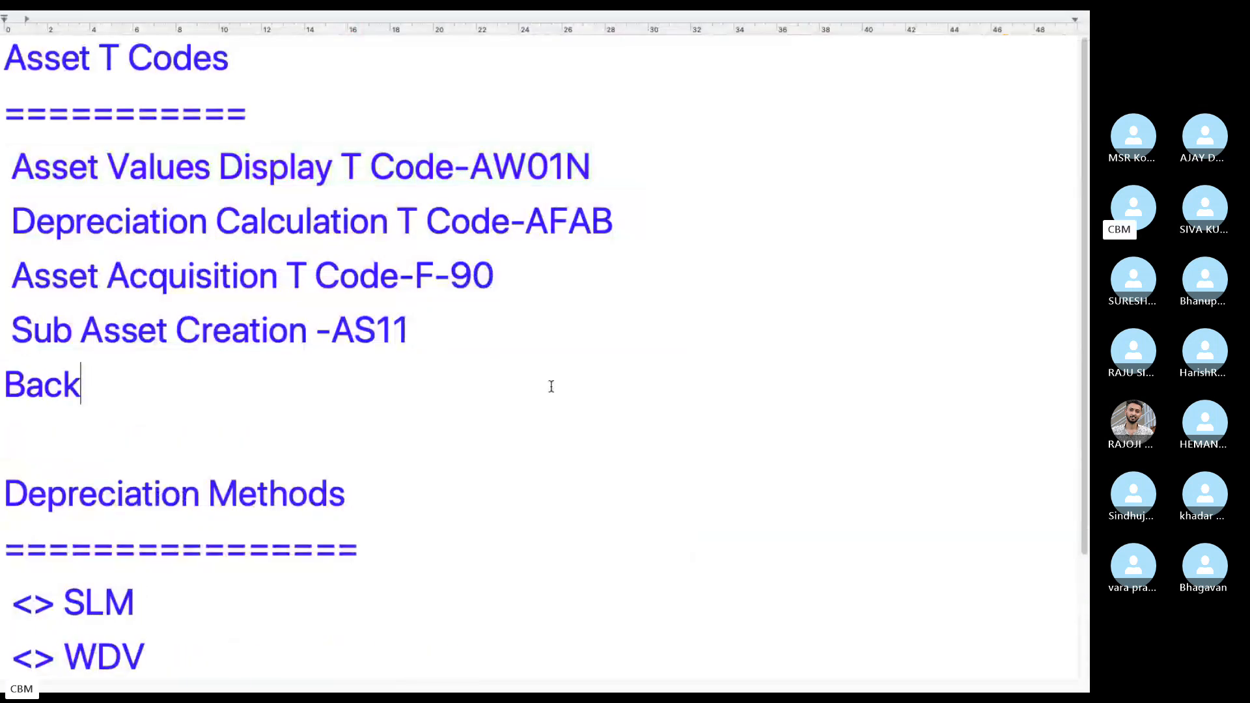
type(" Ground G")
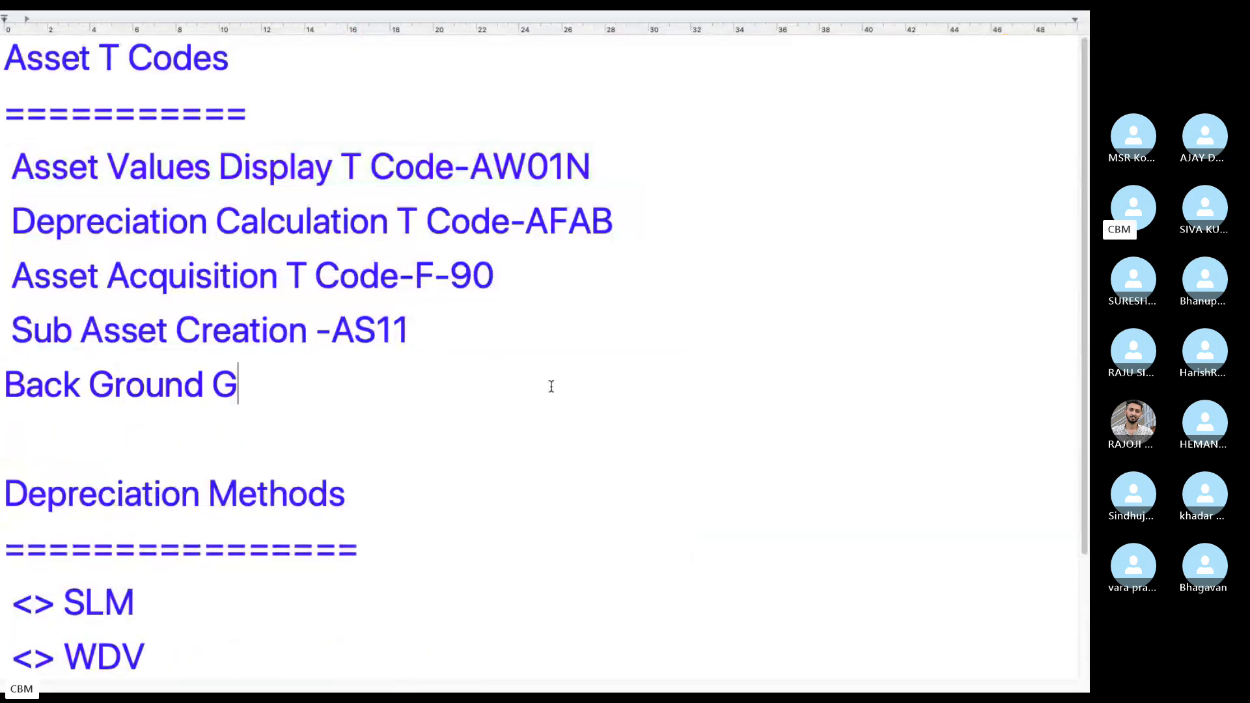
key("BackSpace")
type("Job Display")
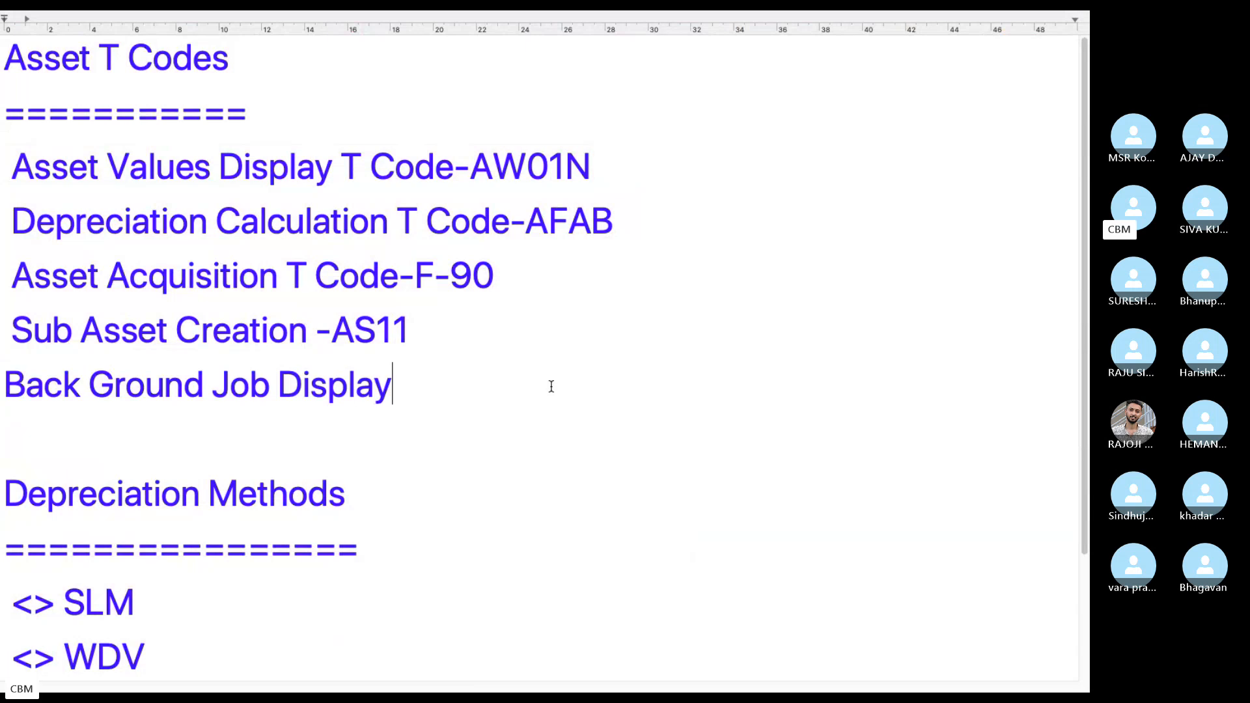
type("—Sm37")
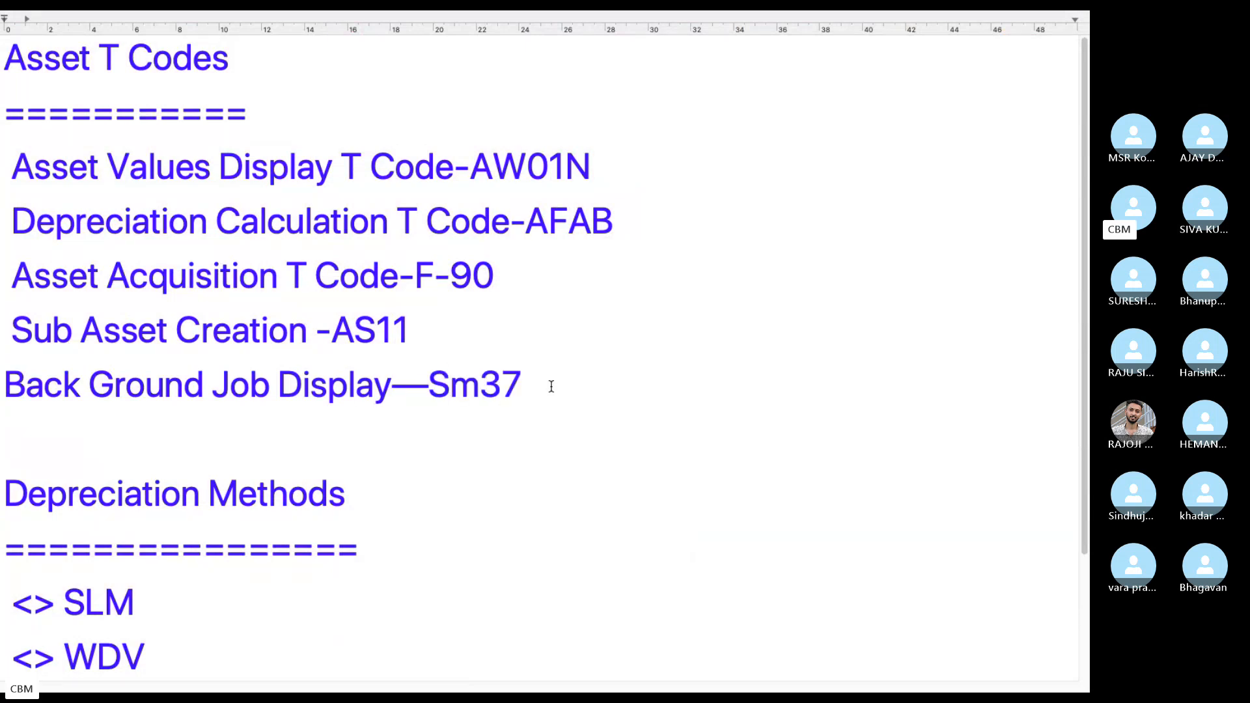
Switch back to the SAP session and start transaction SM37 for background job selection
key("ctrl+Left")
left_click(747, 647)
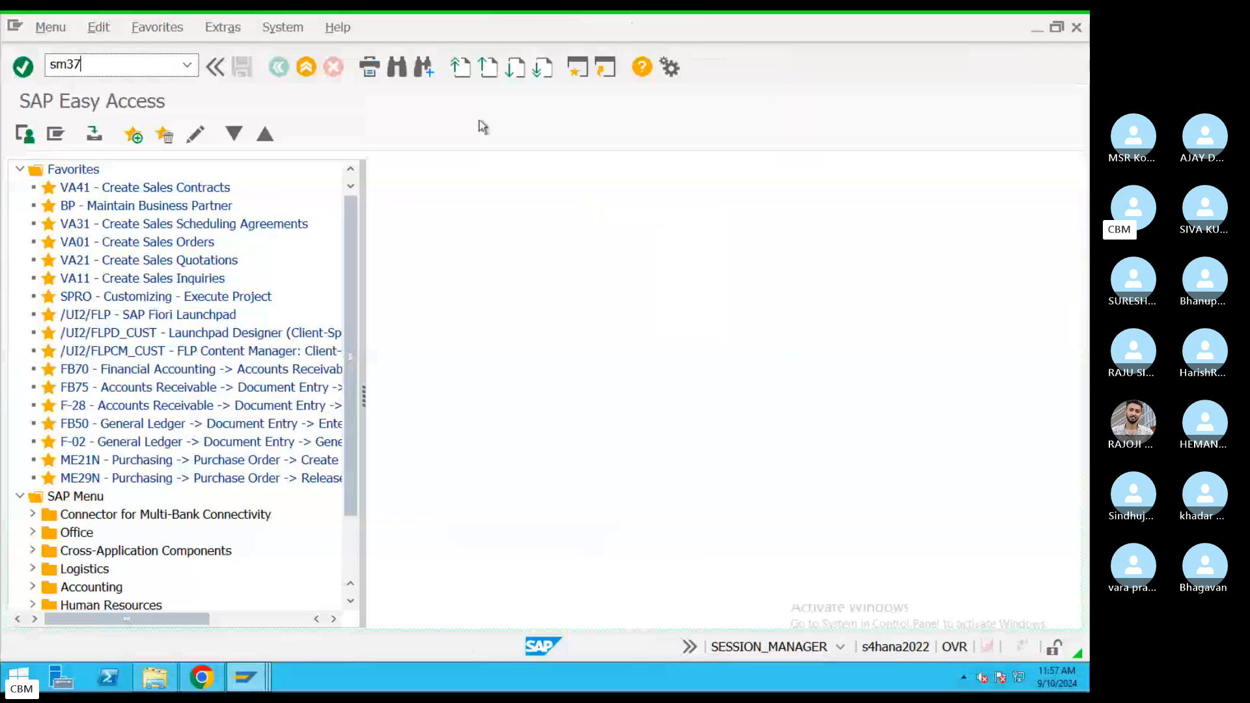
key("Return")
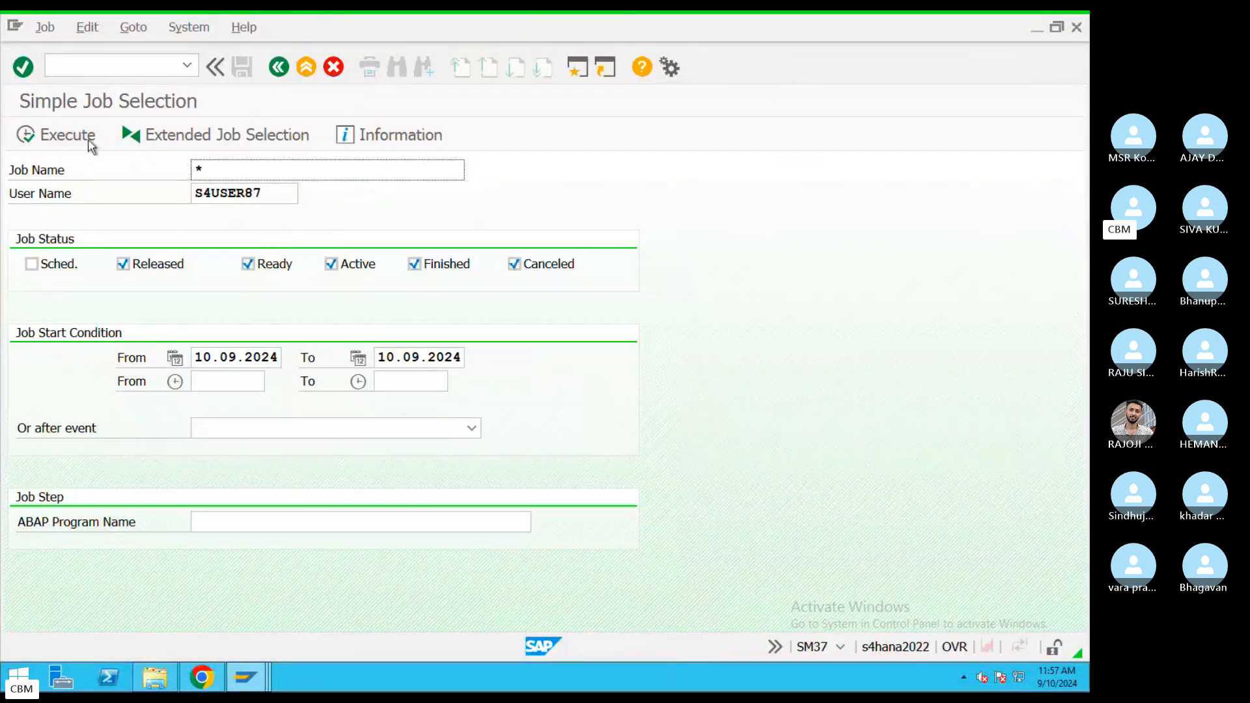
Run the job selection and display the contents of the spool request belonging to the FAA_DEPRECIATION_POST job
left_click(51, 138)
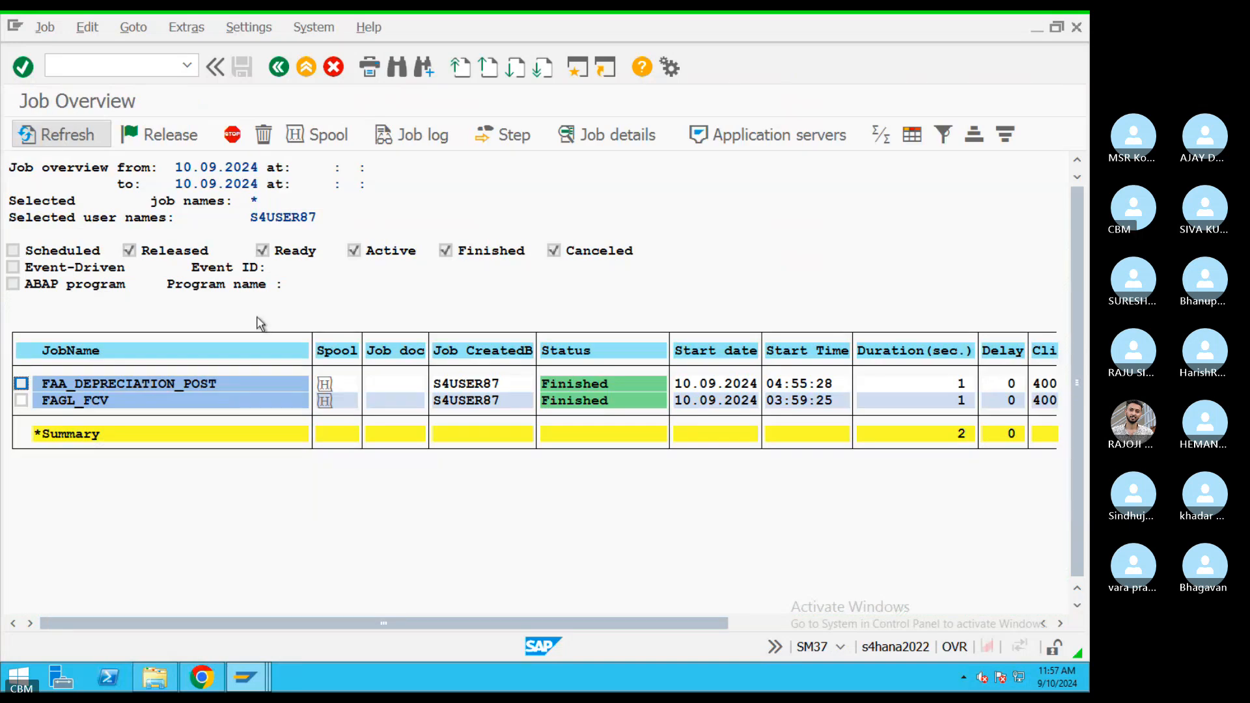
left_click(329, 388)
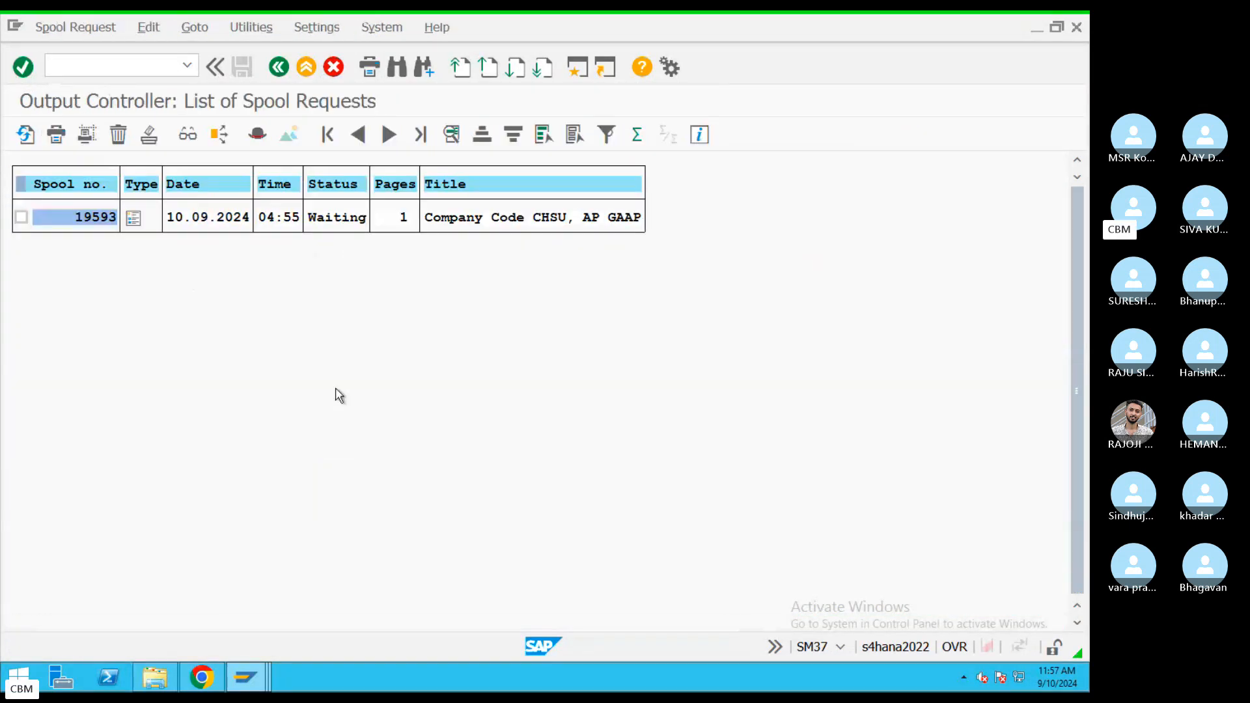
left_click(135, 221)
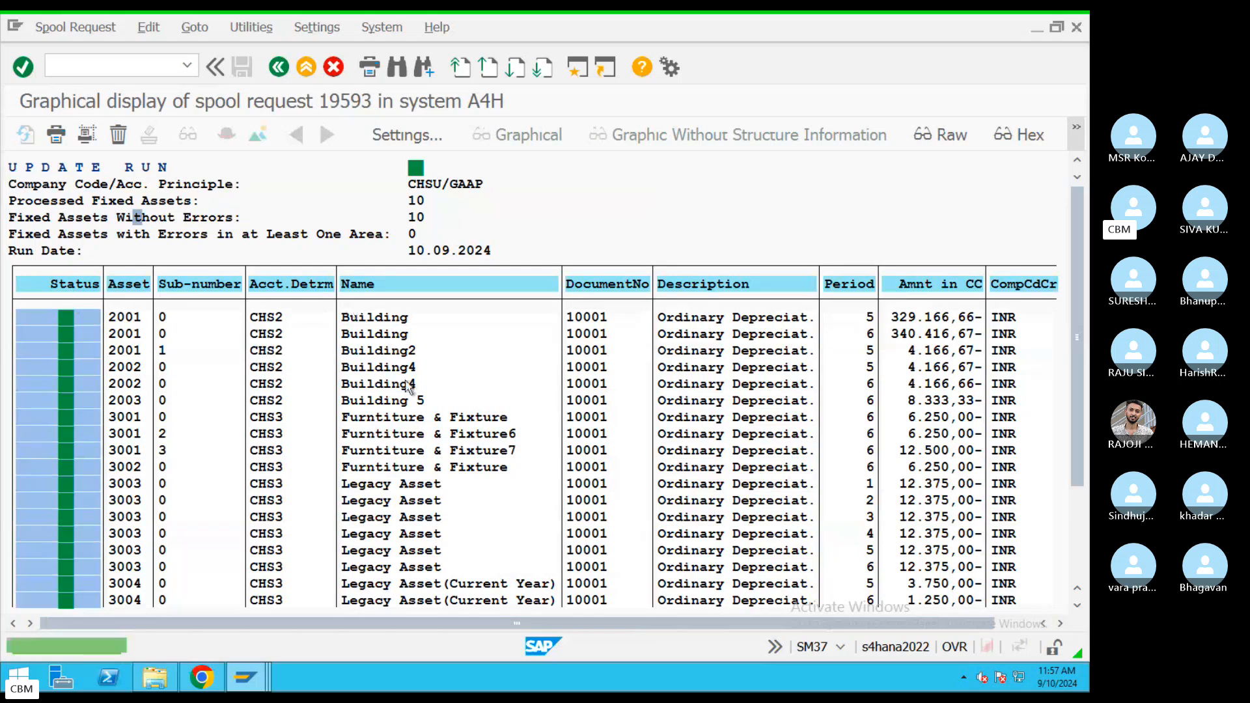
Examine the posted ordinary depreciation per asset and period and the company code CHSU total, and leave the spool and job lists
scroll(420, 391, "down", 2)
scroll(417, 388, "down", 1)
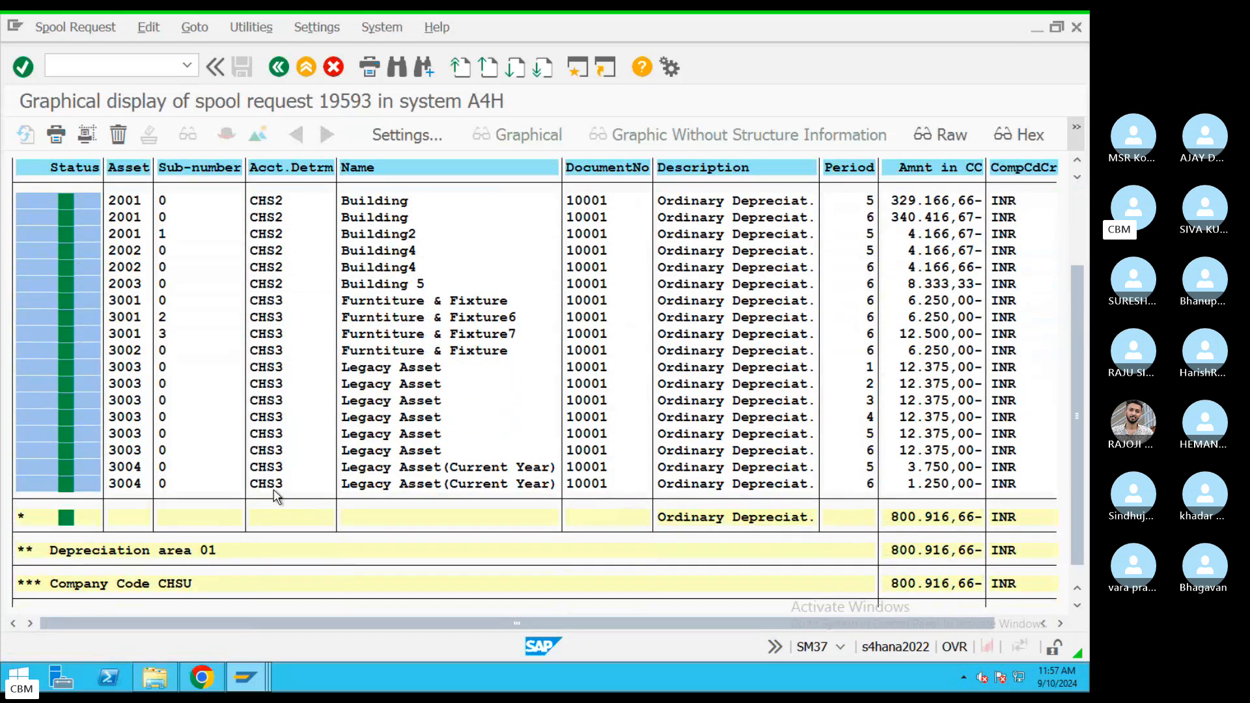
left_click(718, 483)
left_click(920, 517)
scroll(701, 498, "up", 1)
scroll(702, 499, "up", 1)
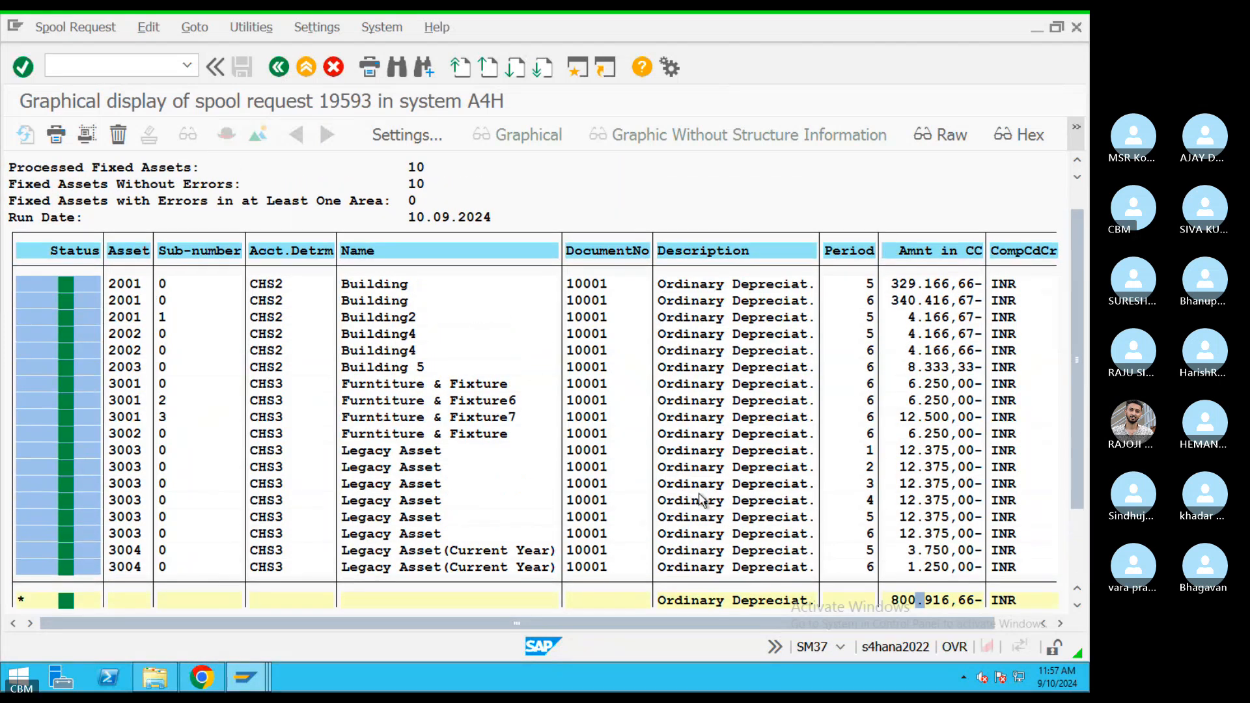
left_click(720, 484)
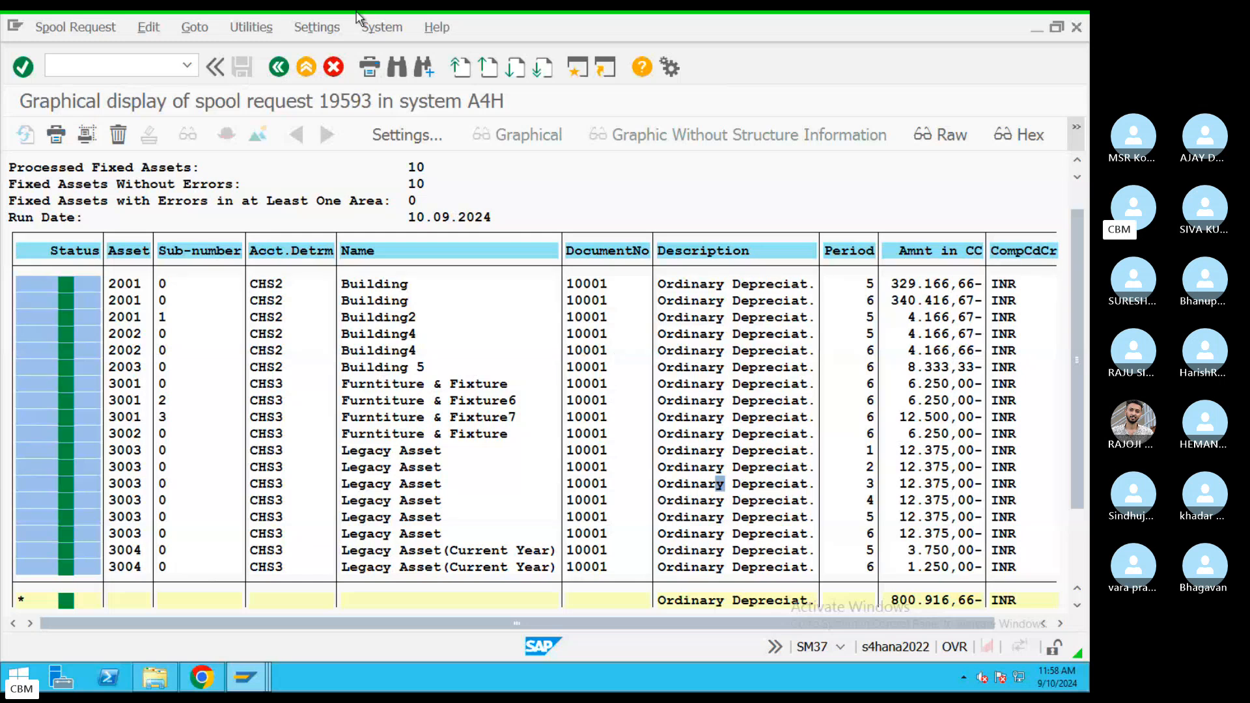
left_click(273, 67)
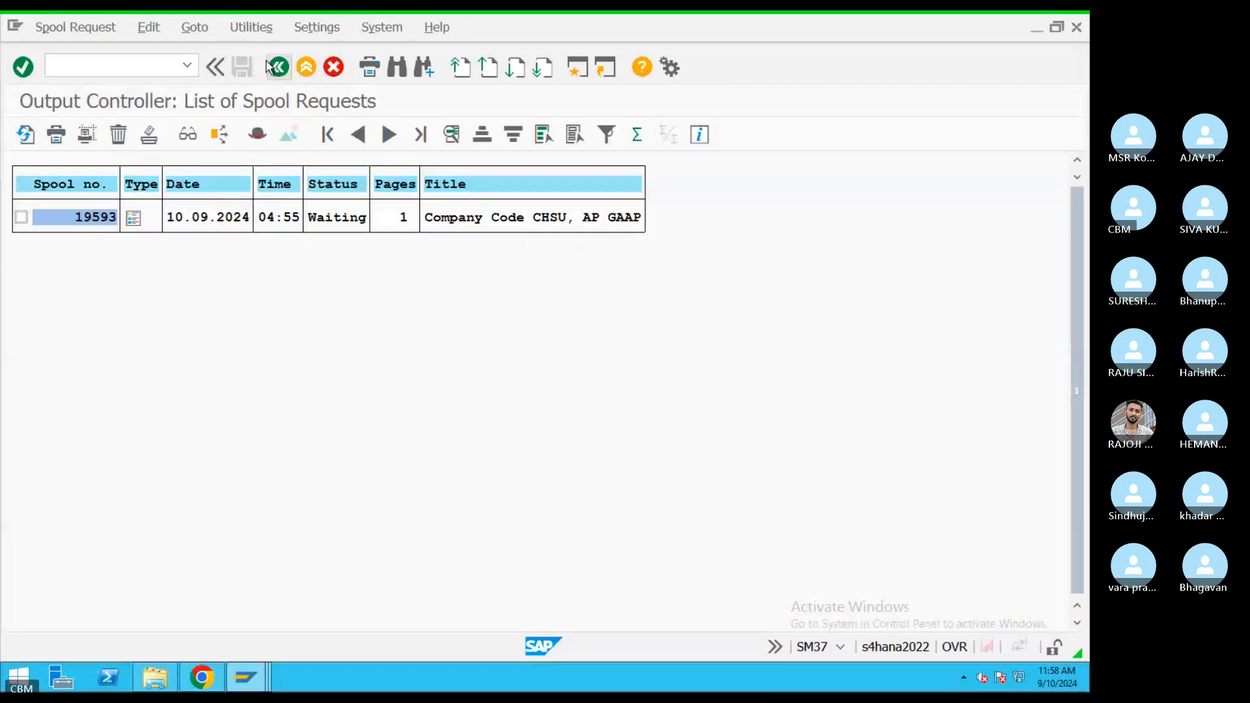
left_click(276, 68)
left_click(276, 67)
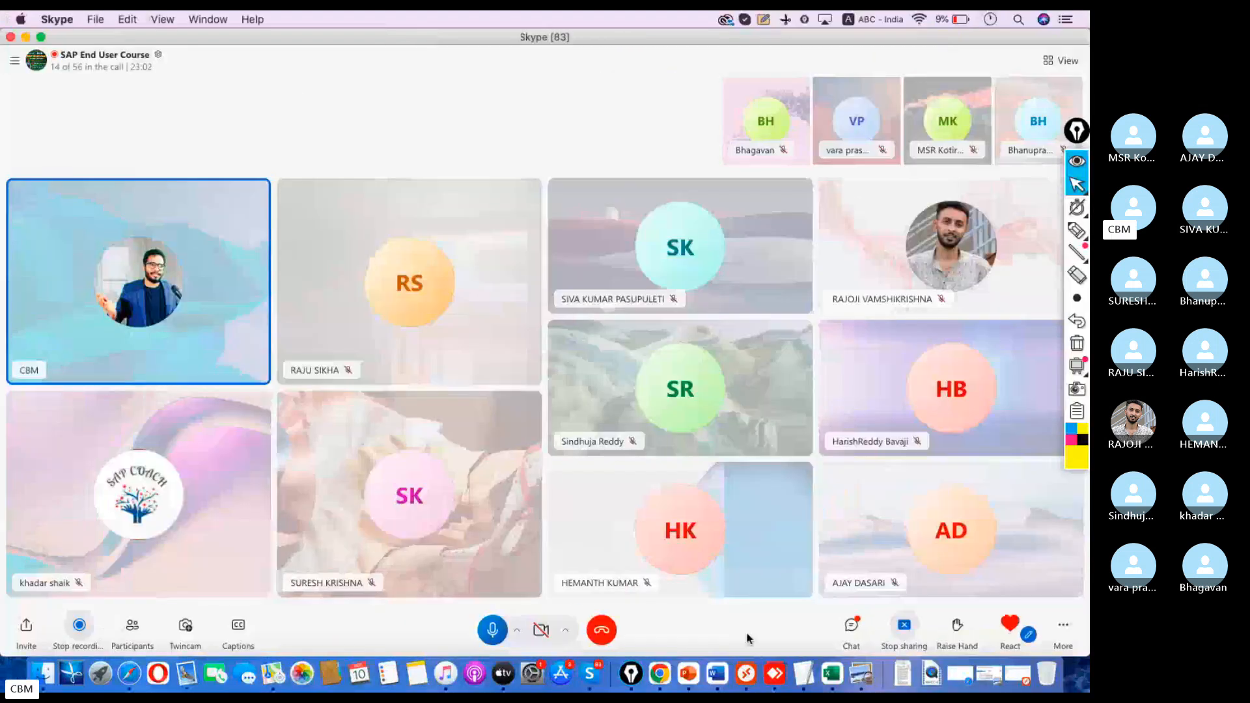
Switch to the TextEdit notes and add the indented line "Main Asset Creation T Code—AS01" above the Asset Values Display entry
left_click(803, 674)
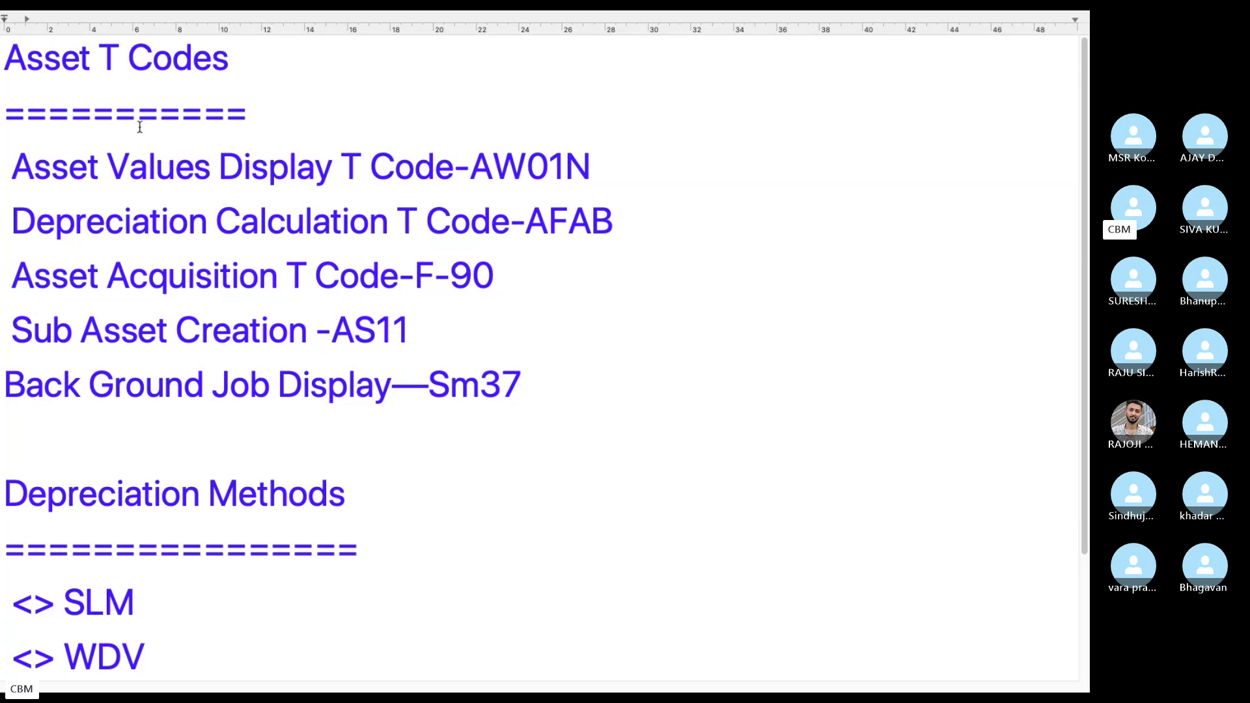
left_click(1, 170)
key("Return")
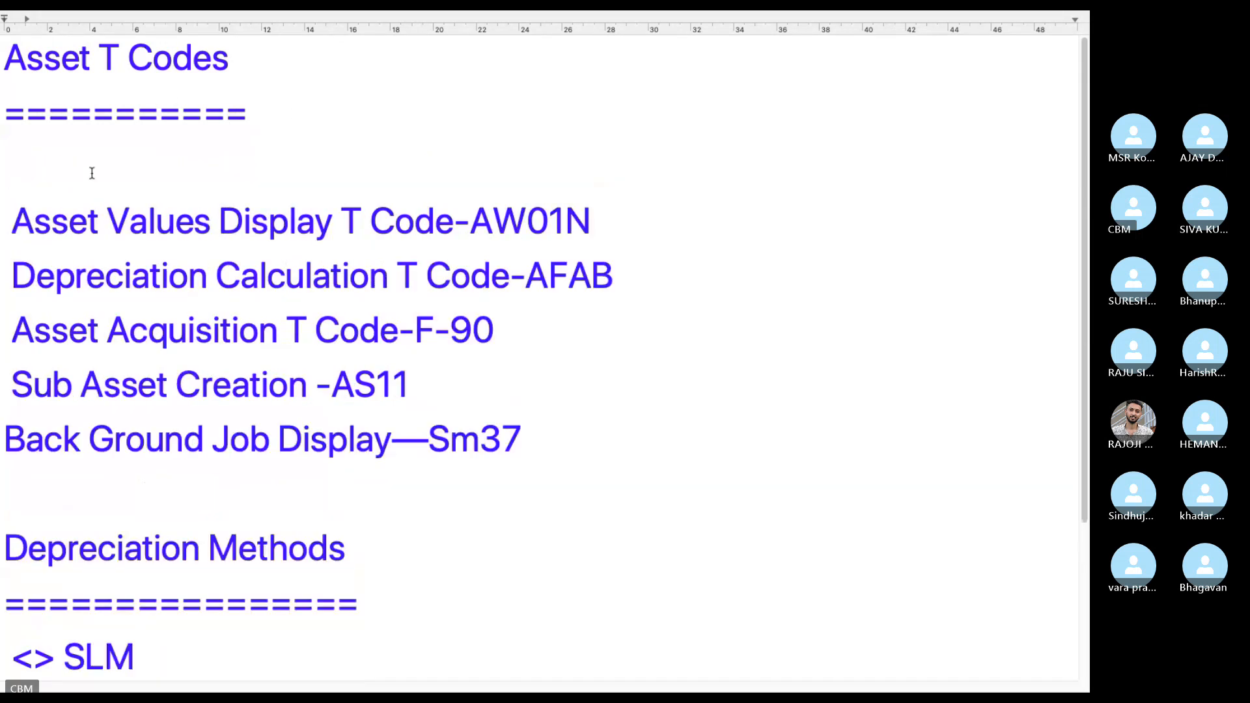
key("Up")
type("MAin")
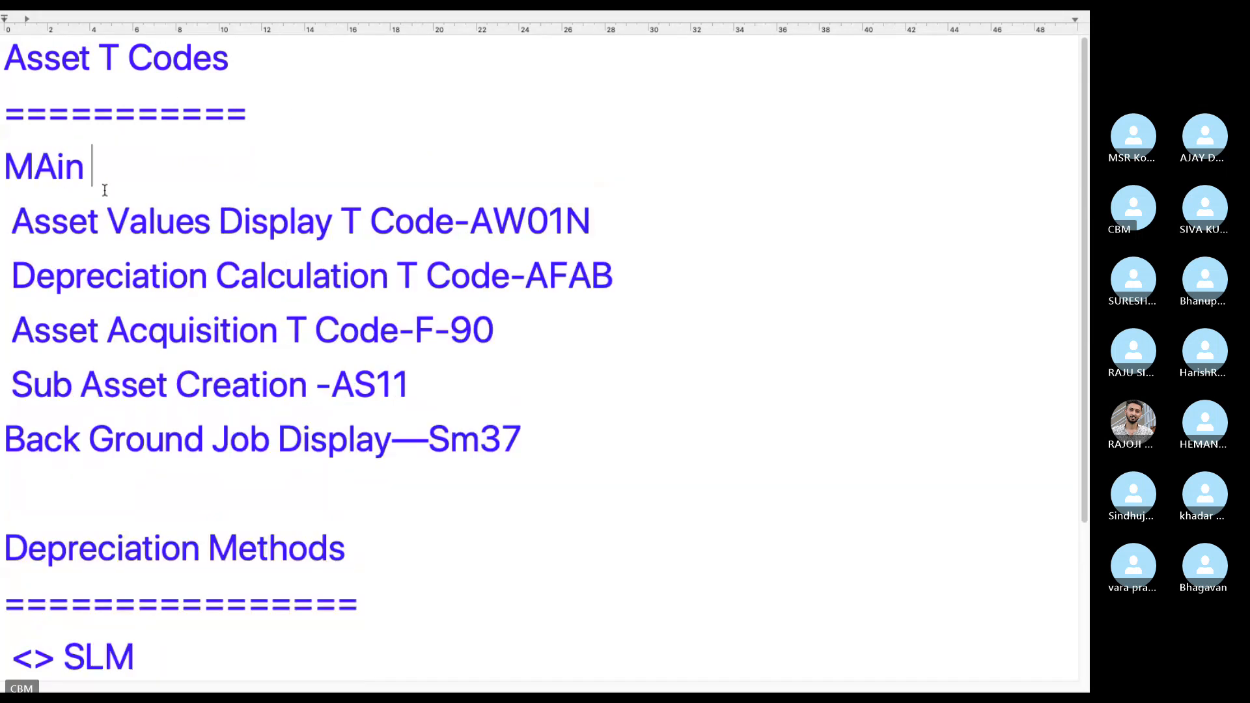
key("BackSpace")
key("BackSpace")
key("BackSpace")
key("BackSpace")
type("ain Ass")
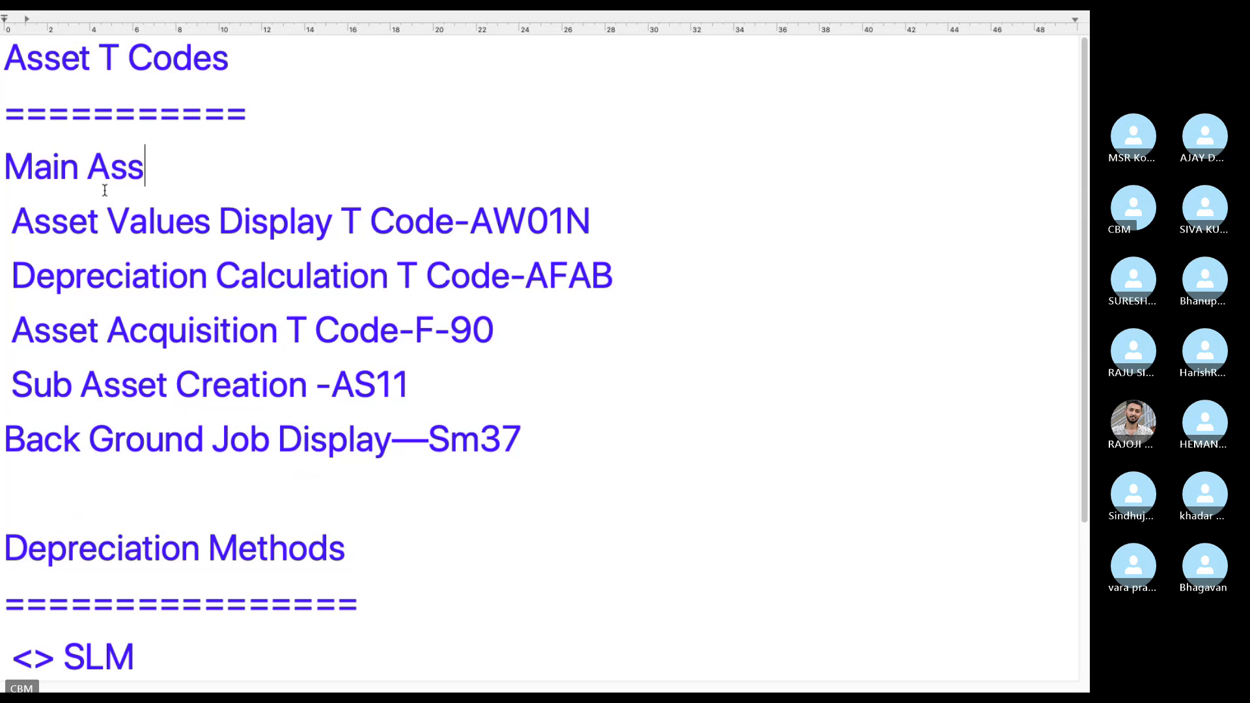
type("et Creation T Code")
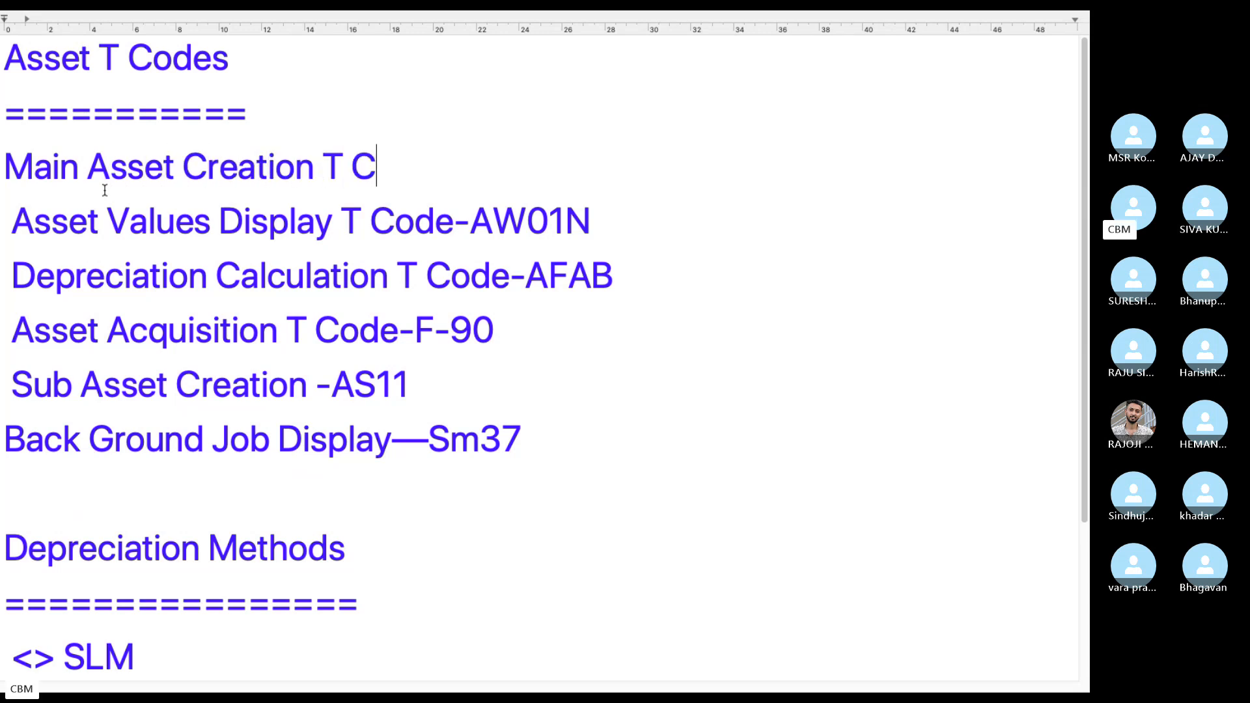
key("BackSpace")
type("de--AS01")
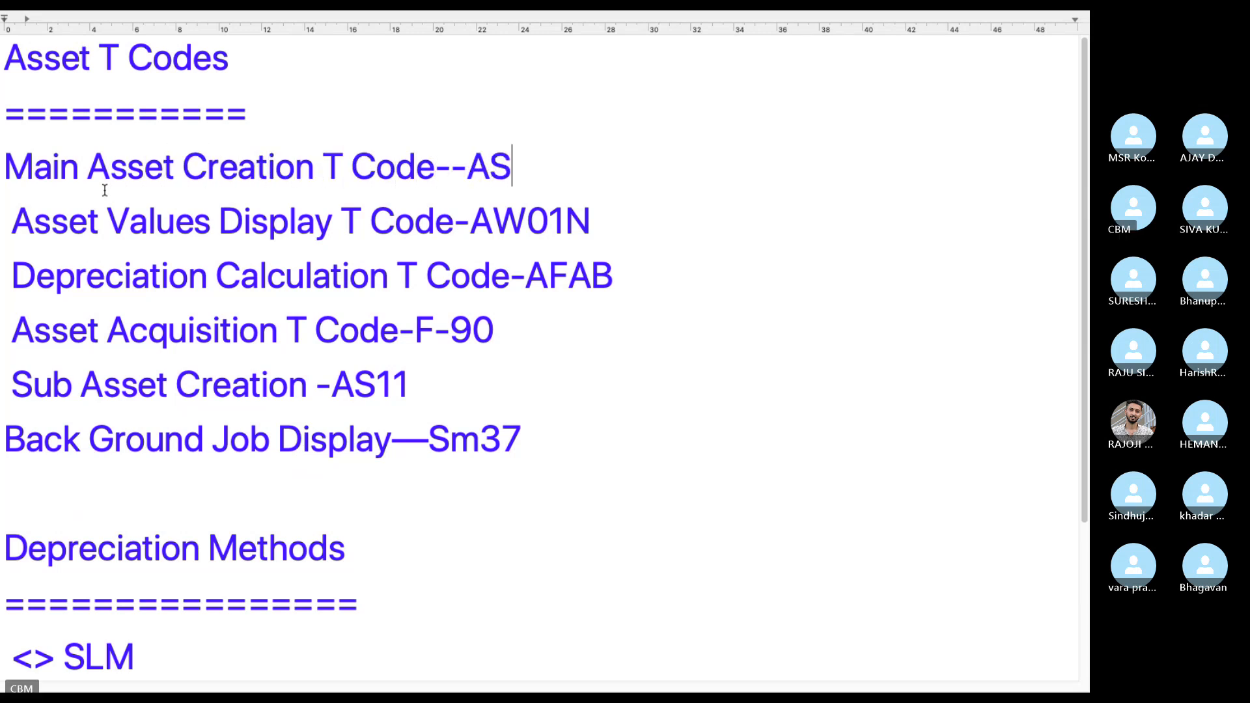
left_click(3, 176)
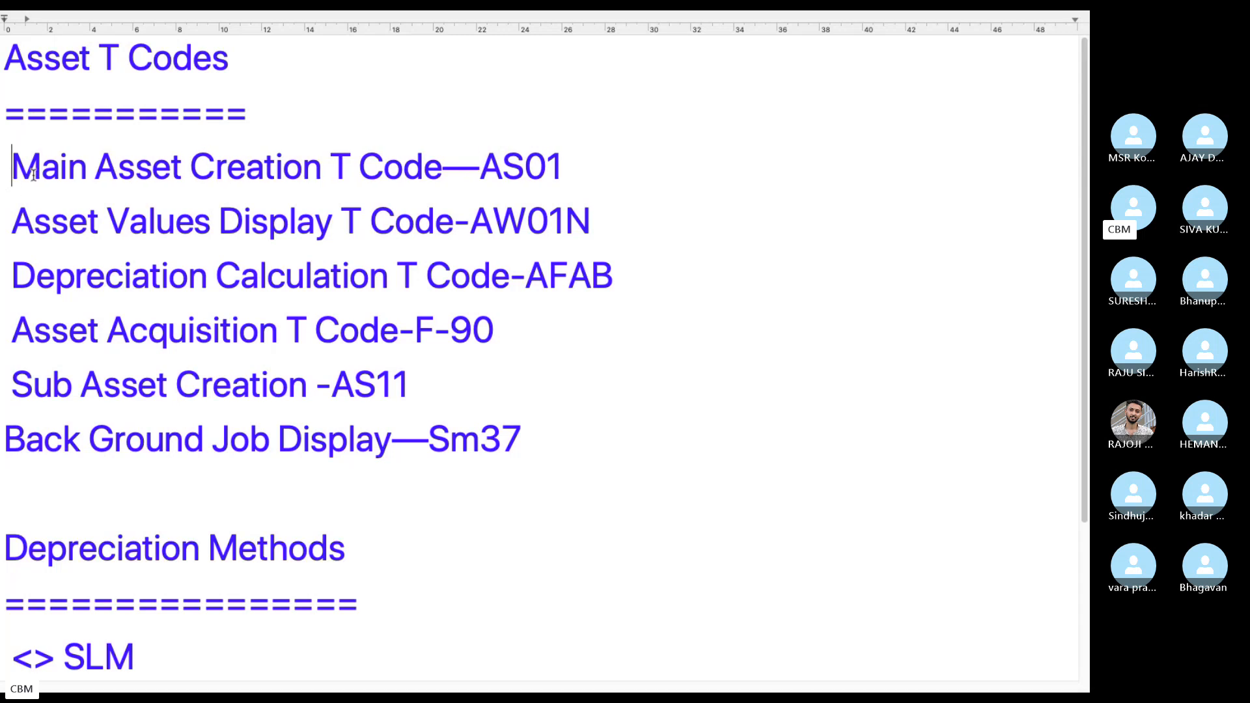